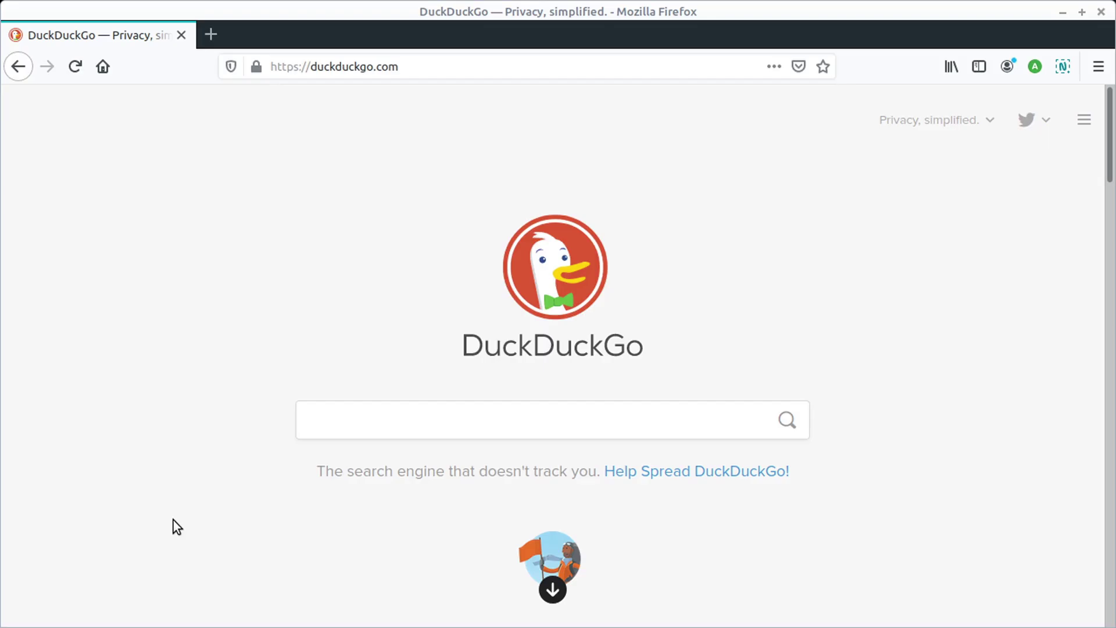
Search DuckDuckGo in Firefox for 'pencil project'.
text(pencil)
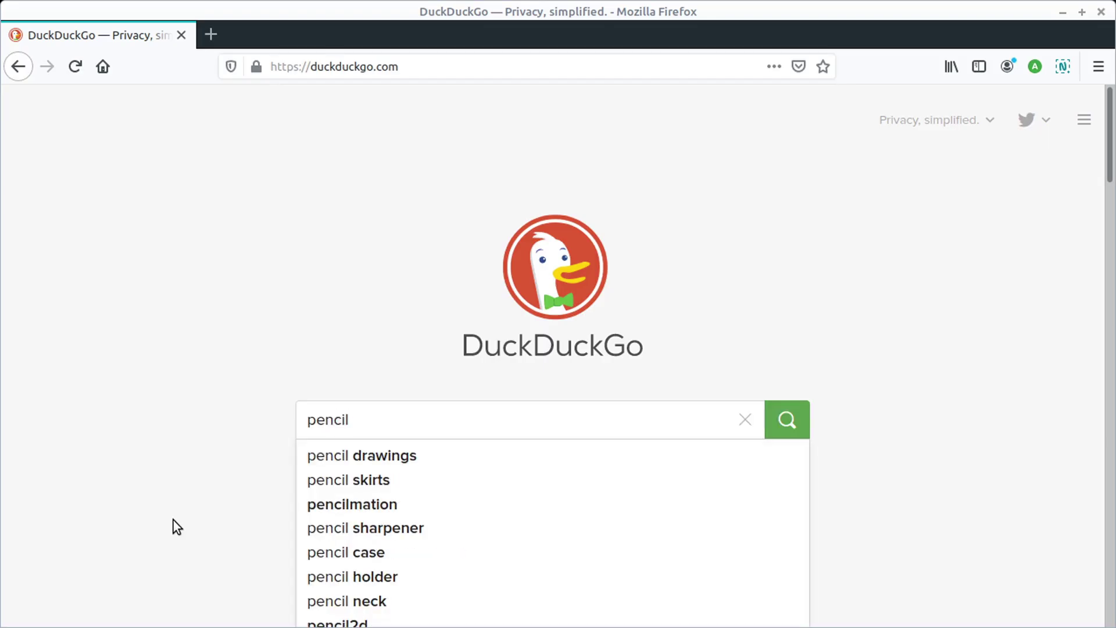
text( project)
key(Return)
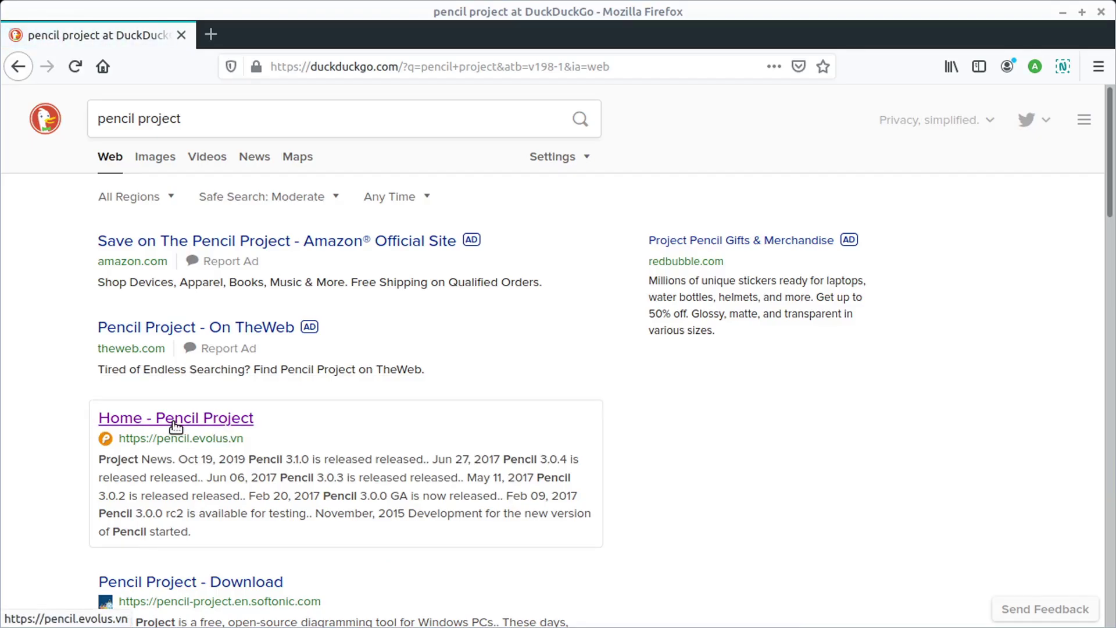
Open the Pencil Project site's Downloads page and cancel the 64-bit Windows installer download.
click(176, 421)
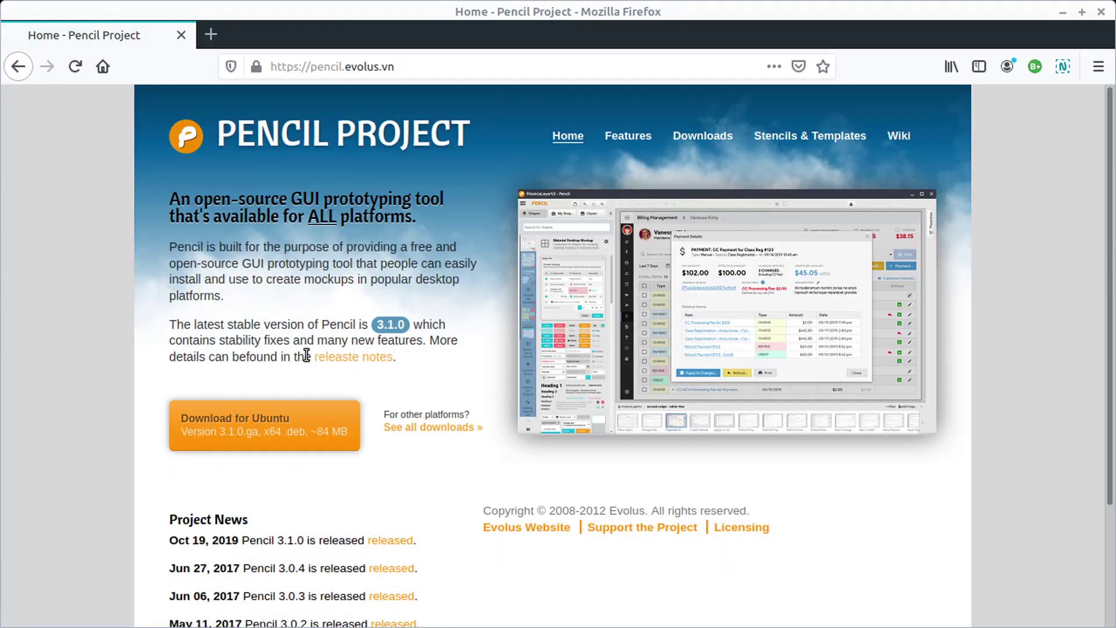
scroll(262, 309, down, 4)
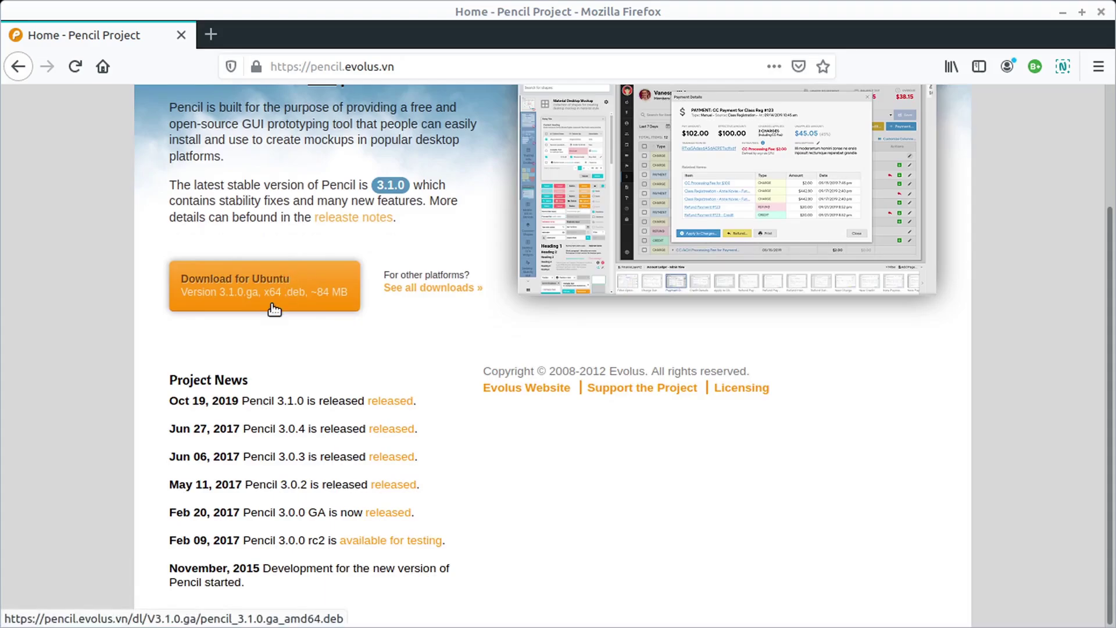
scroll(333, 355, up, 4)
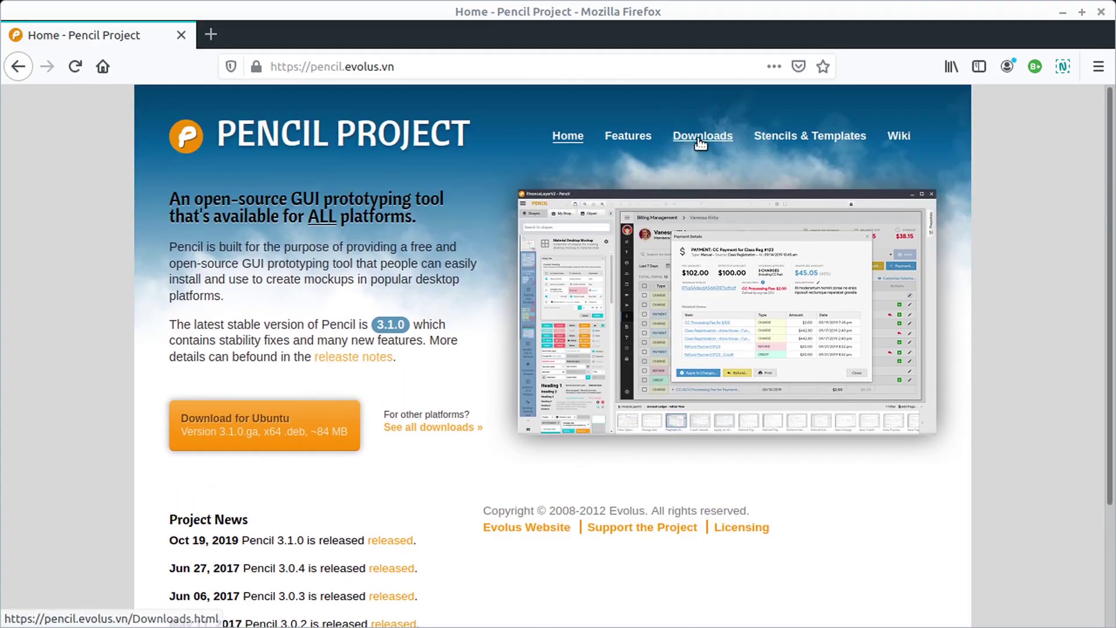
click(701, 139)
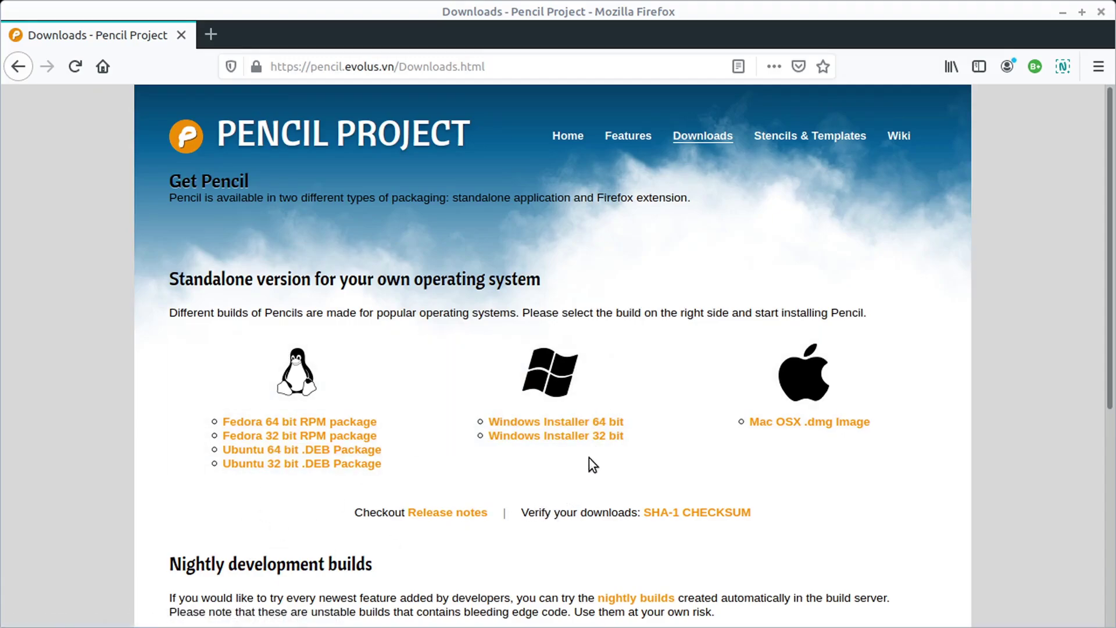
click(569, 423)
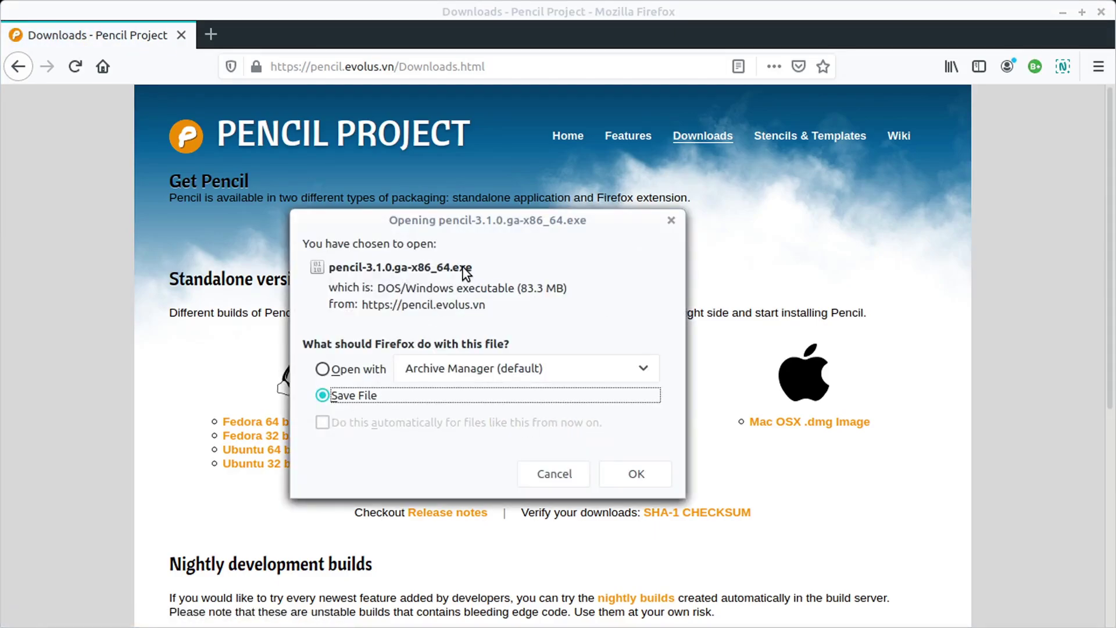
click(546, 473)
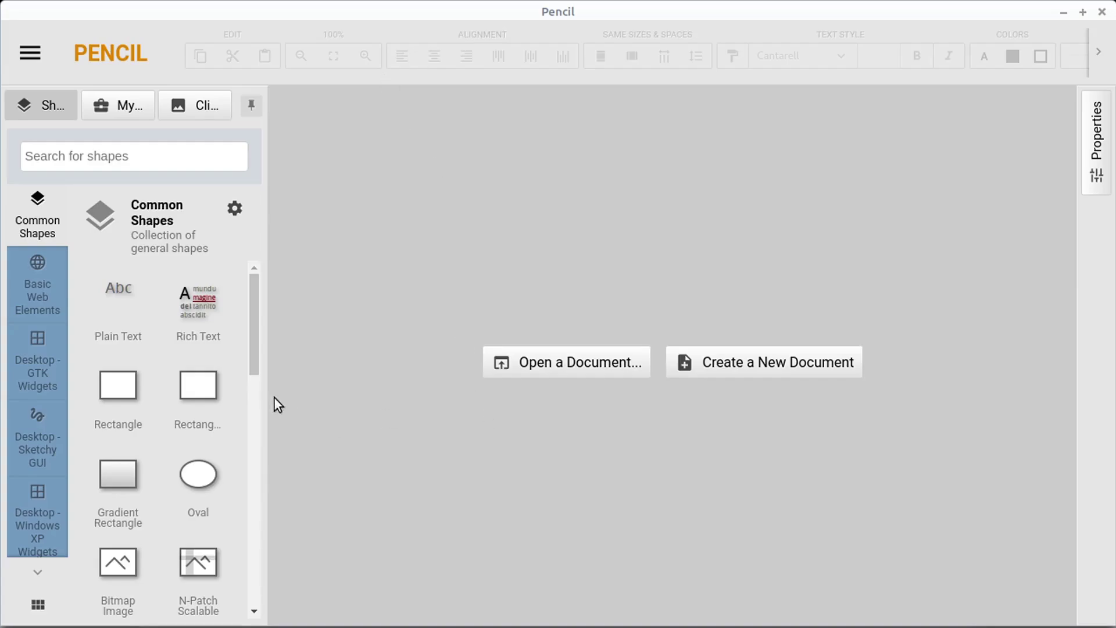
Browse the Basic Web, GTK, Sketchy GUI and Windows XP shape collections, then create a blank document.
drag(255, 331, 266, 297)
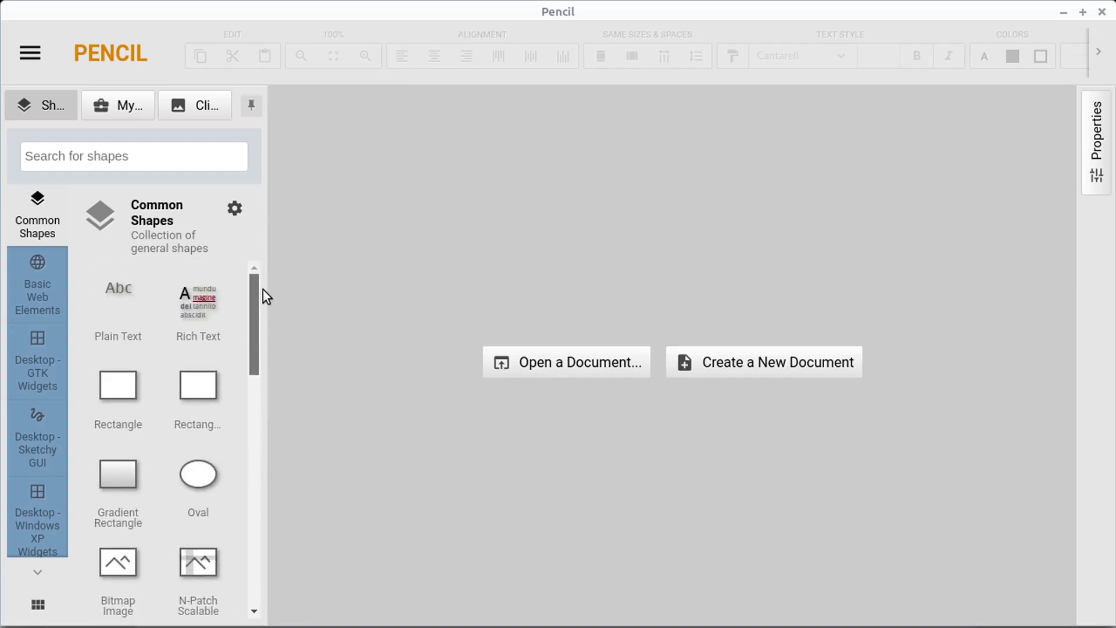
click(24, 279)
click(44, 355)
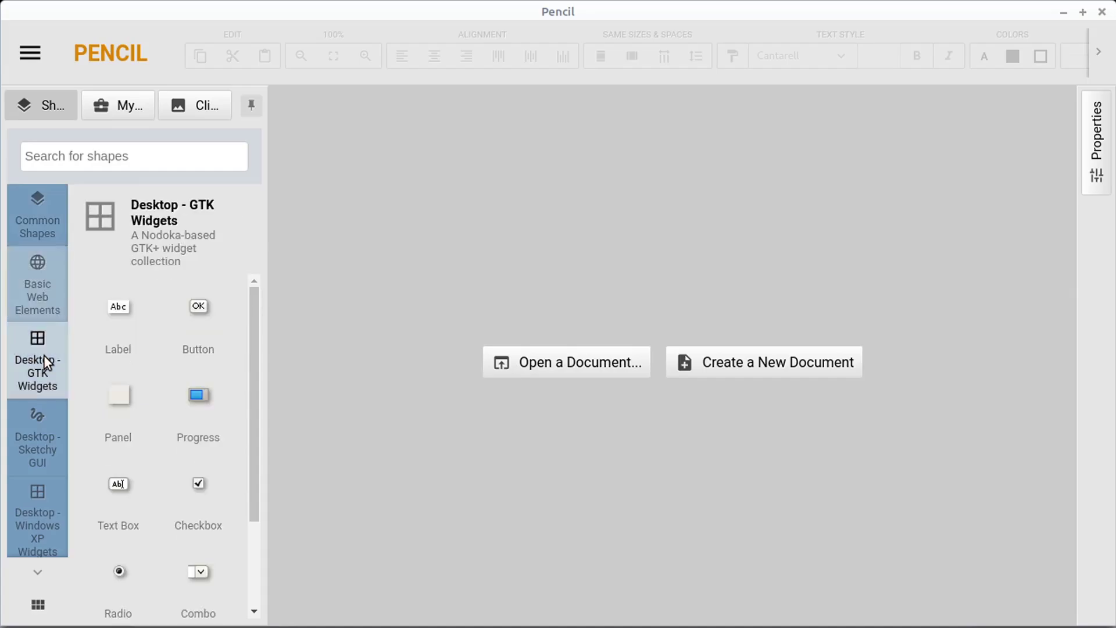
click(41, 434)
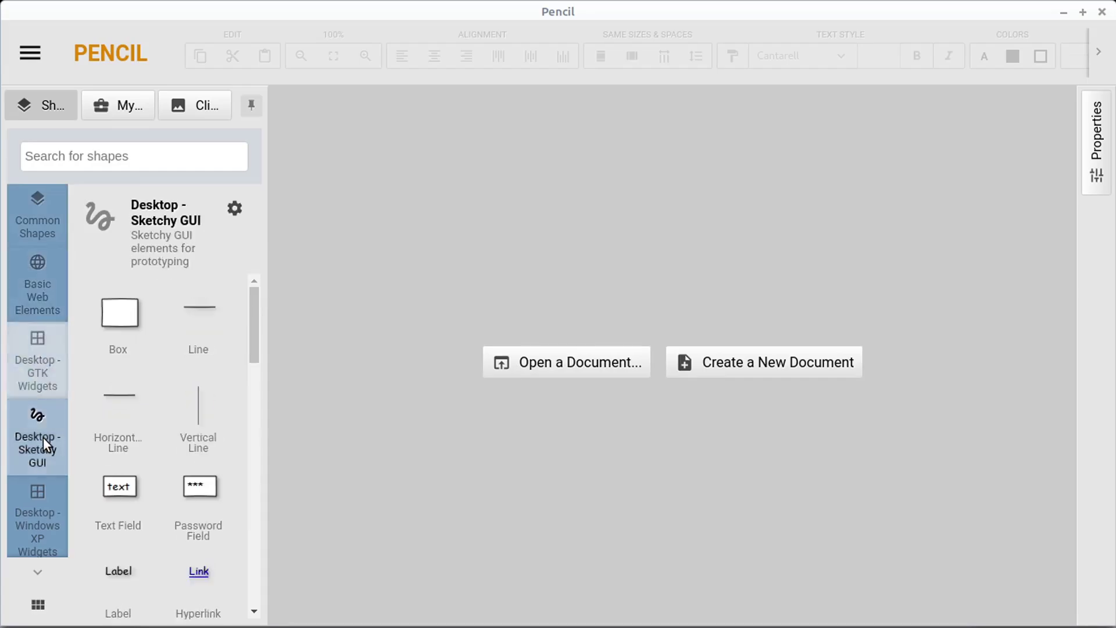
click(52, 513)
click(36, 213)
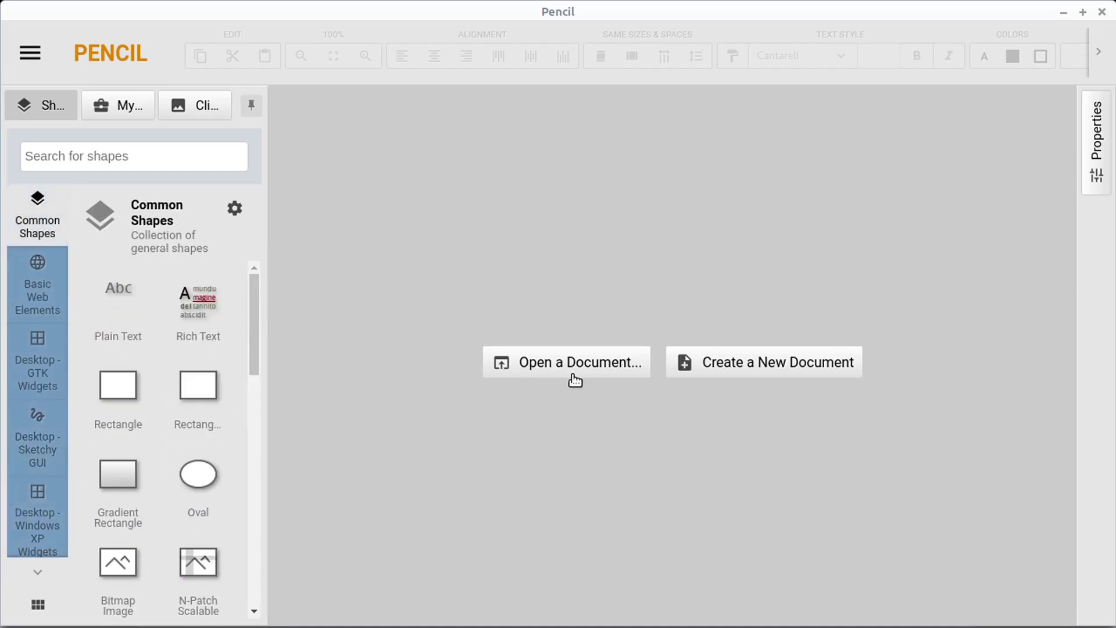
click(745, 365)
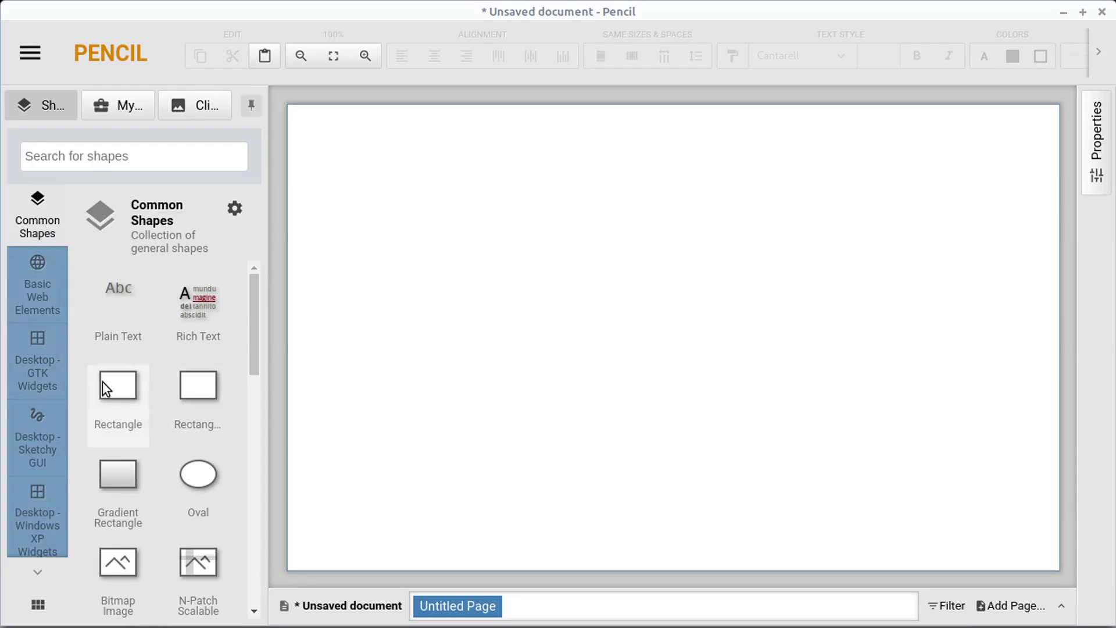
Add a widened rectangle near the page top, an oval below it, and a gradient rectangle.
drag(114, 382, 643, 367)
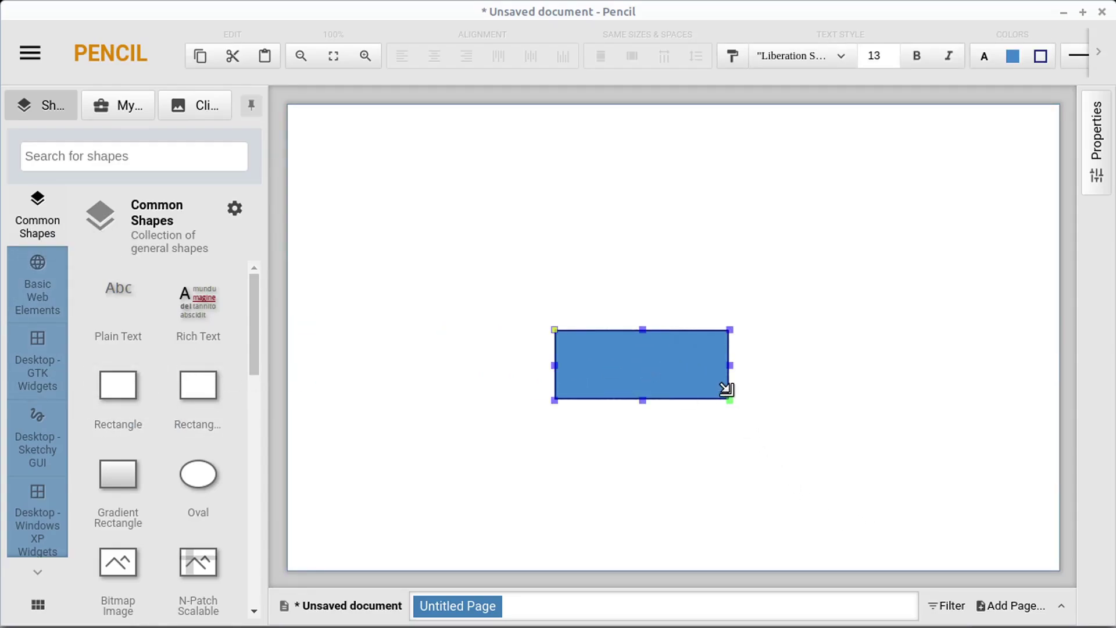
drag(725, 389, 845, 391)
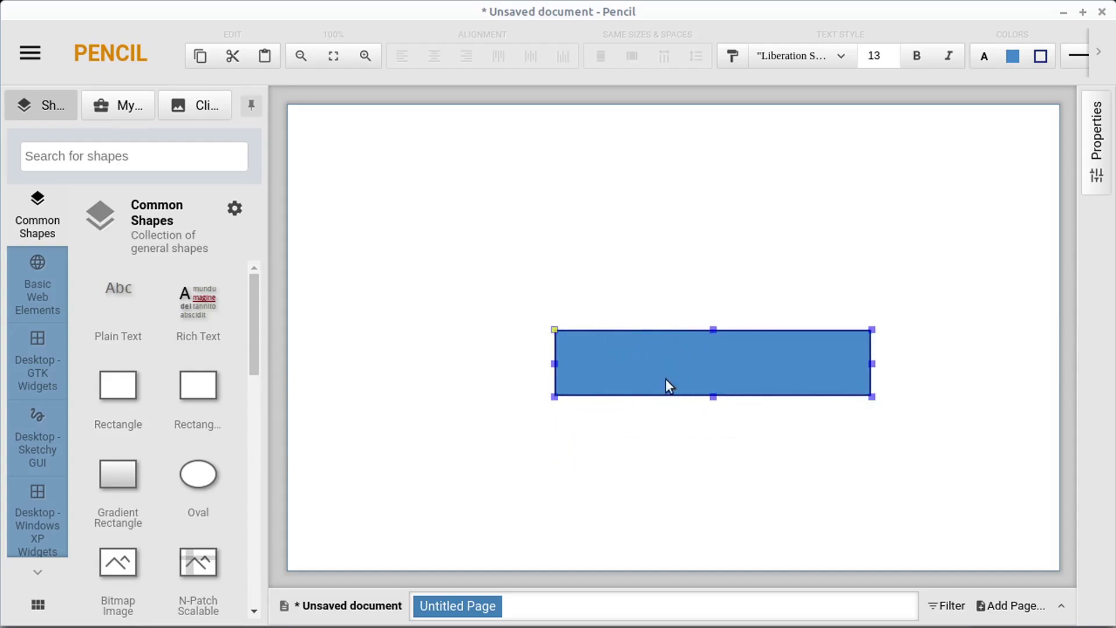
drag(717, 365, 674, 176)
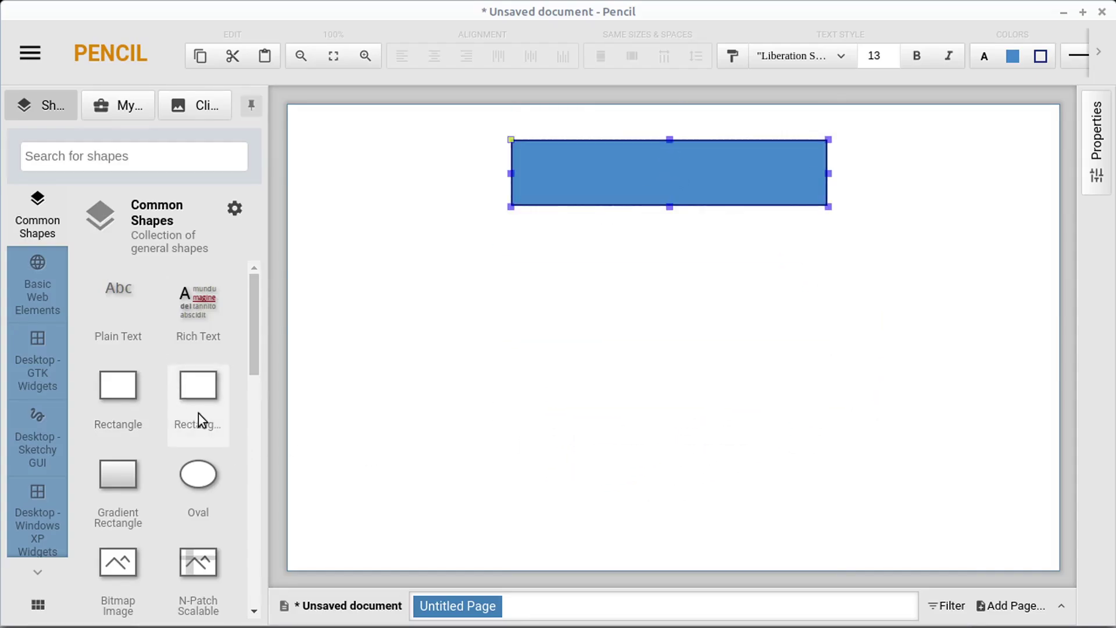
drag(195, 473, 637, 337)
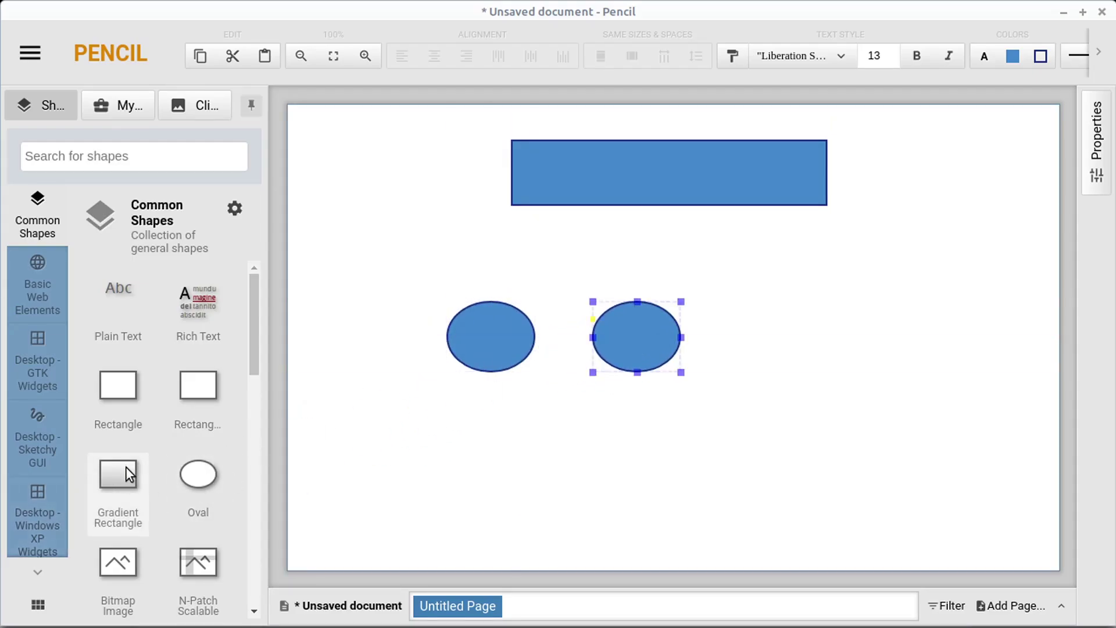
drag(119, 474, 788, 356)
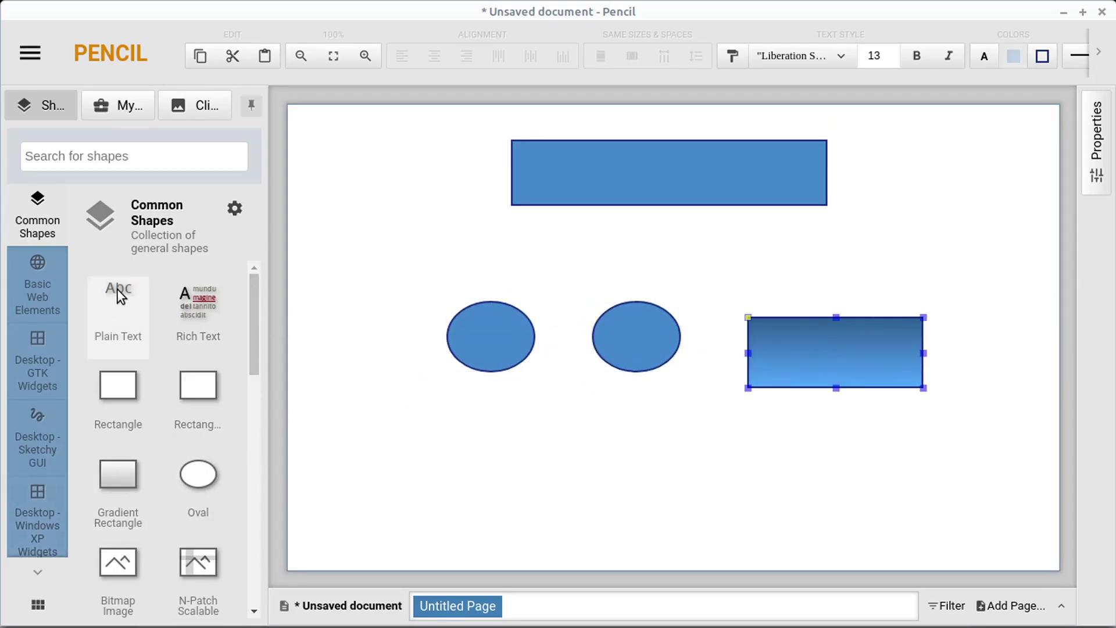
Add plain text, rich text in both ovals, an image placeholder, a free-line arrow and an Annotation balloon.
drag(118, 291, 663, 173)
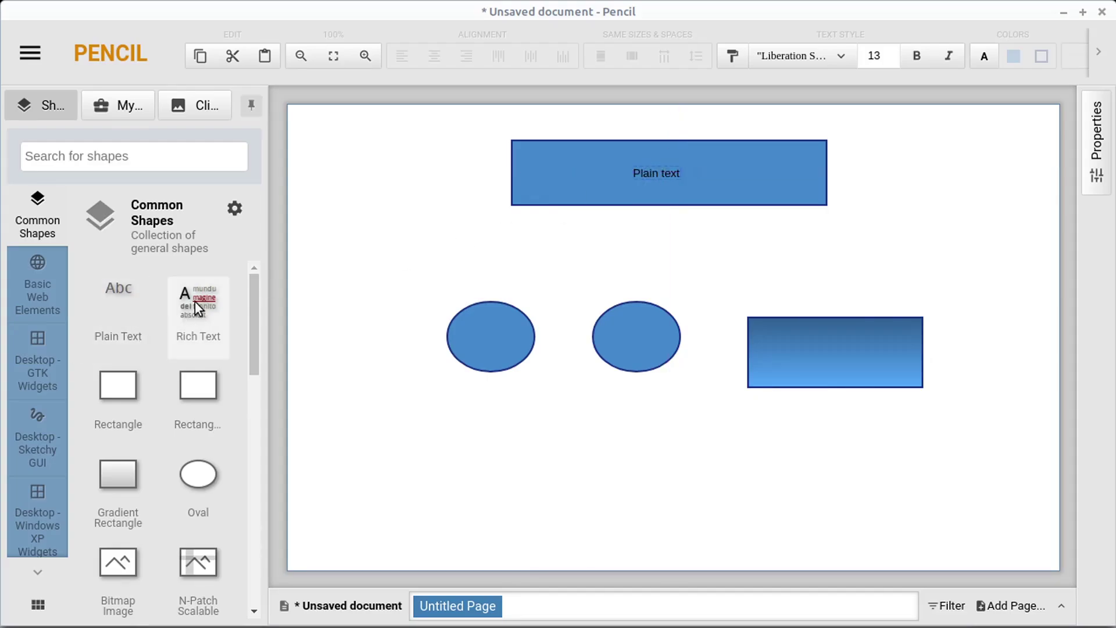
drag(194, 301, 492, 340)
drag(207, 304, 644, 342)
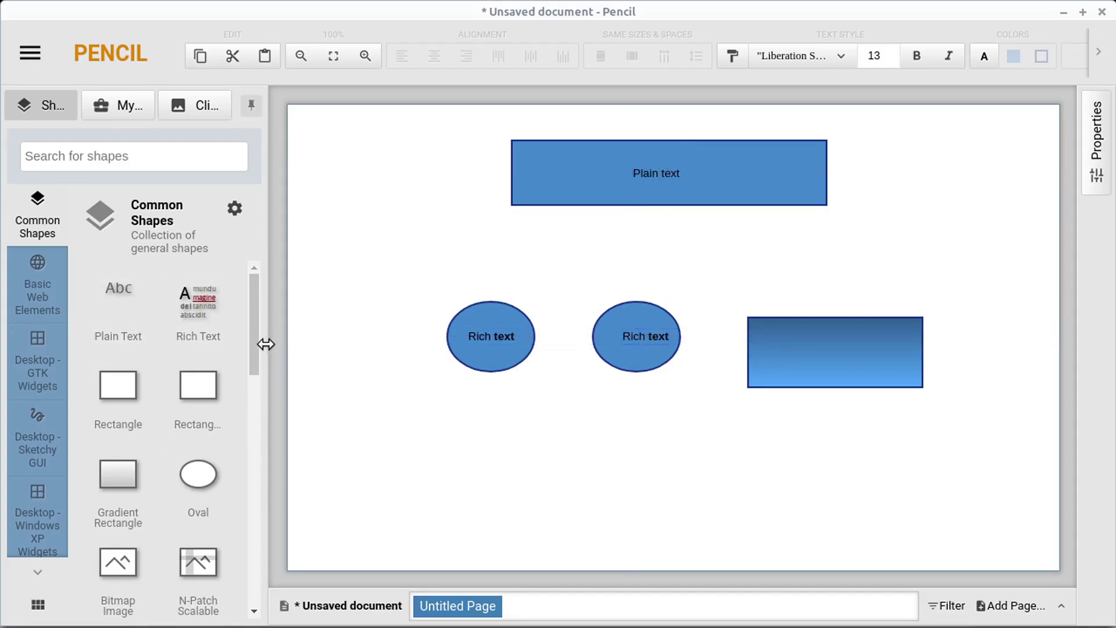
drag(252, 340, 249, 410)
drag(125, 350, 503, 466)
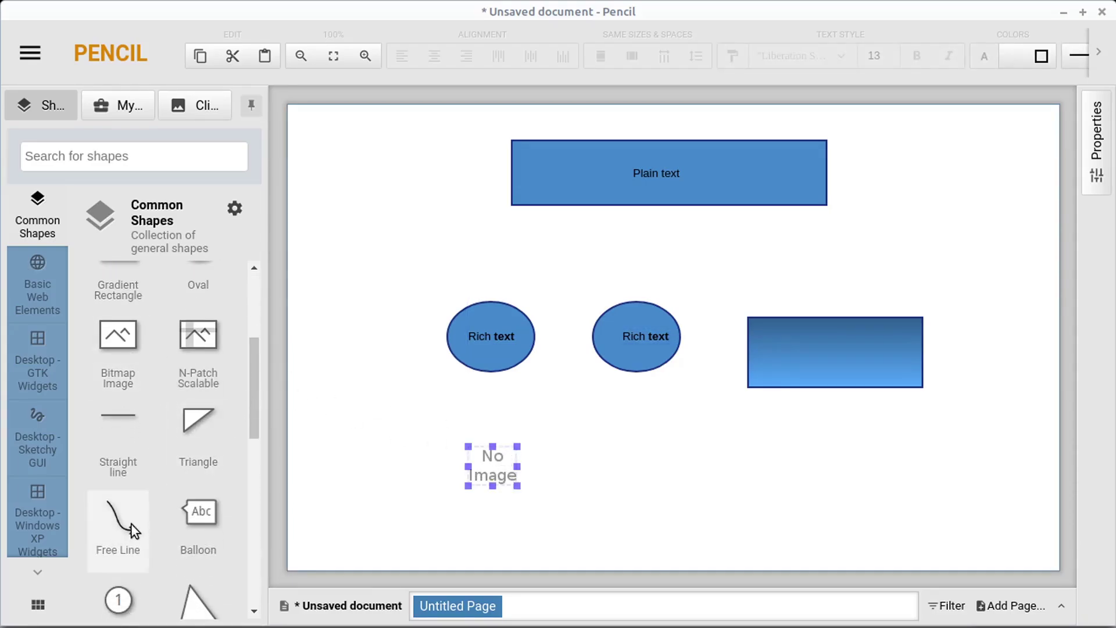
mouse_move(133, 531)
mouse_down()
mouse_move(523, 363)
mouse_move(710, 266)
mouse_up()
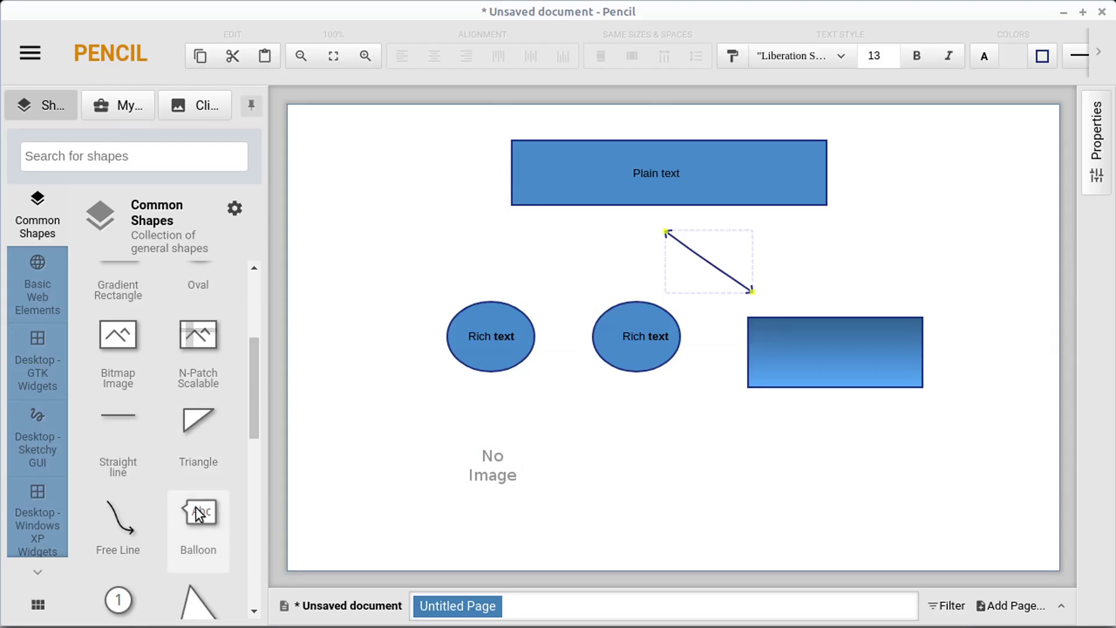
drag(195, 513, 901, 234)
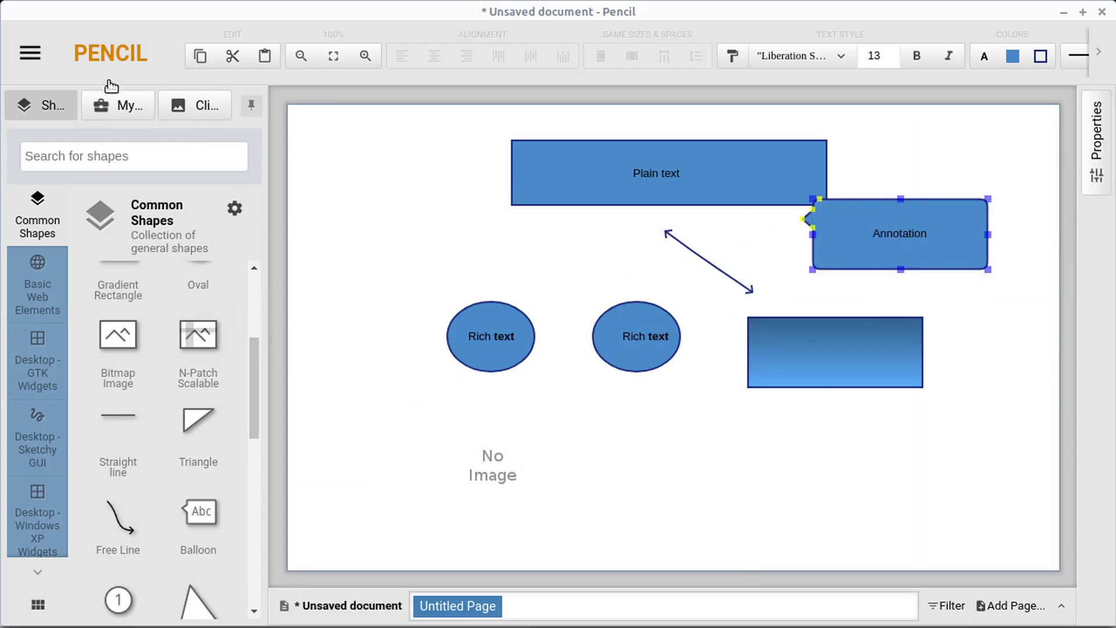
Start a new document, discarding the sample shapes without saving.
click(30, 52)
click(43, 88)
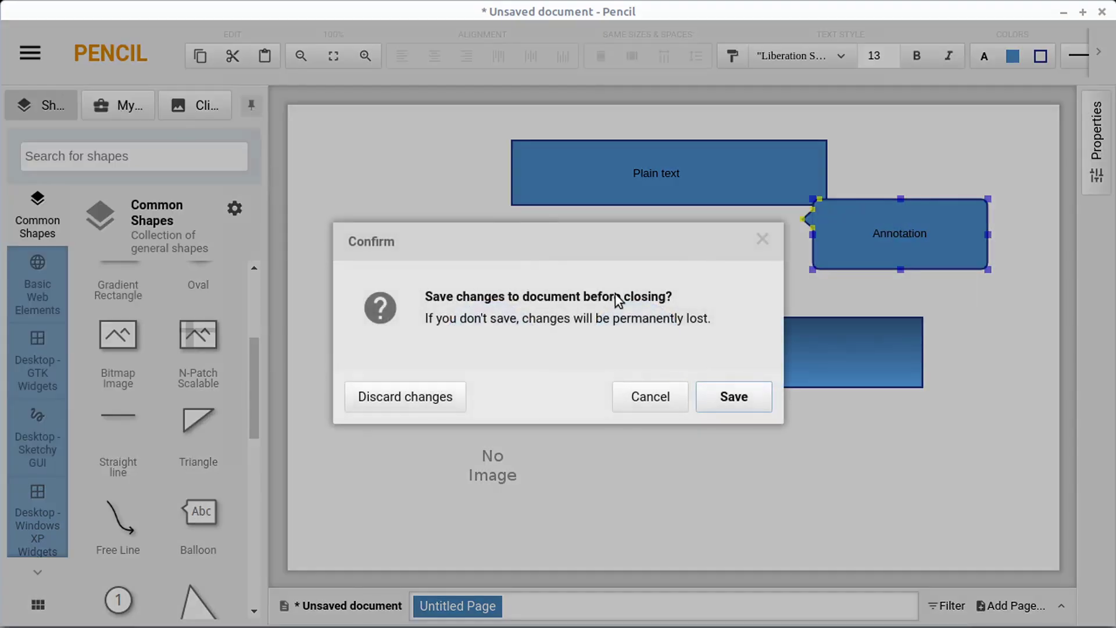
click(414, 405)
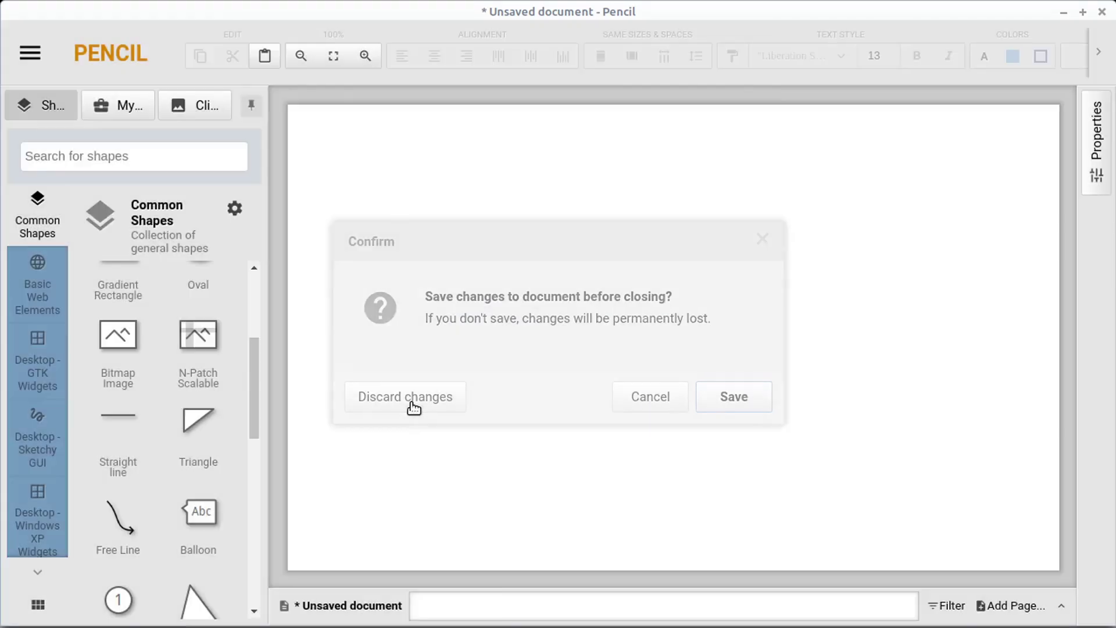
Place a Basic Web Elements pane and enlarge it to cover most of the page.
click(35, 301)
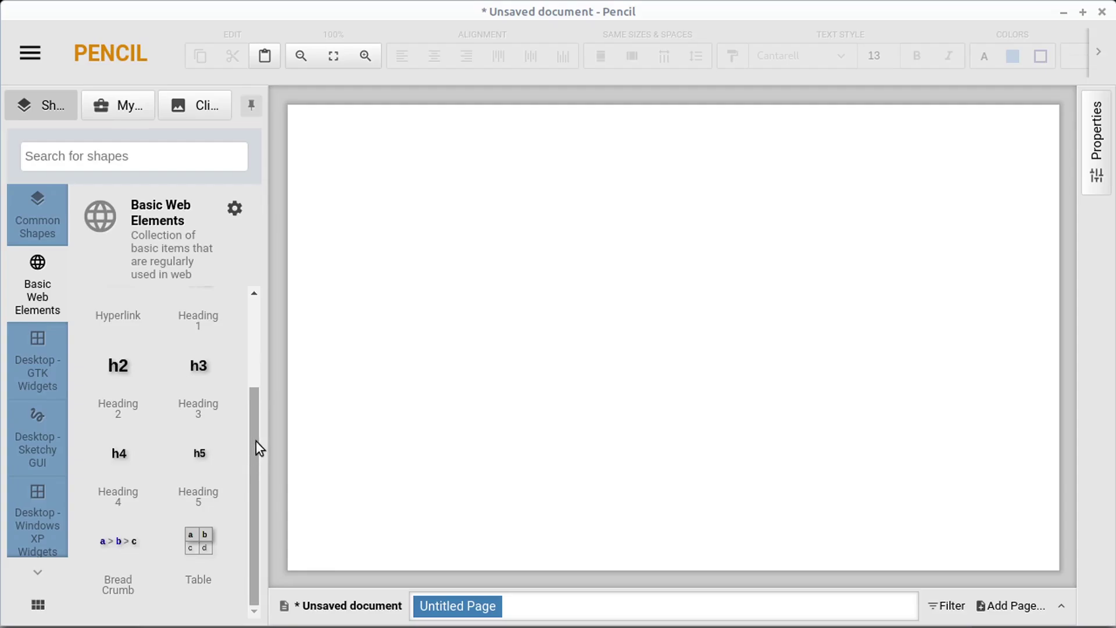
scroll(254, 449, up, 3)
drag(404, 192, 864, 496)
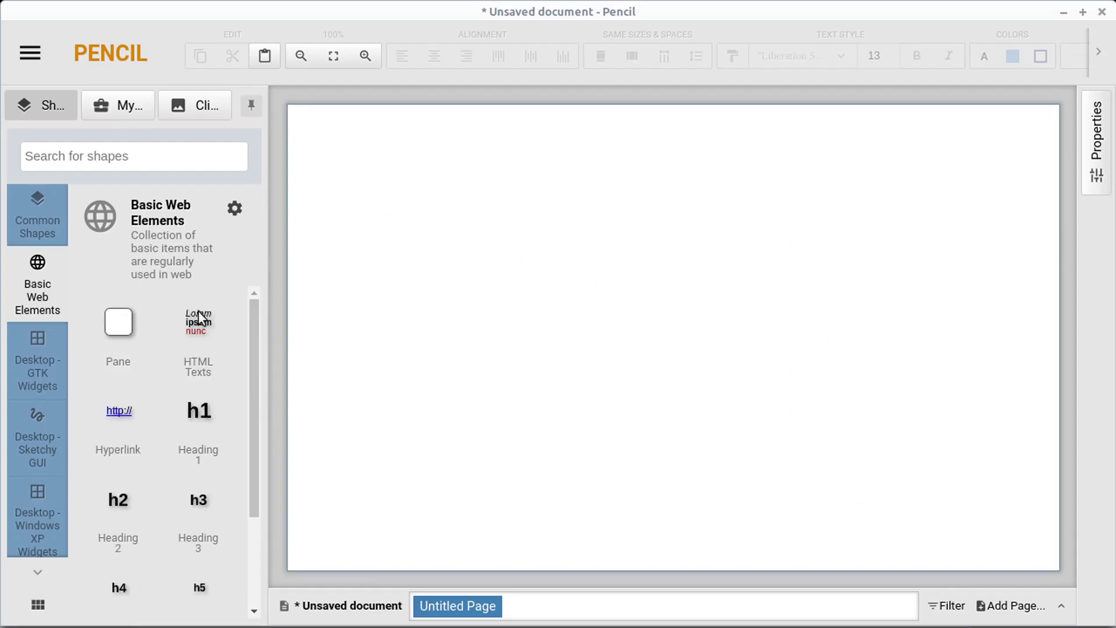
drag(111, 331, 581, 268)
drag(636, 396, 916, 546)
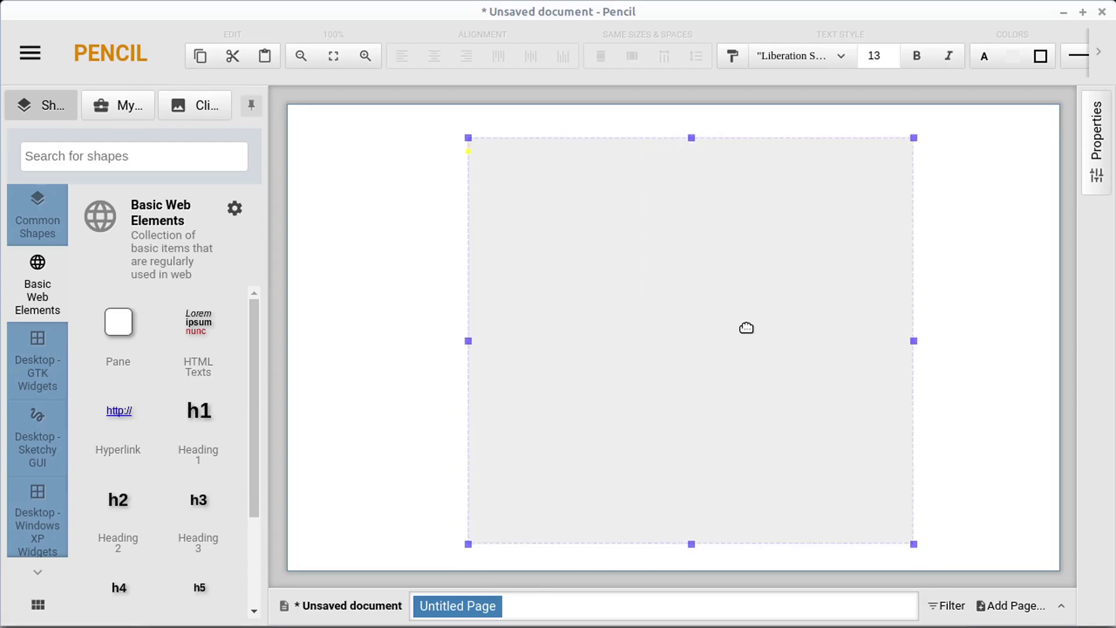
Add two hyperlinks on the pane, a Heading level 1 above them and Heading level 2 below.
drag(97, 407, 568, 324)
drag(120, 414, 568, 360)
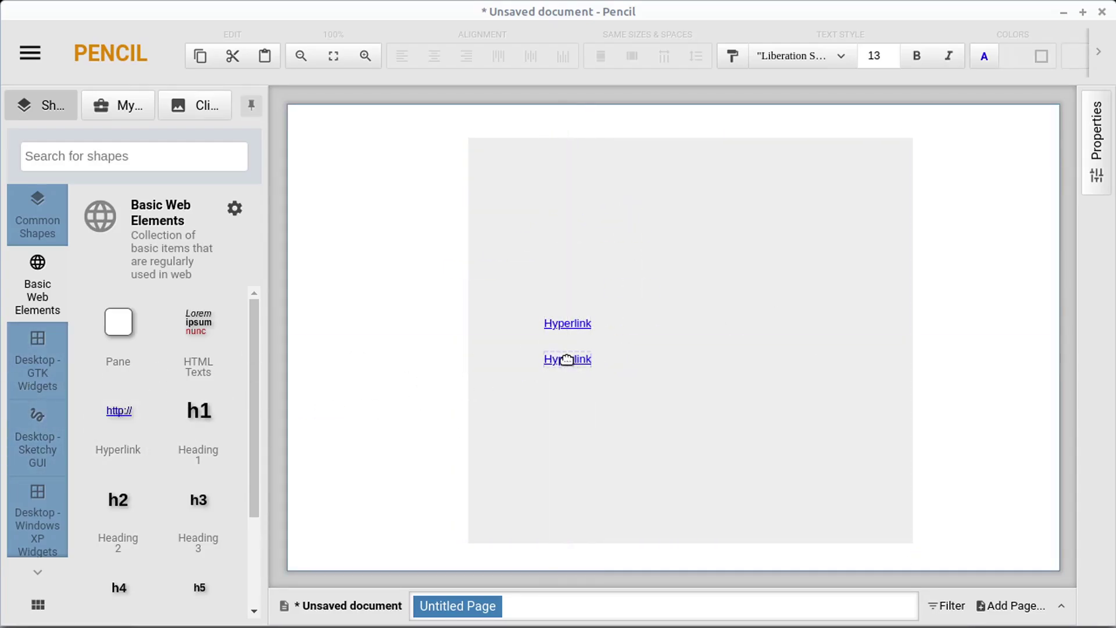
drag(207, 438, 534, 249)
drag(131, 498, 665, 424)
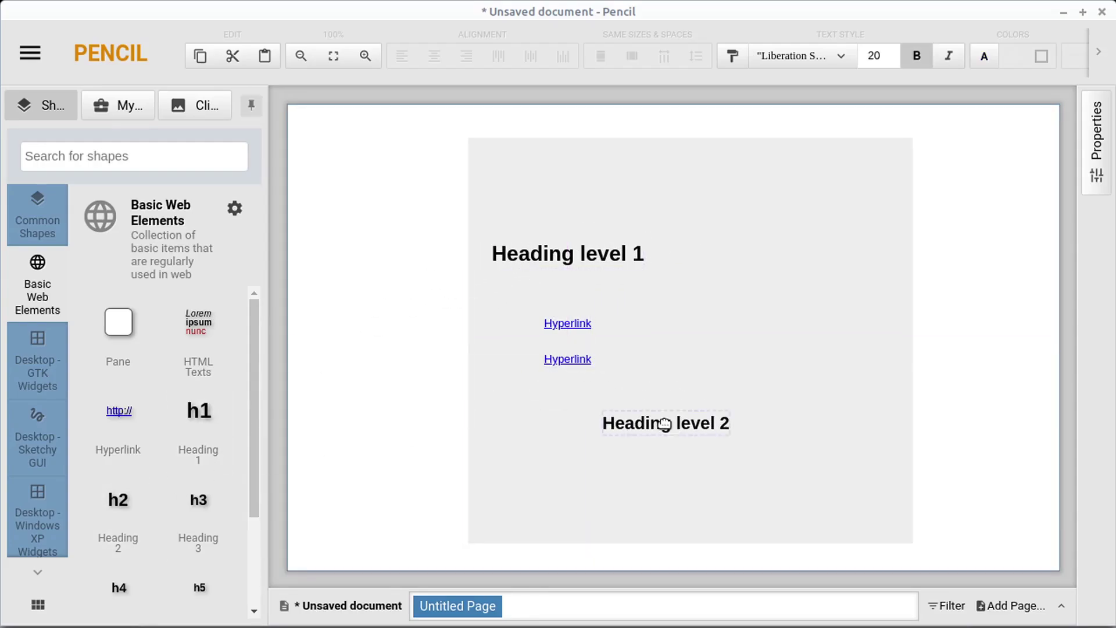
Export the page with output type Single web page, saving it to the Desktop.
click(29, 53)
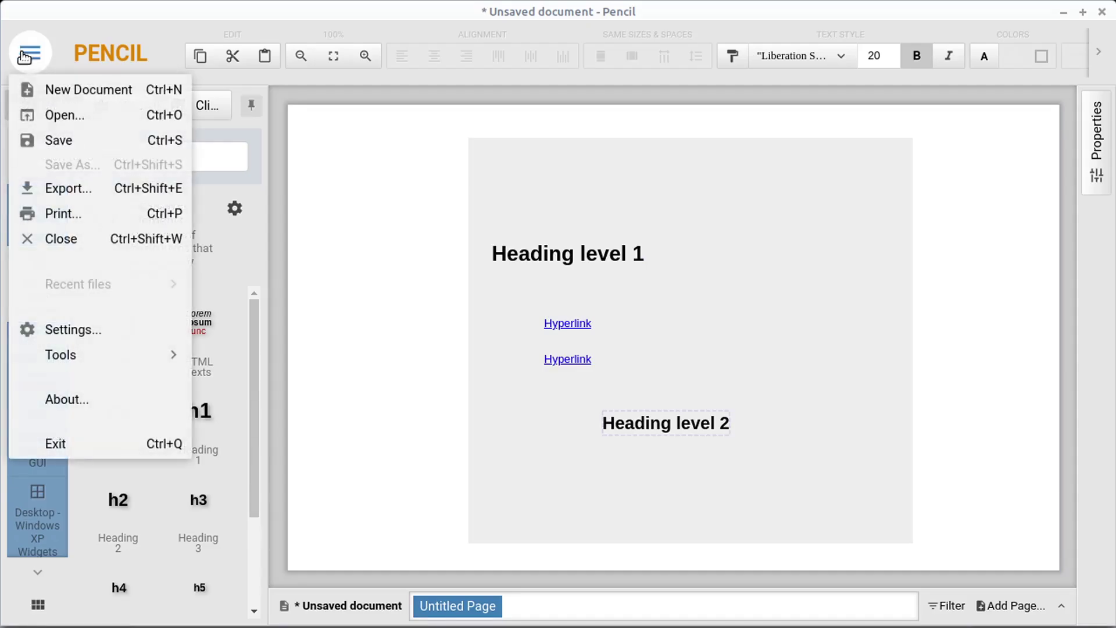
click(83, 191)
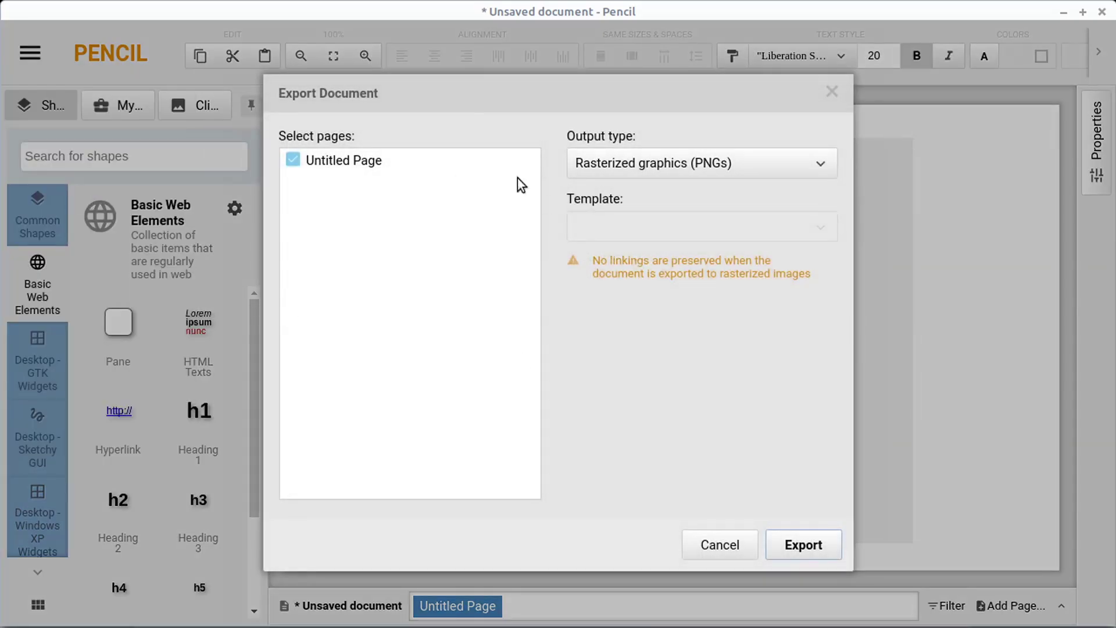
click(631, 167)
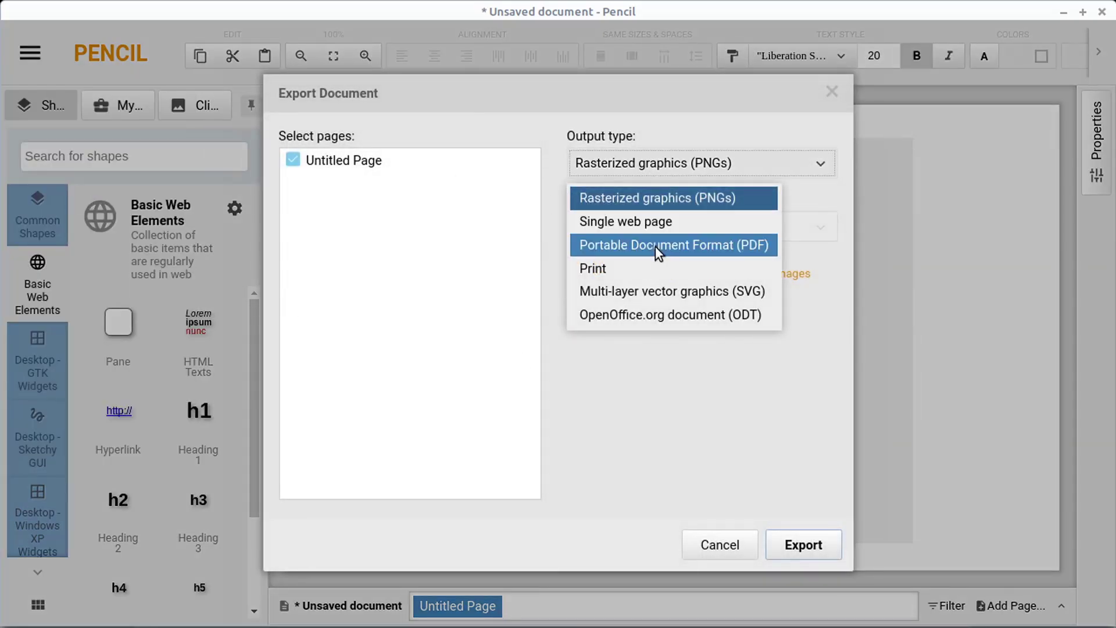
click(619, 233)
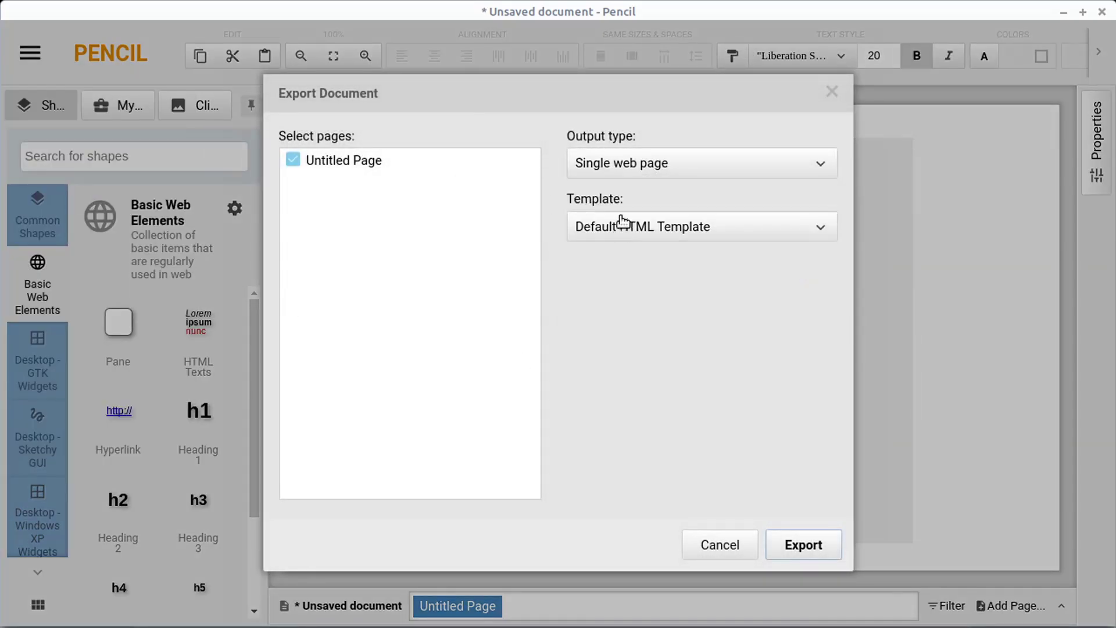
click(799, 547)
click(1032, 432)
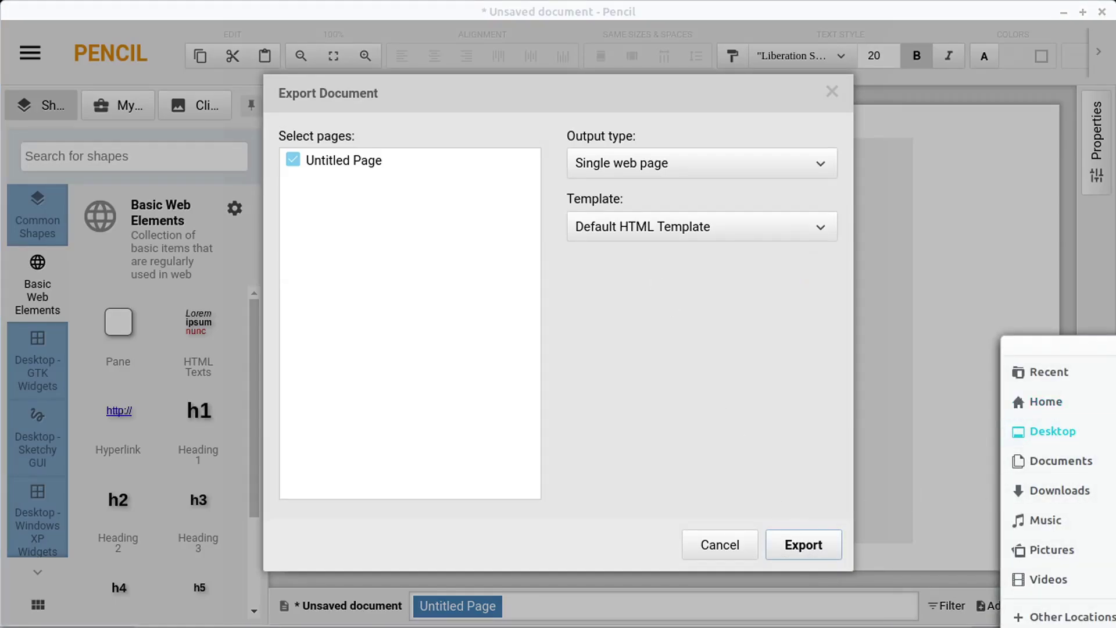
key(Return)
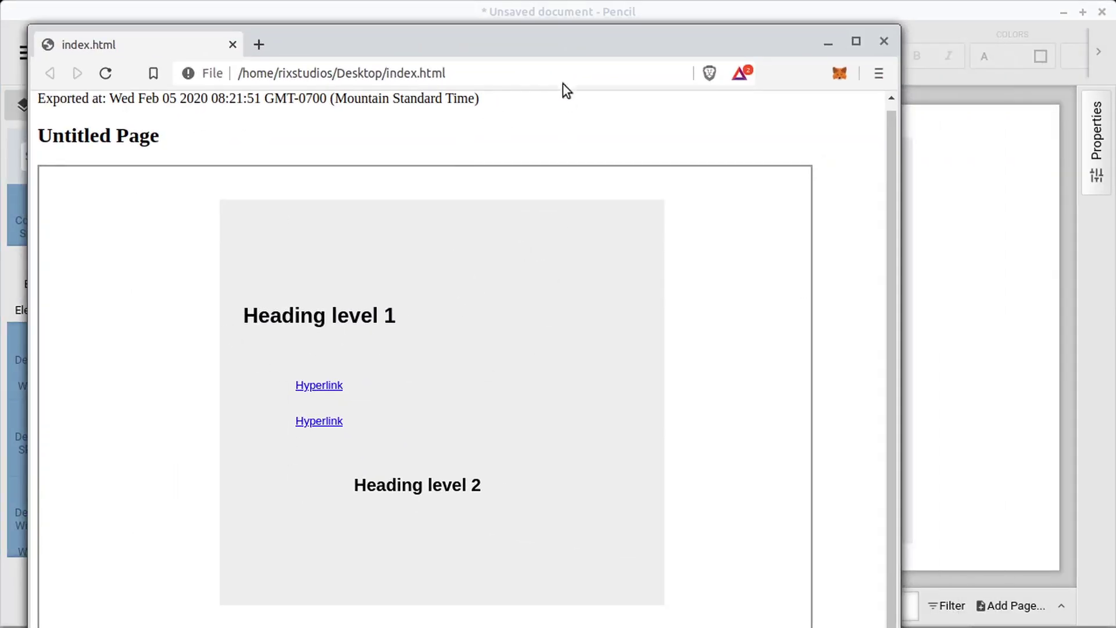
Drag the Brave window showing index.html off screen to reveal Pencil.
drag(498, 40, 603, 35)
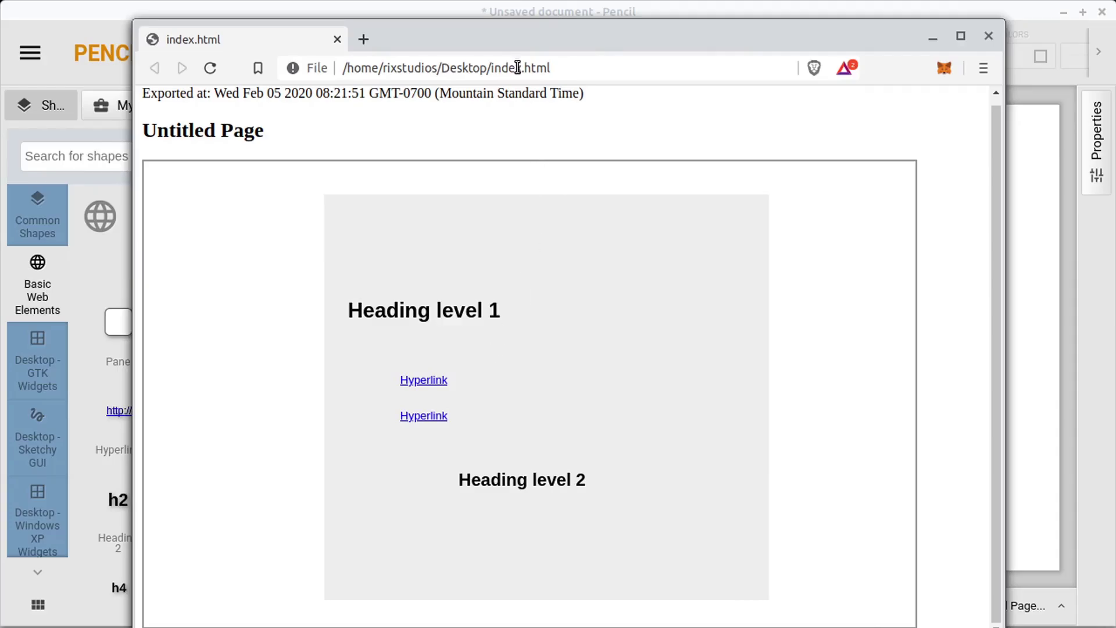
mouse_move(483, 32)
mouse_down()
mouse_move(581, 78)
mouse_move(1115, 87)
mouse_up()
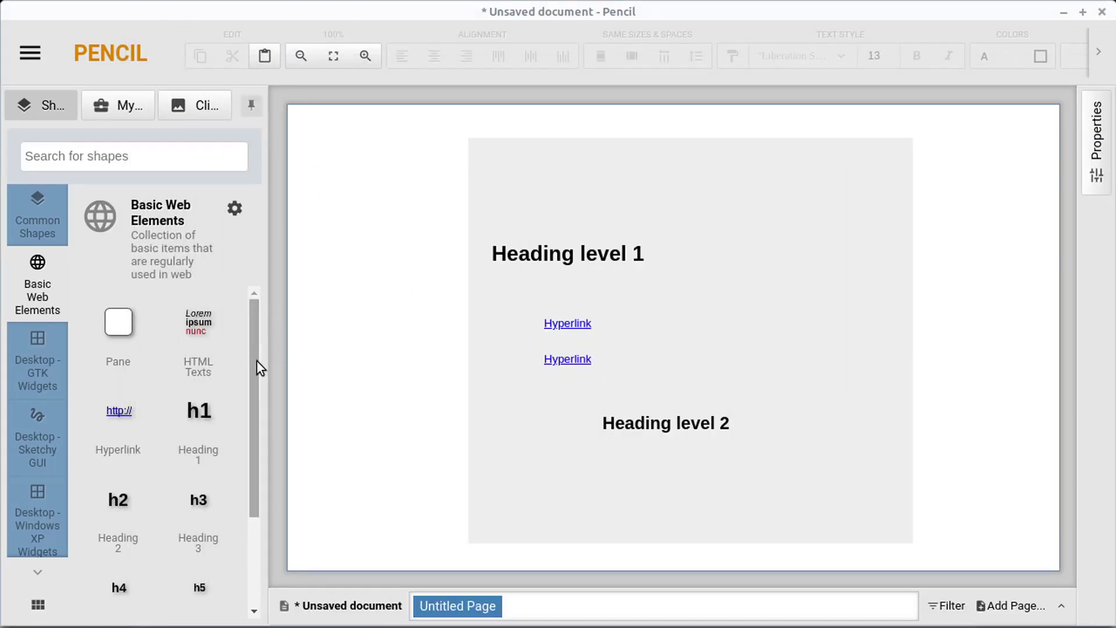
Start a new document with the GTK Widgets collection shown, discarding the old mockup's changes.
drag(257, 360, 299, 309)
click(33, 361)
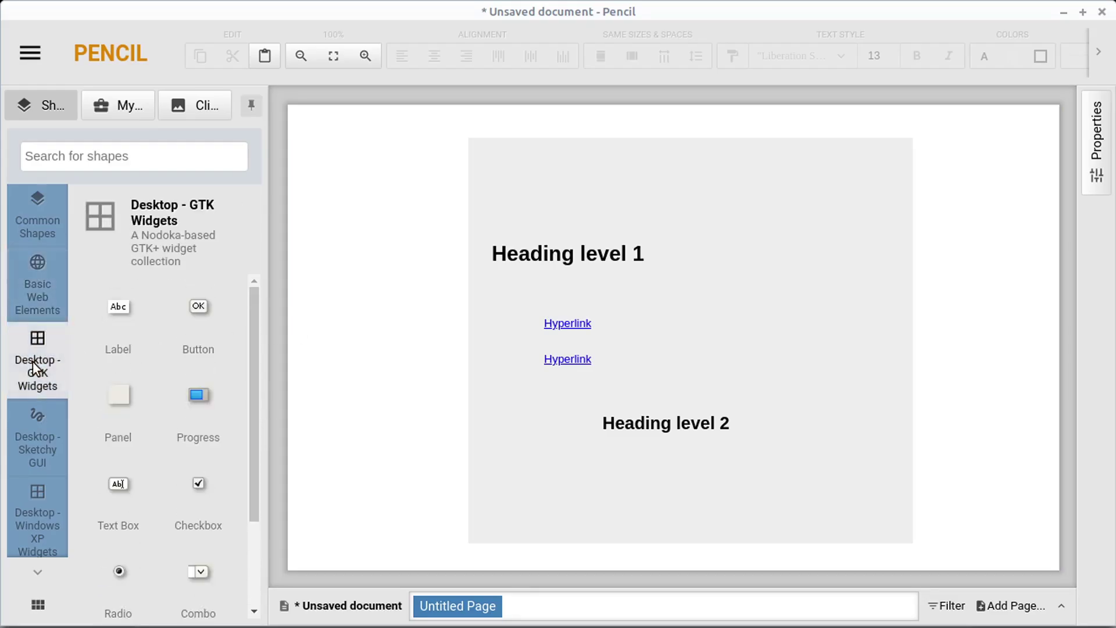
click(38, 49)
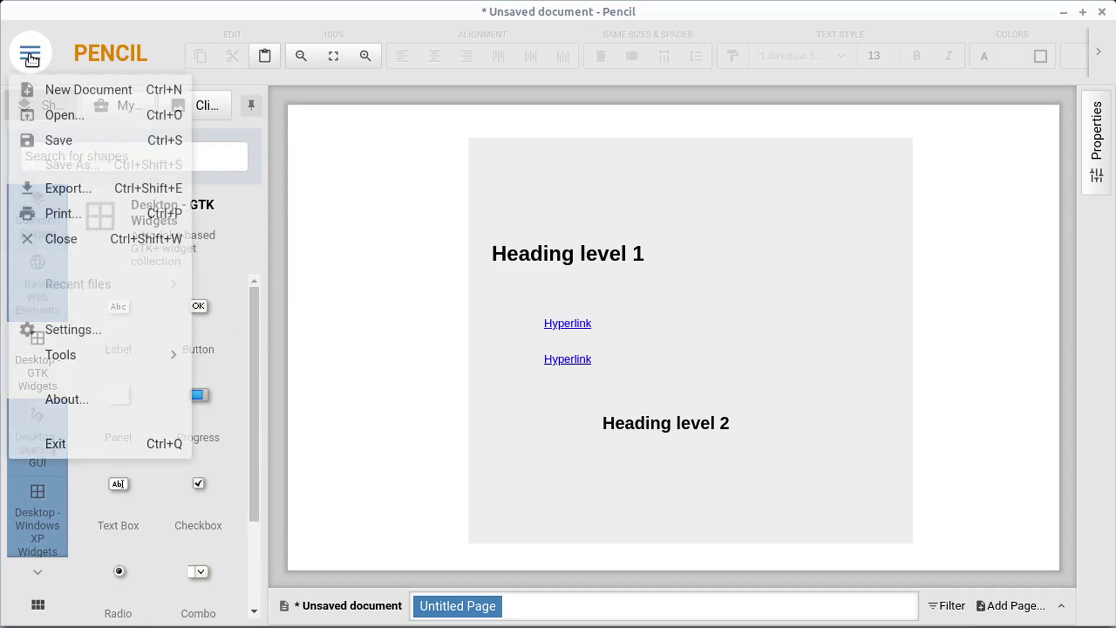
click(90, 91)
click(429, 406)
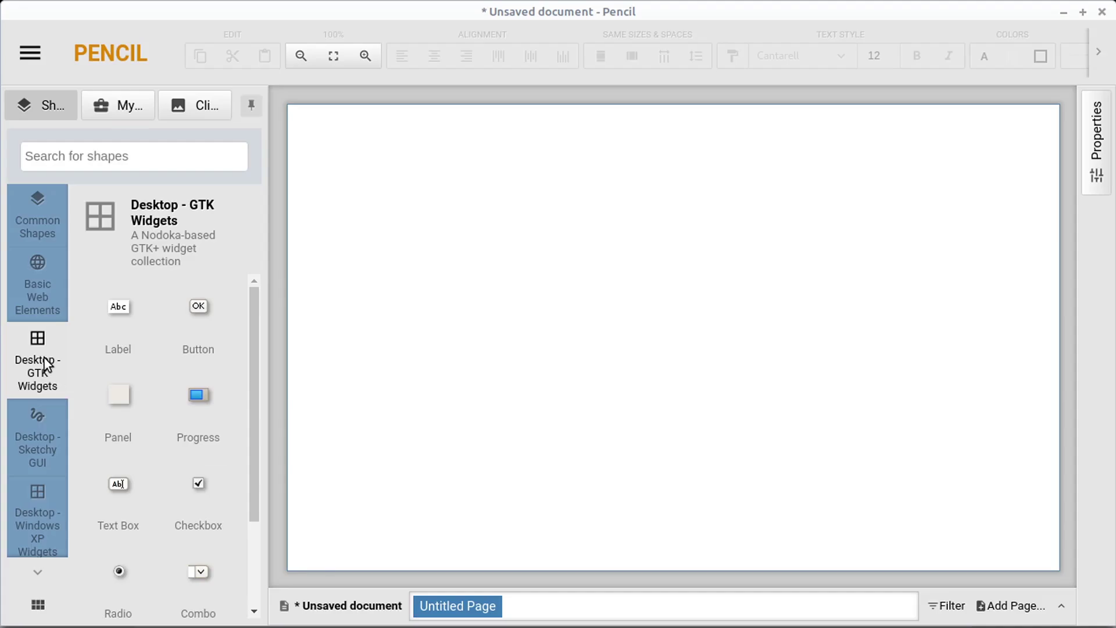
Place a GTK Window Frame and resize it narrower and taller near the top-left.
drag(252, 422, 259, 533)
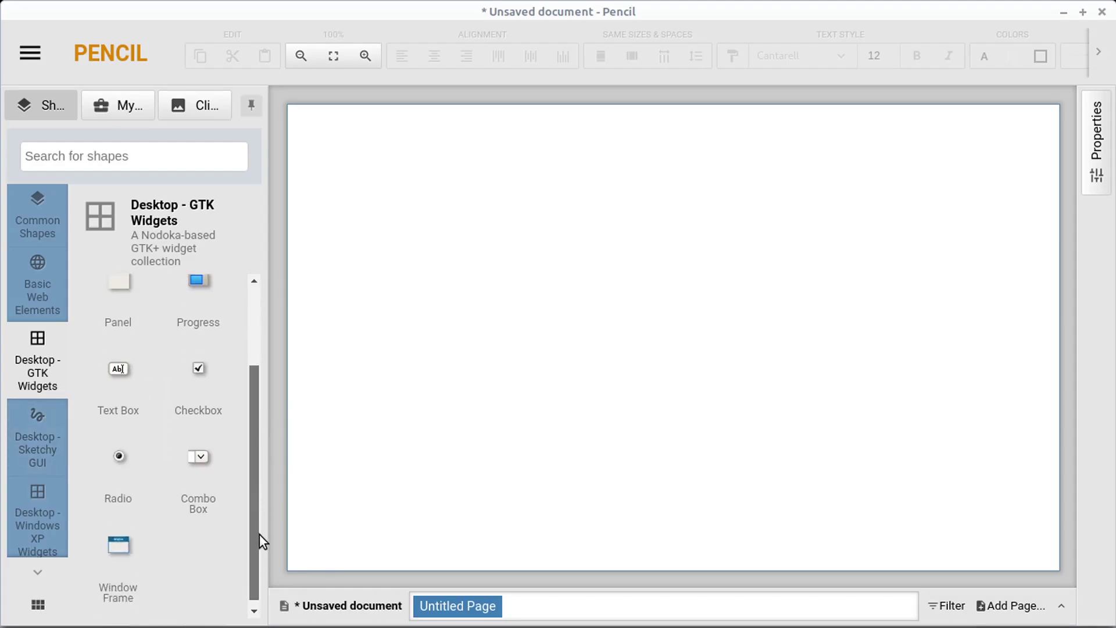
drag(139, 541, 613, 287)
drag(739, 404, 883, 511)
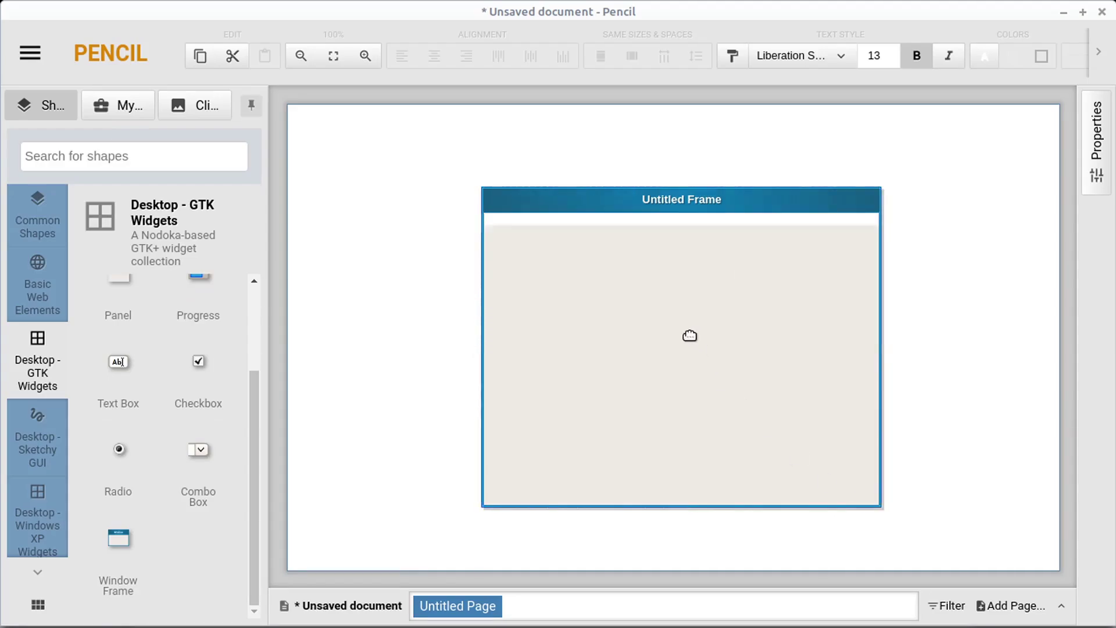
drag(690, 331, 642, 291)
drag(829, 459, 793, 482)
Add a combo box, a checkbox labelled 'sdifjdips' and a radio button labelled 'fuihseuif' inside the frame.
drag(195, 459, 666, 227)
drag(222, 364, 536, 296)
drag(95, 452, 539, 337)
double_click(542, 338)
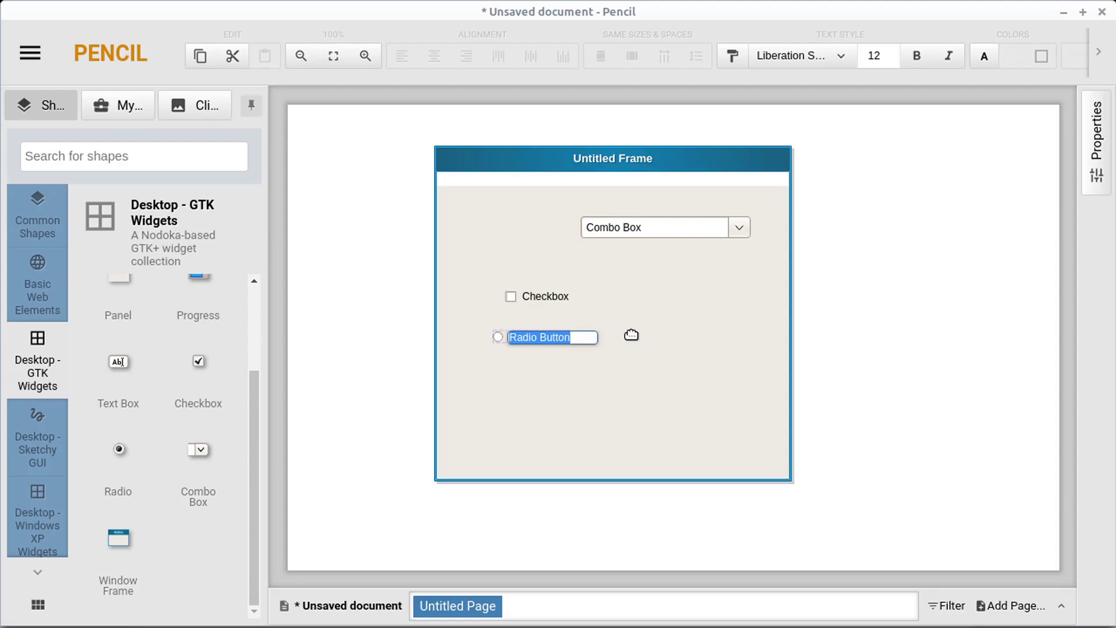
text(fuihseuif)
click(544, 295)
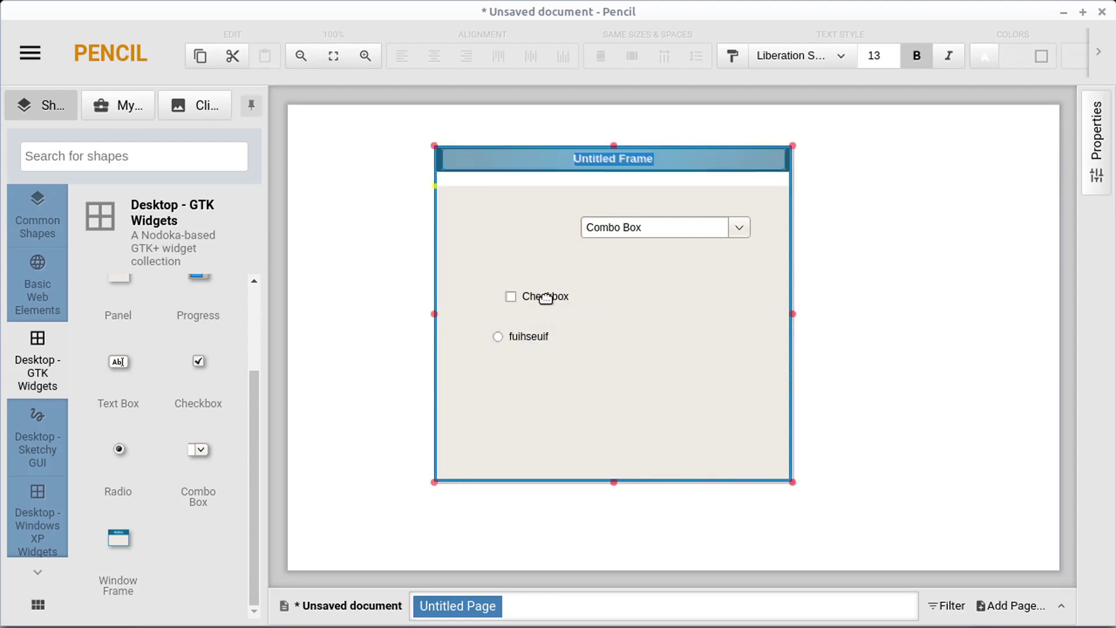
double_click(543, 296)
text(sdifjdips)
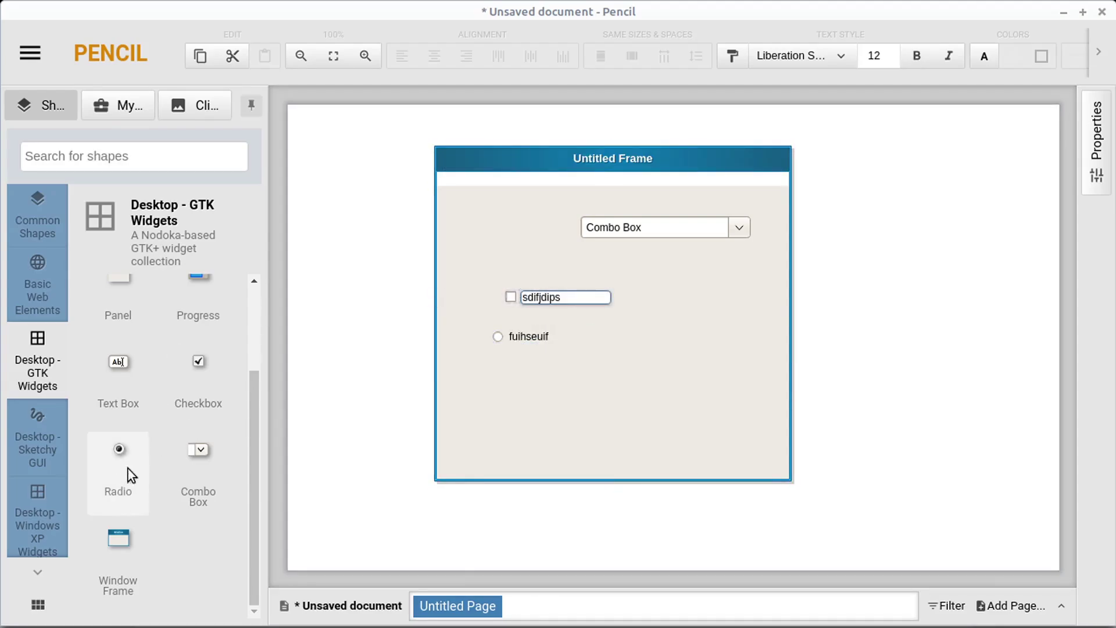
Add a progress bar in the lower part of the frame and open the frame's properties.
drag(218, 326, 641, 424)
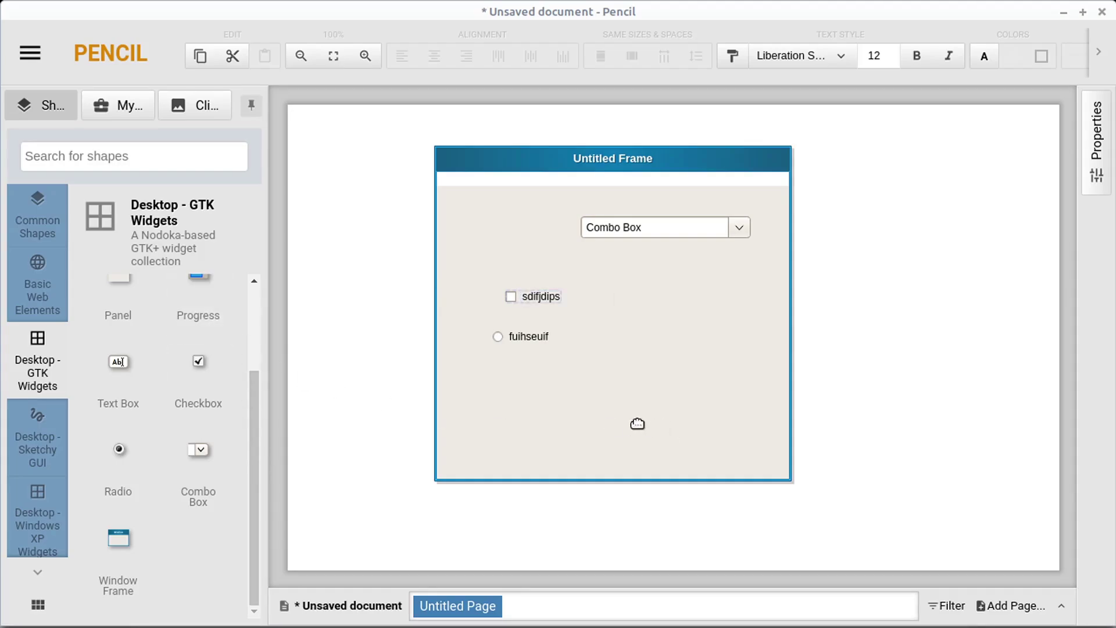
drag(227, 301, 575, 428)
click(528, 325)
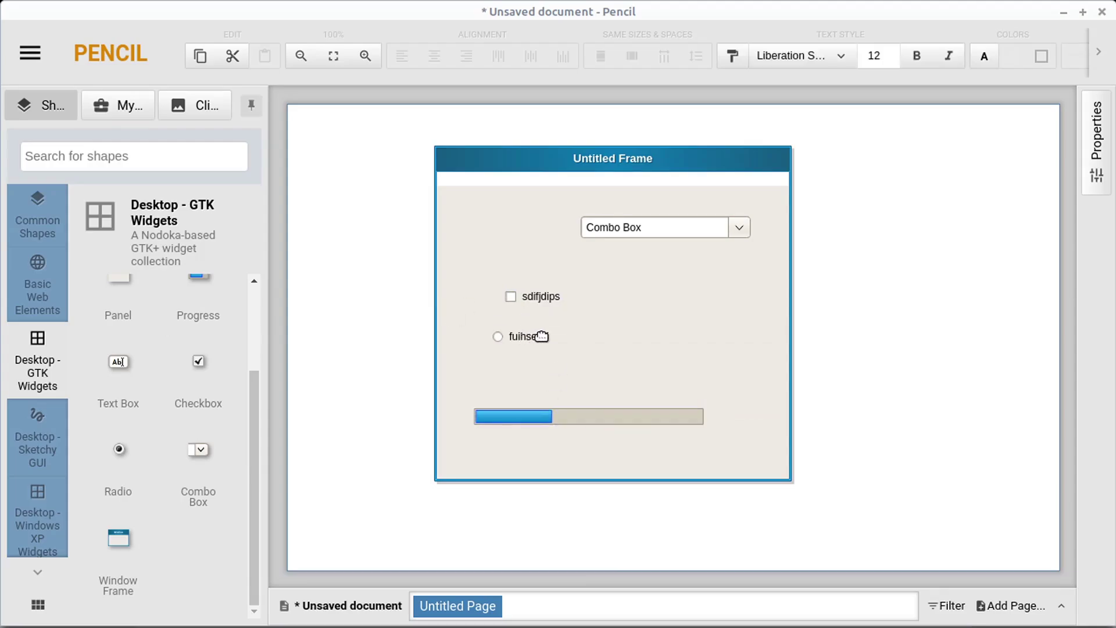
click(646, 306)
click(1097, 128)
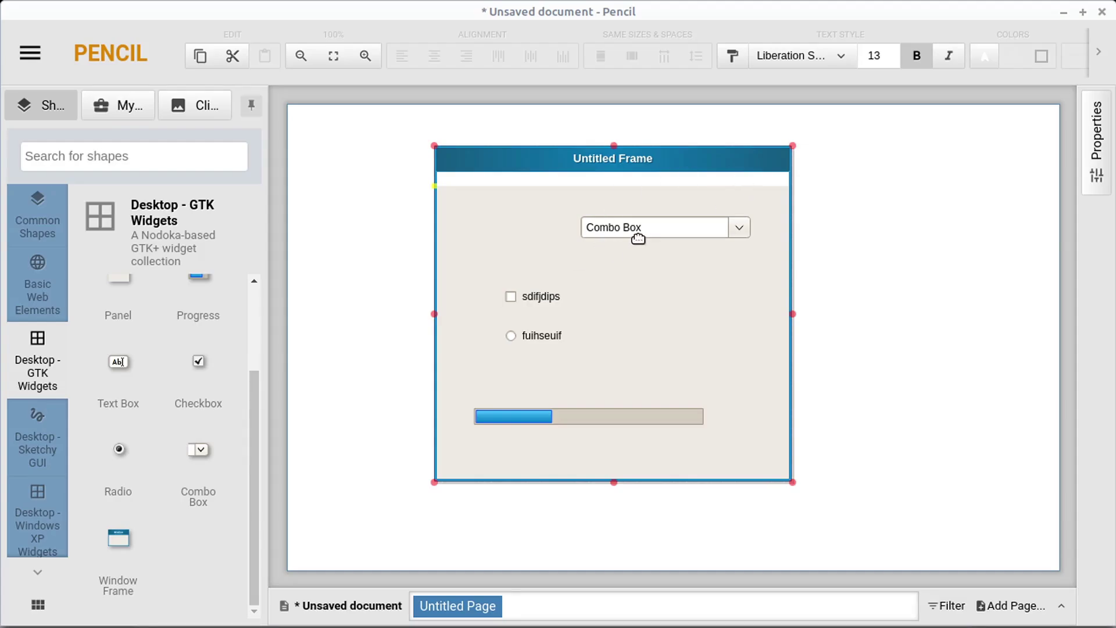
Move and widen the combo box so it aligns with the checkbox.
drag(638, 238, 517, 249)
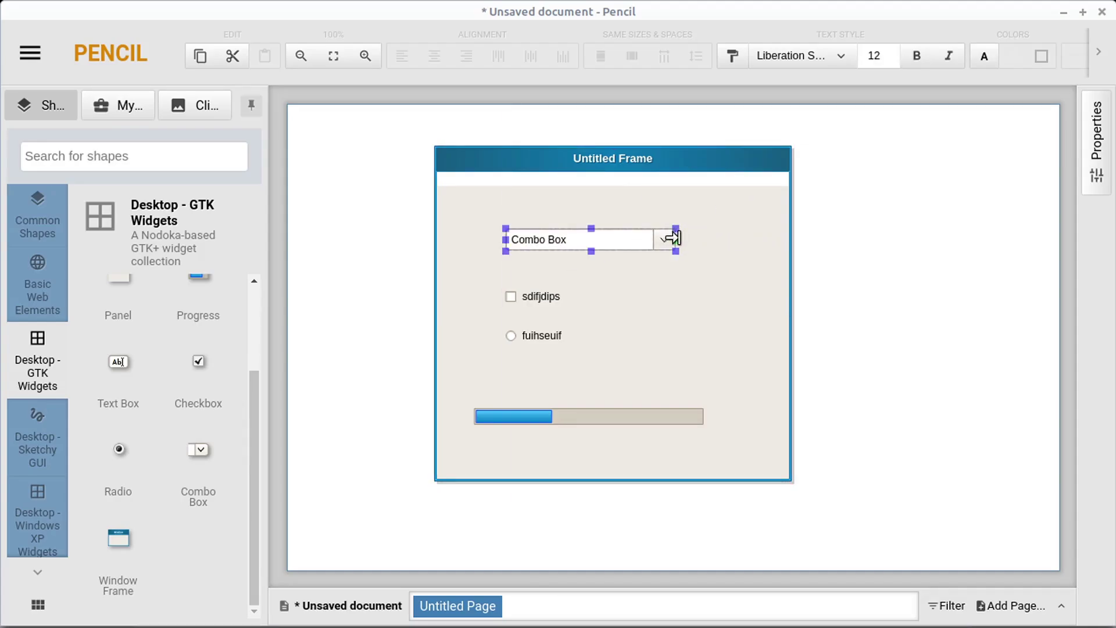
drag(676, 238, 644, 229)
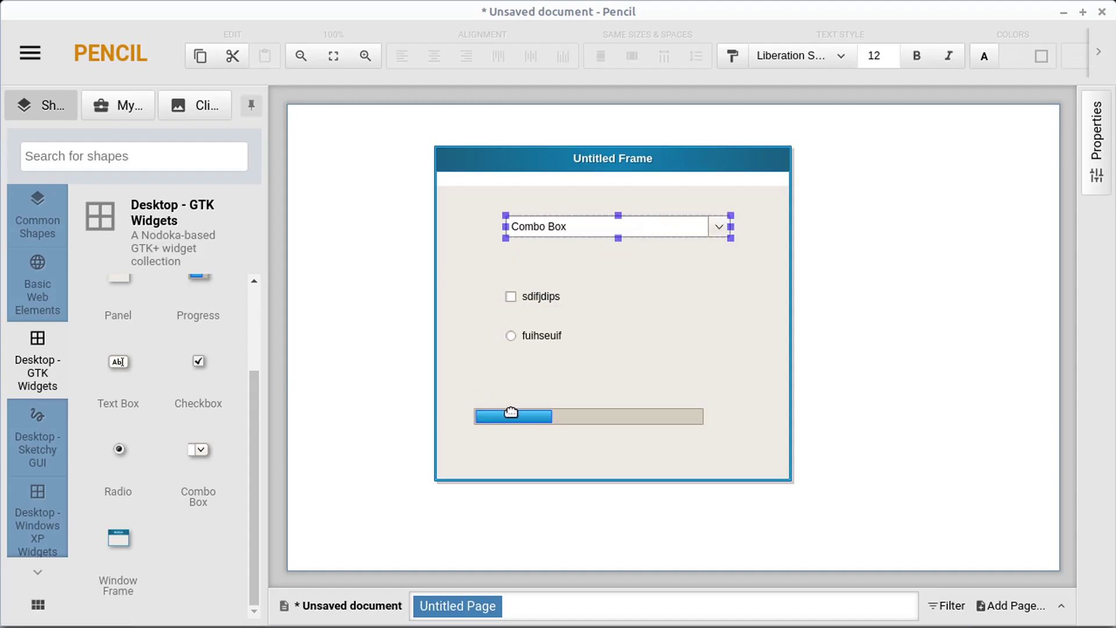
click(896, 419)
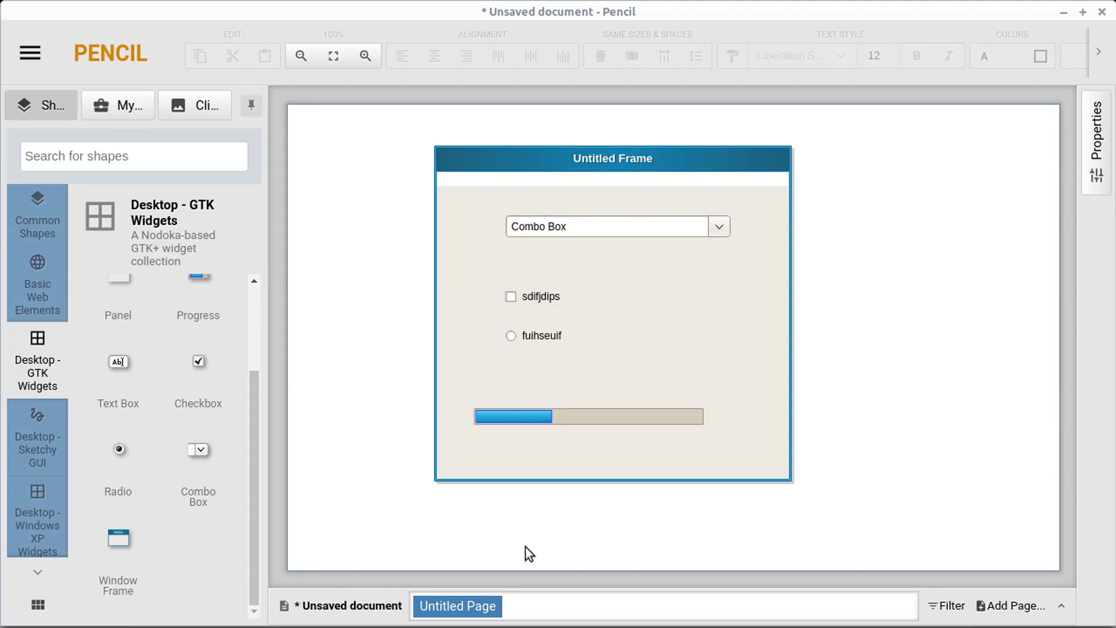
Create a new child page named '2nd'.
right_click(451, 616)
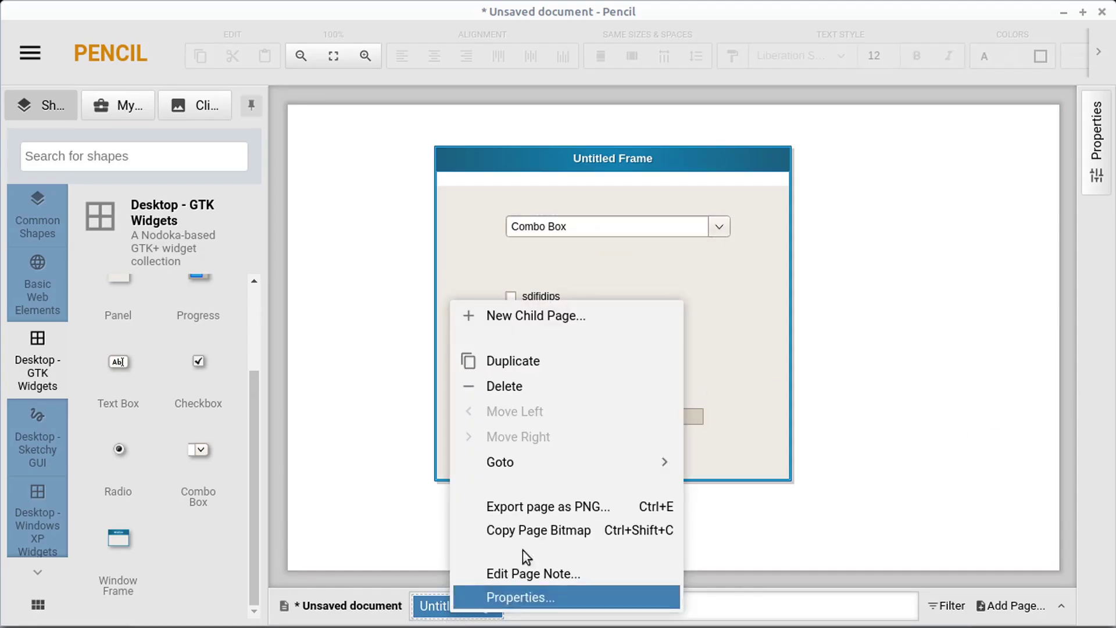
click(526, 314)
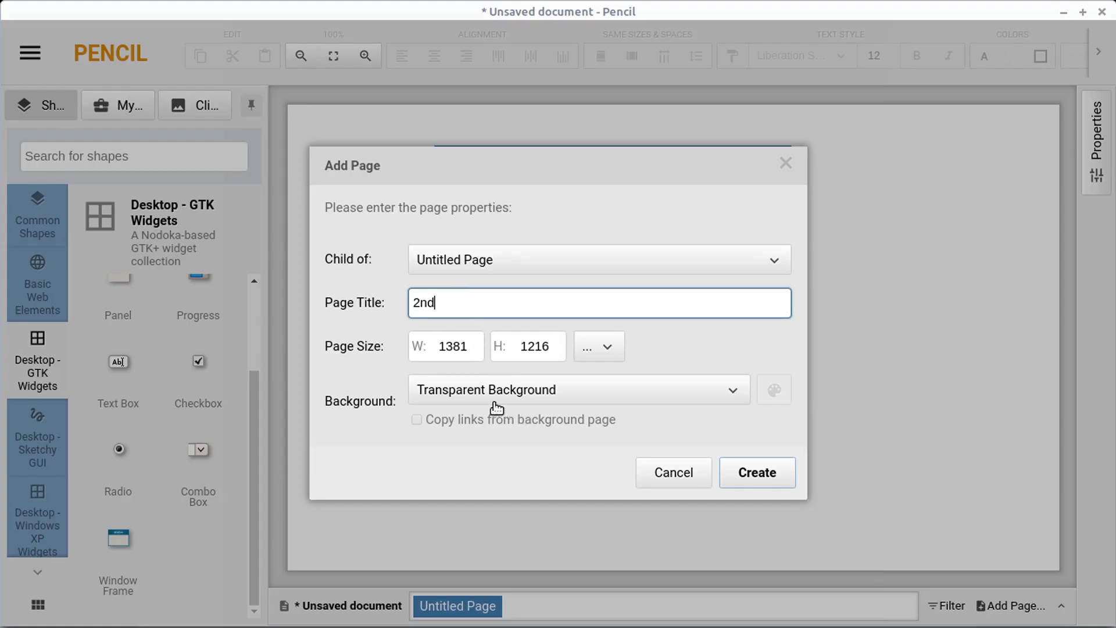
click(764, 485)
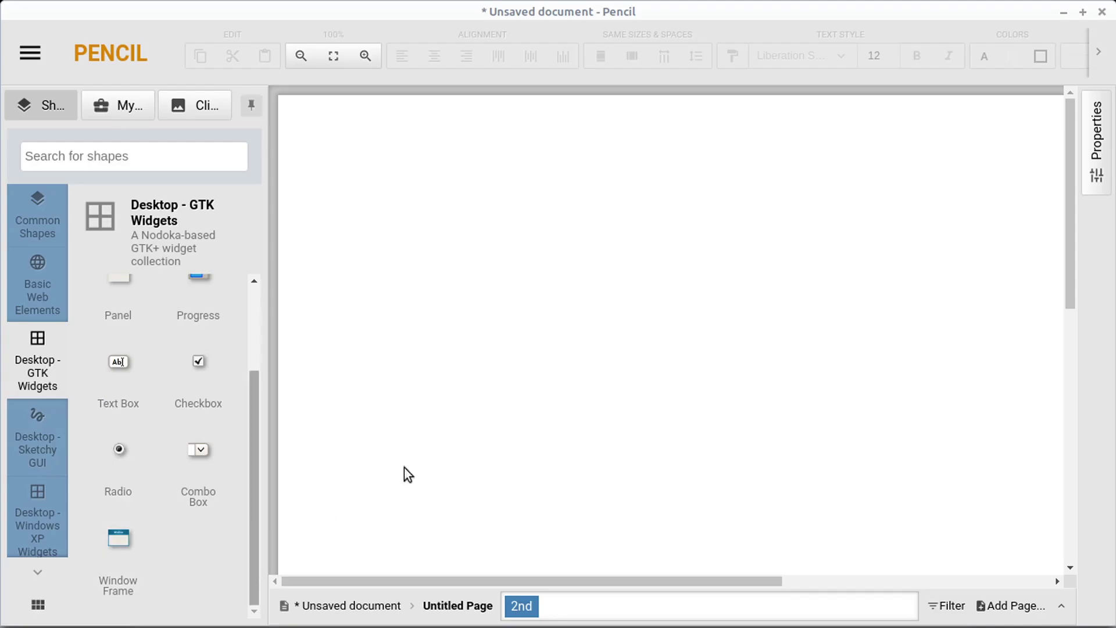
Add a window frame on the 2nd page holding two text boxes and a combo box.
drag(132, 536, 570, 259)
drag(705, 360, 951, 478)
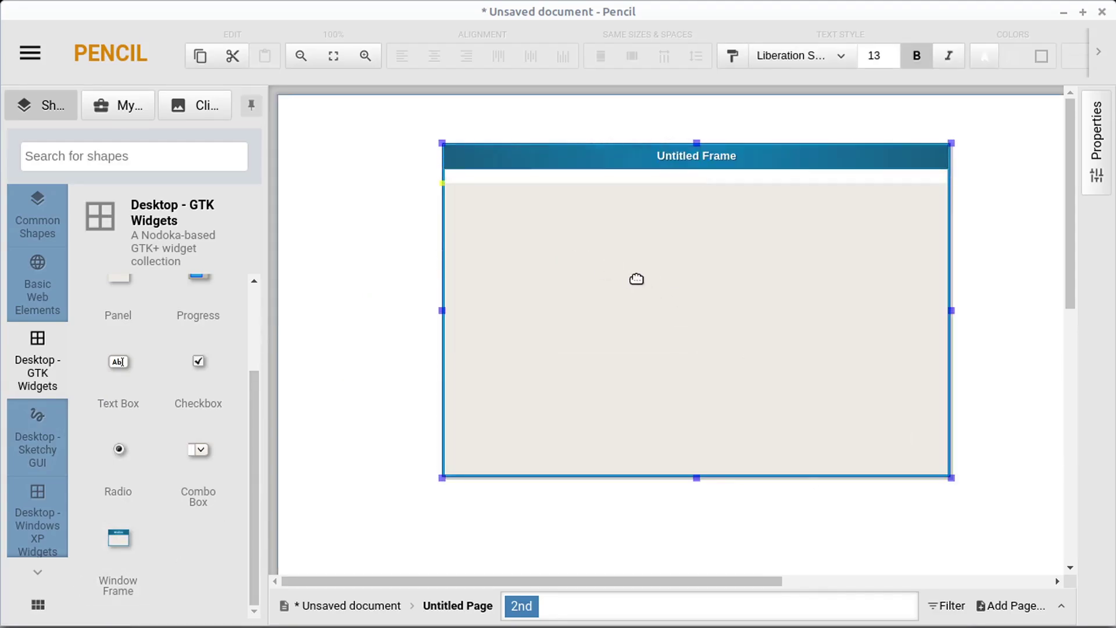
drag(637, 279, 588, 297)
drag(121, 367, 584, 404)
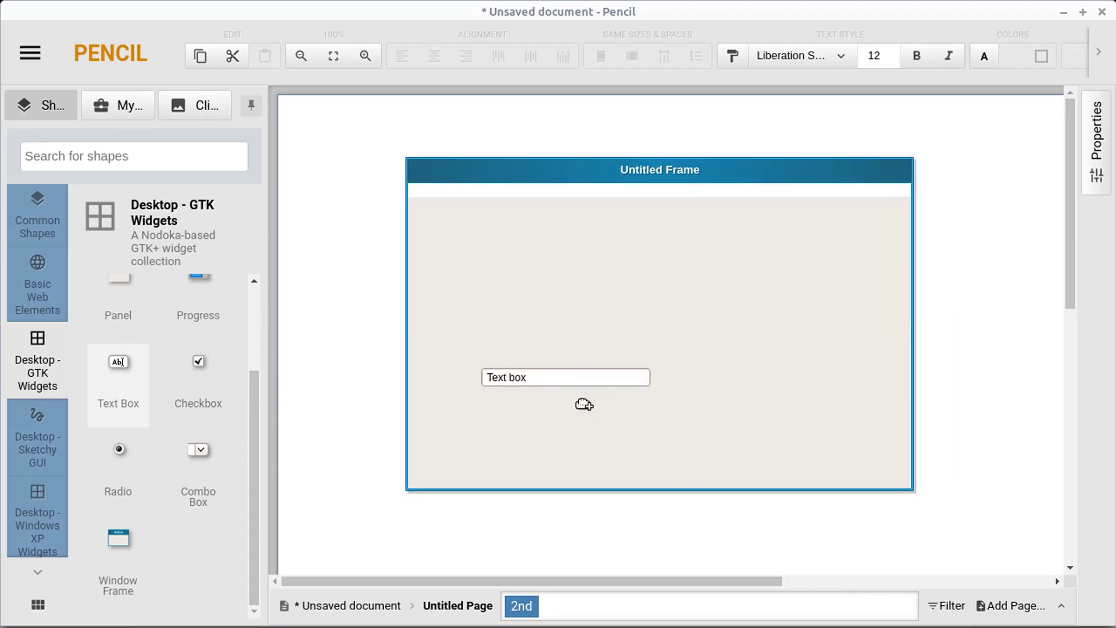
drag(132, 379, 559, 347)
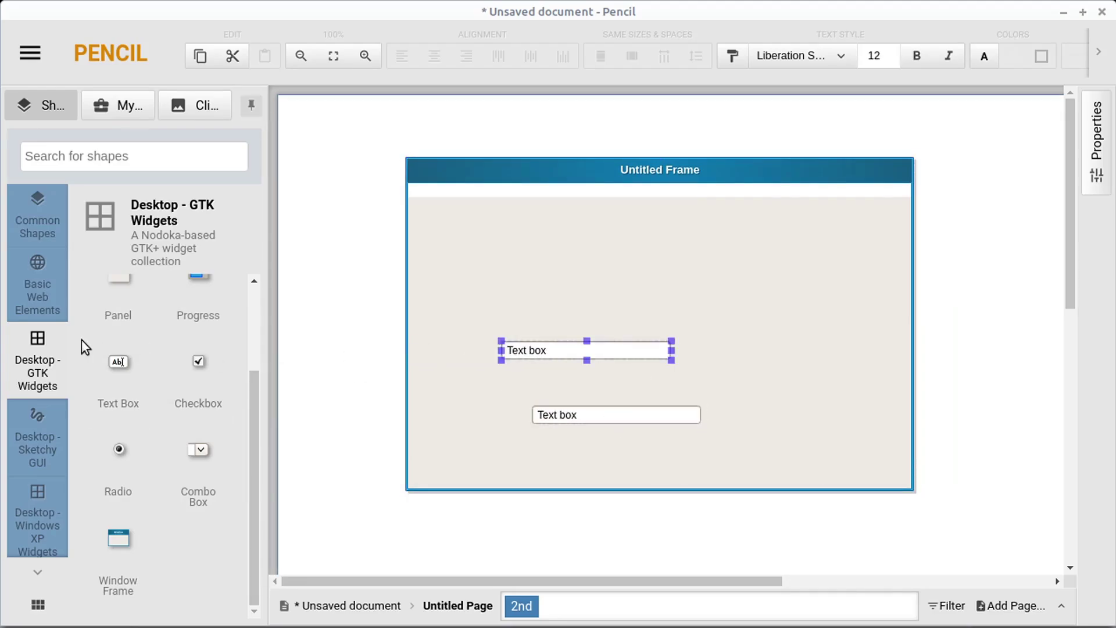
drag(200, 463, 800, 249)
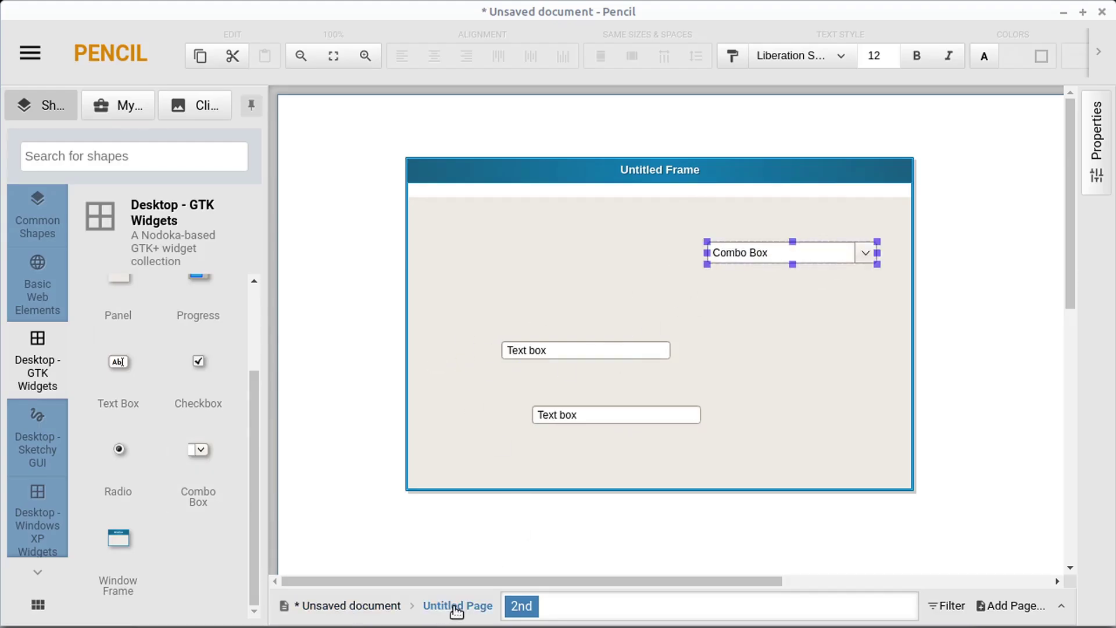
click(680, 553)
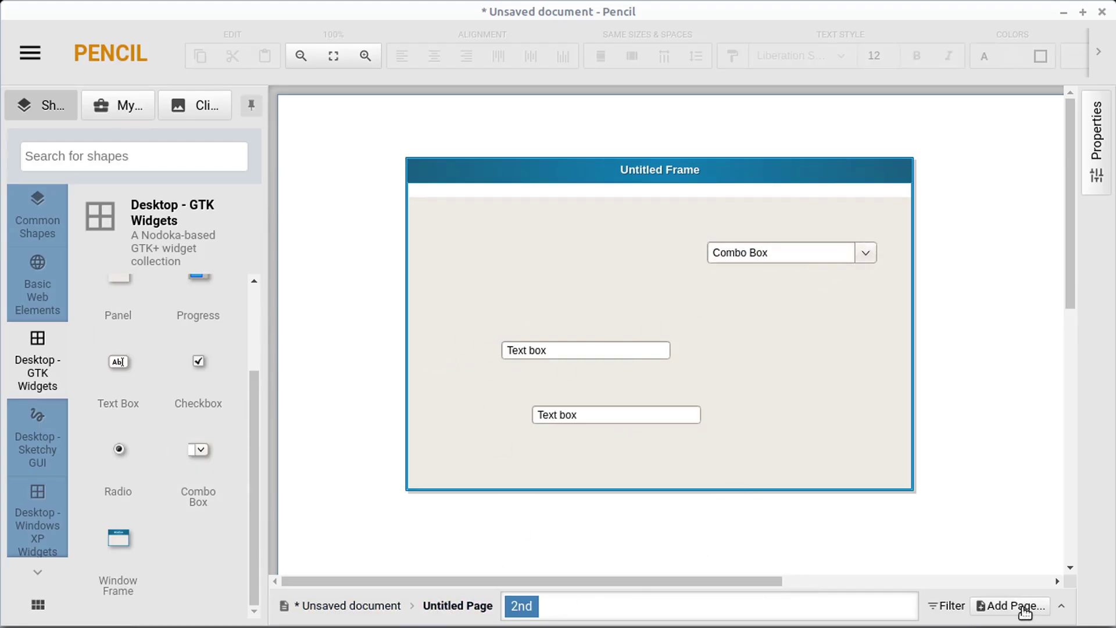
Cancel an extra Add Page attempt and switch back to the Untitled Page.
click(1015, 605)
click(673, 473)
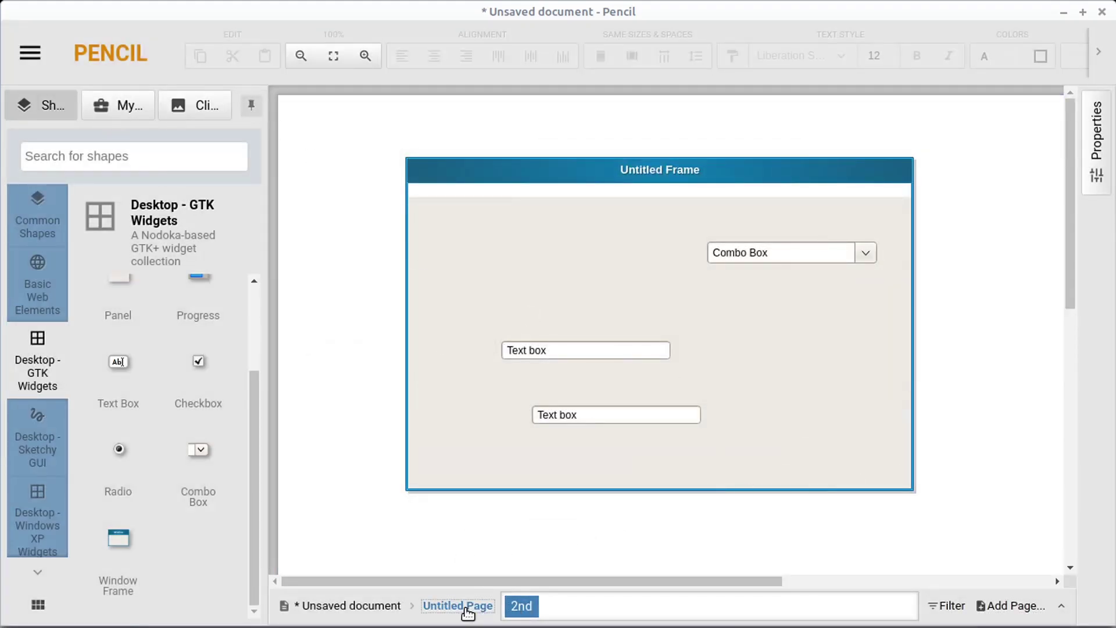
right_click(460, 608)
click(383, 621)
click(349, 605)
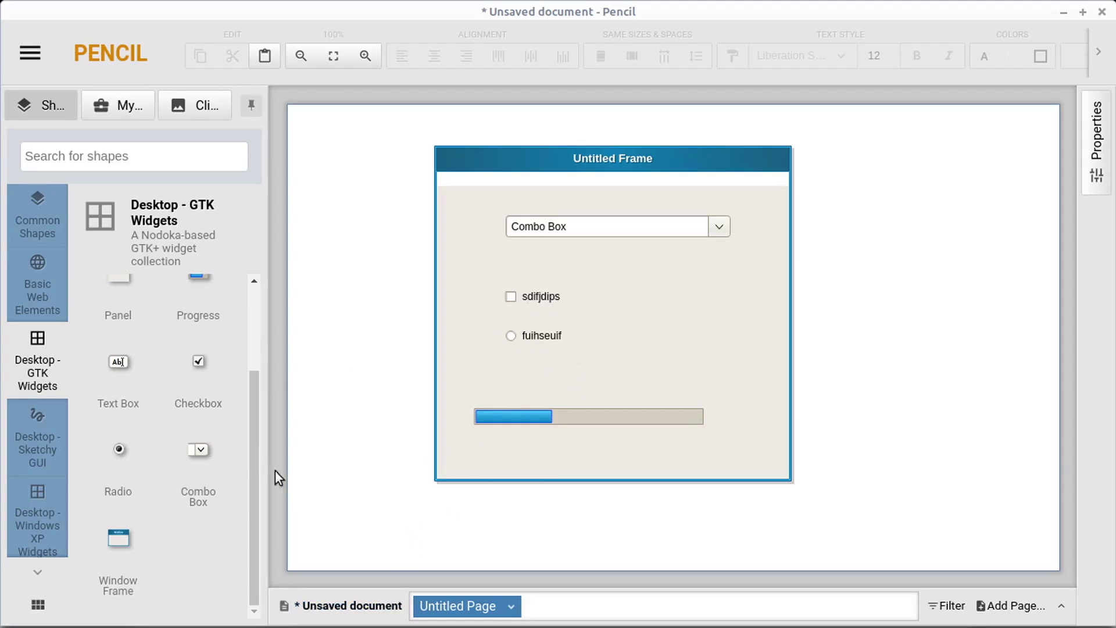
Add a Button beside the radio button in the frame and link it to page '2nd'.
drag(256, 464, 663, 338)
right_click(681, 341)
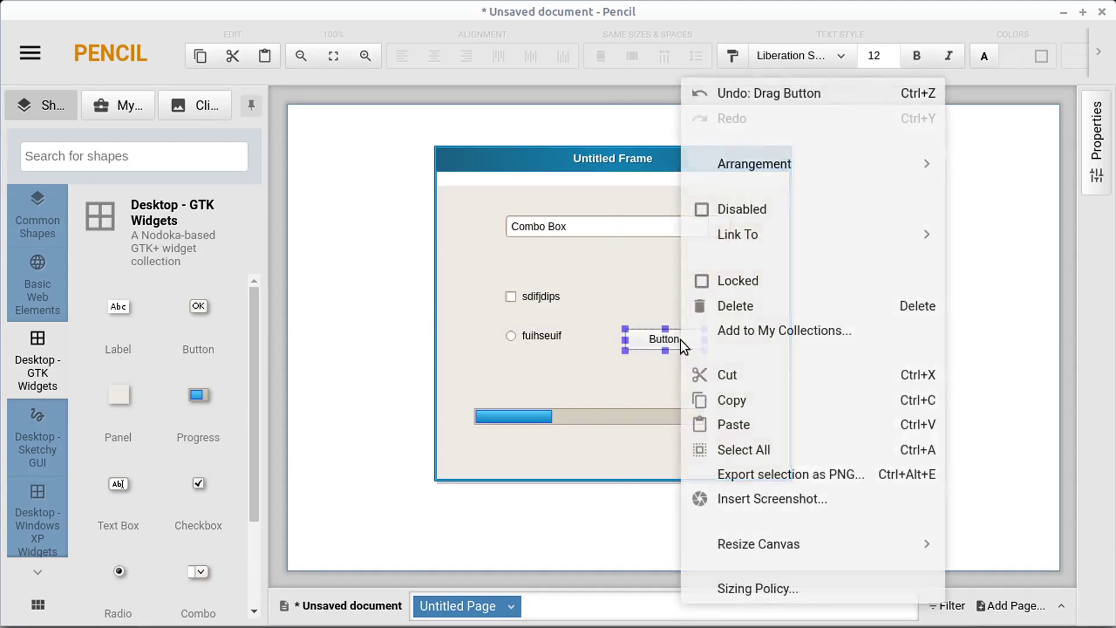
mouse_move(738, 228)
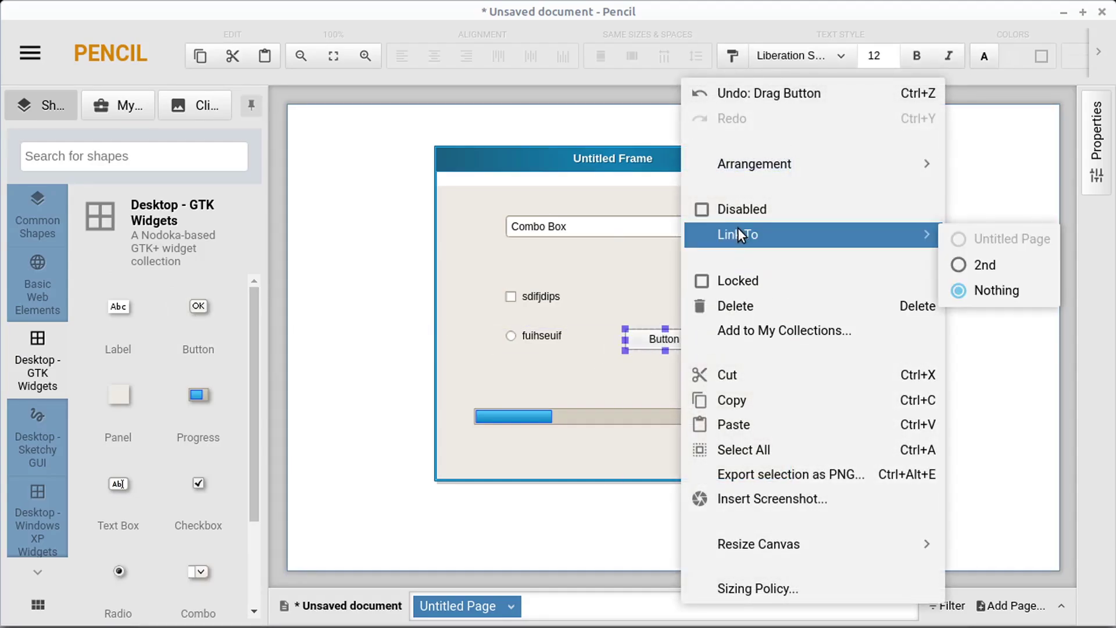
click(966, 266)
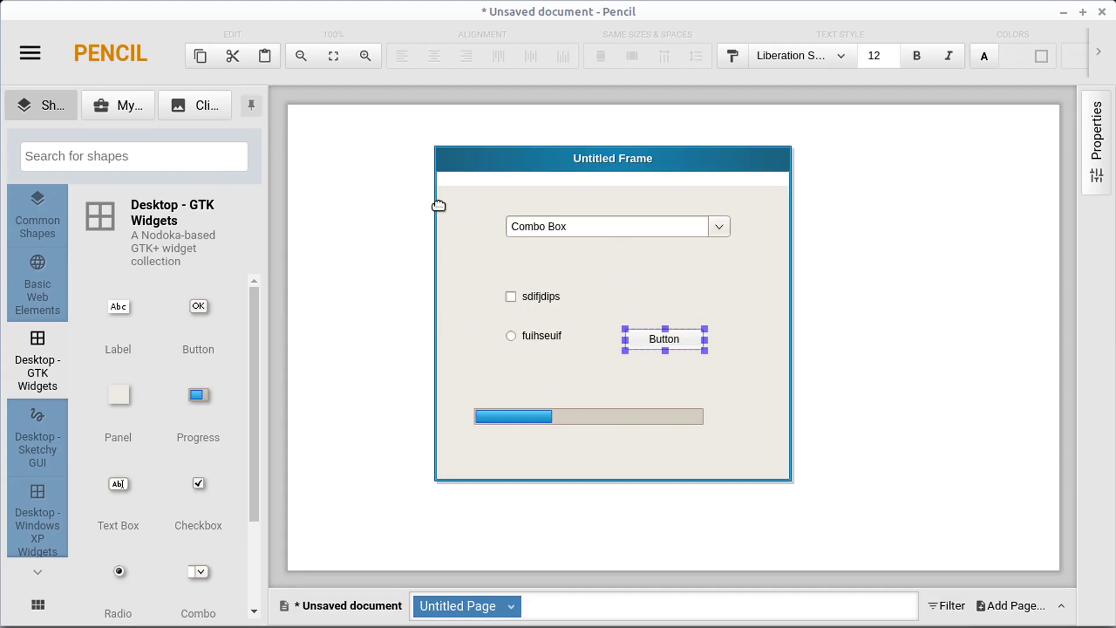
click(30, 53)
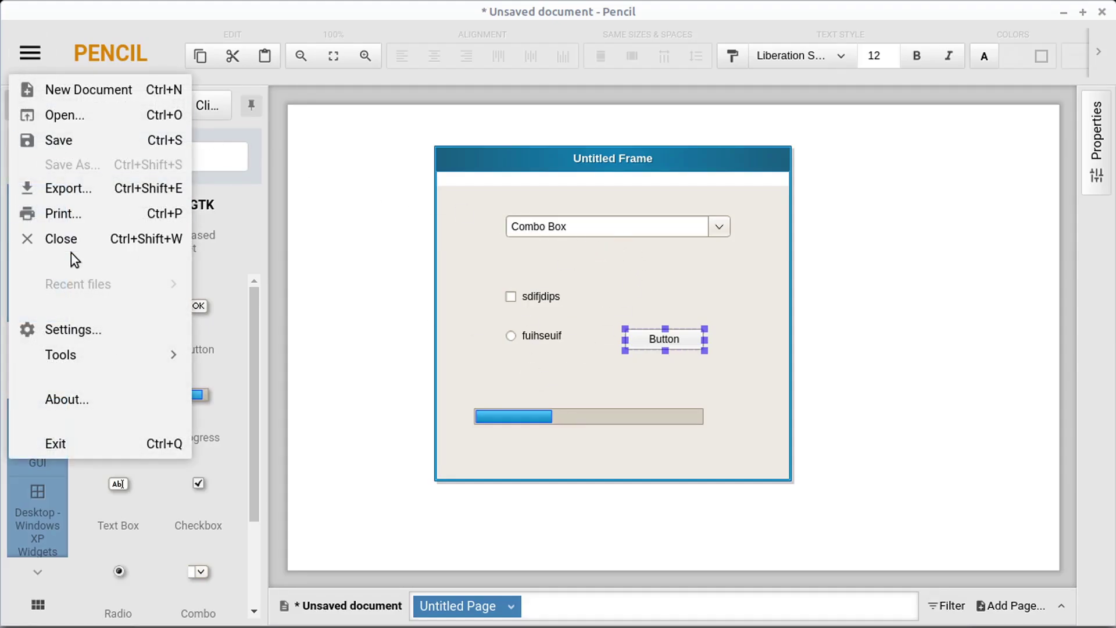
Export the document with output type Single web page, saving index.html to the Desktop.
click(78, 192)
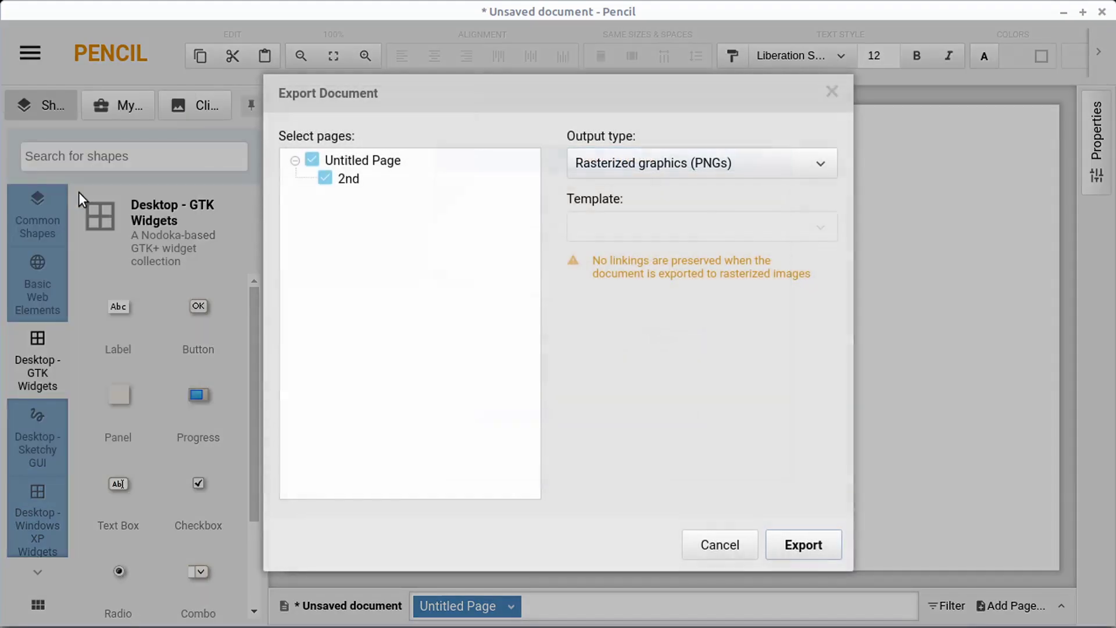
click(627, 169)
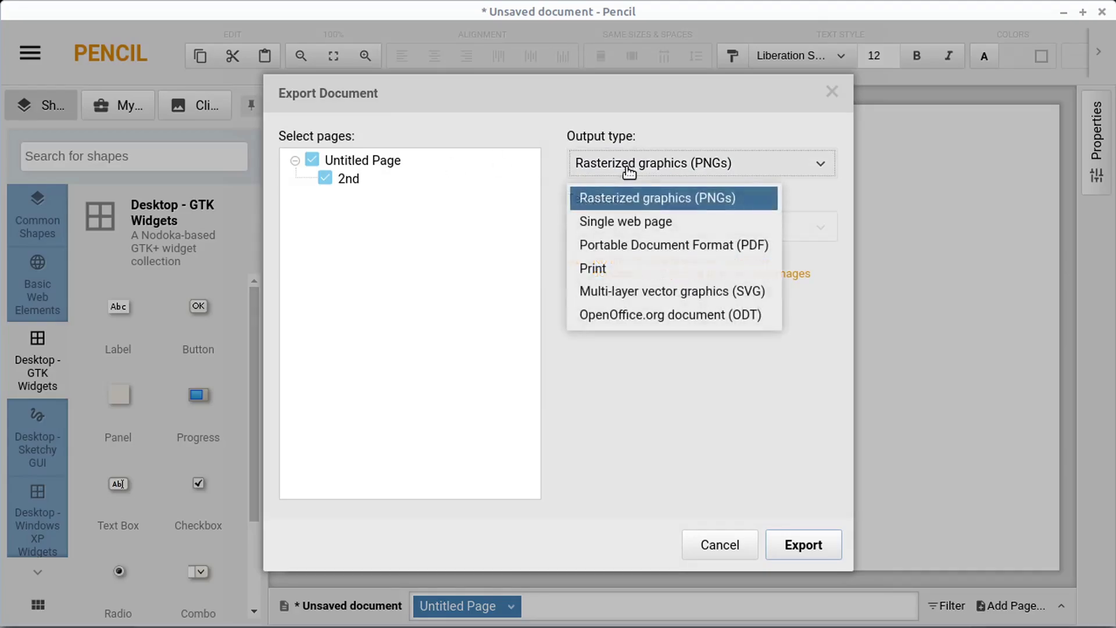
click(611, 222)
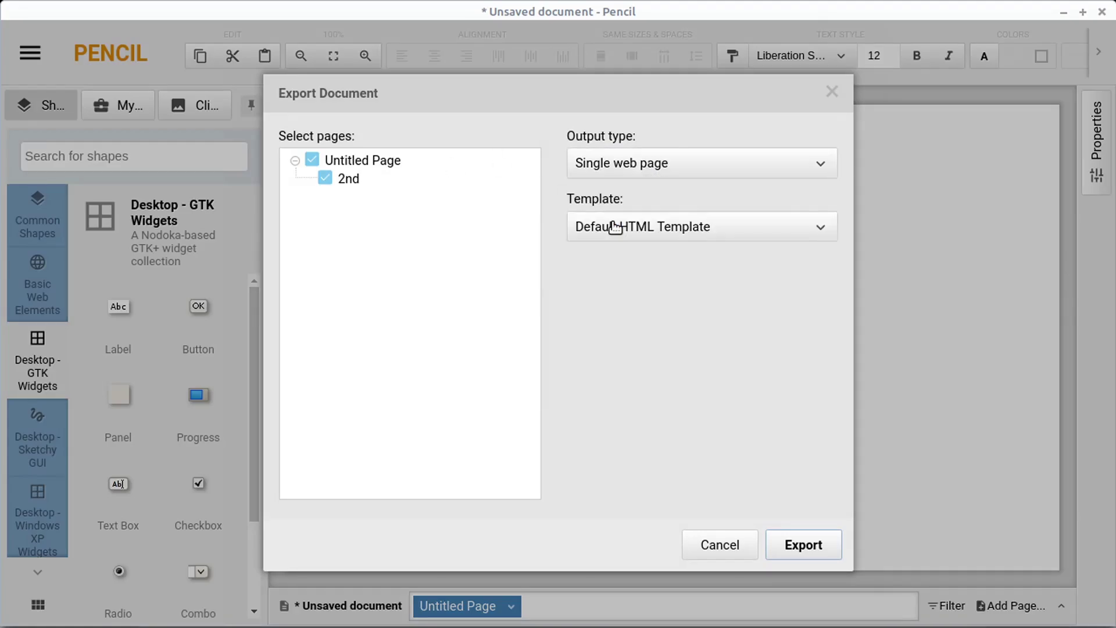
click(797, 551)
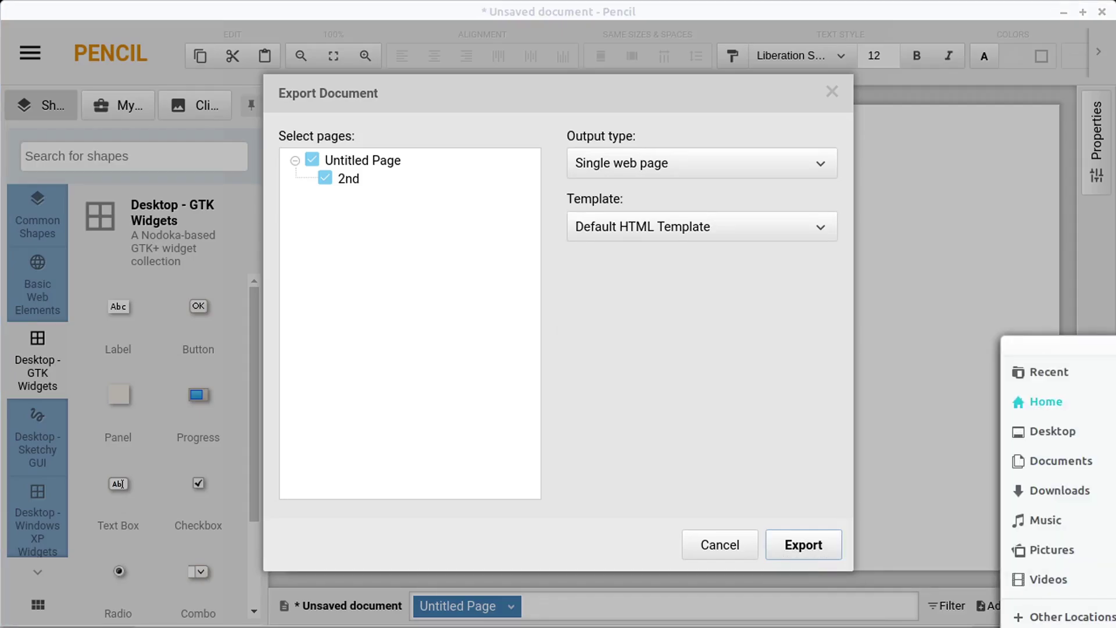
click(1040, 433)
key(Return)
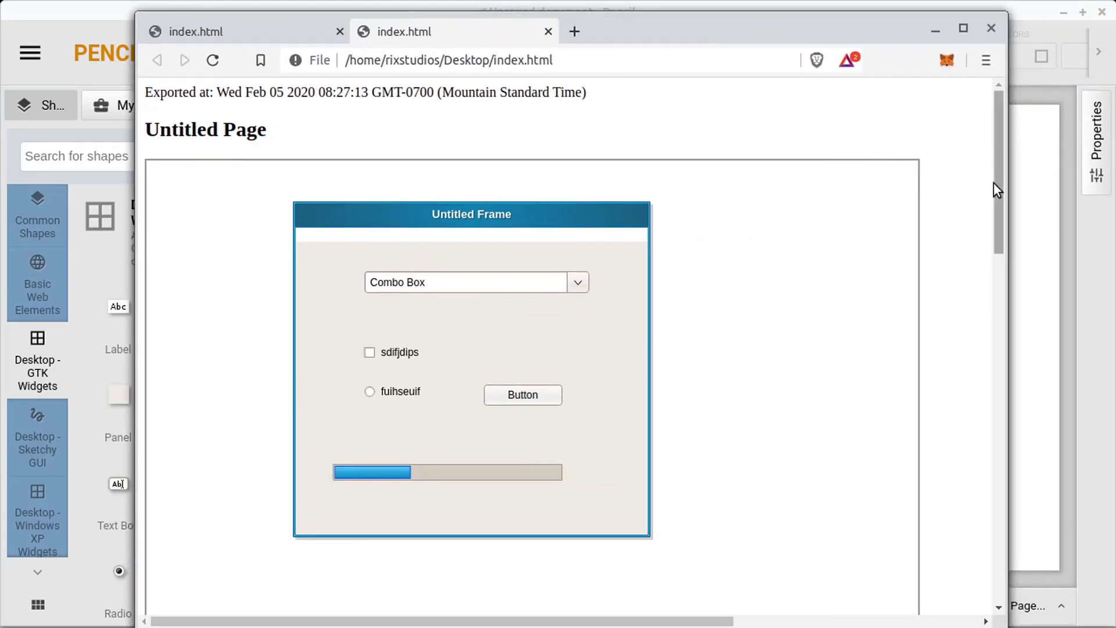
In the exported index.html, confirm the Button jumps to #2nd_page, then minimize Brave.
drag(998, 184, 996, 215)
click(532, 321)
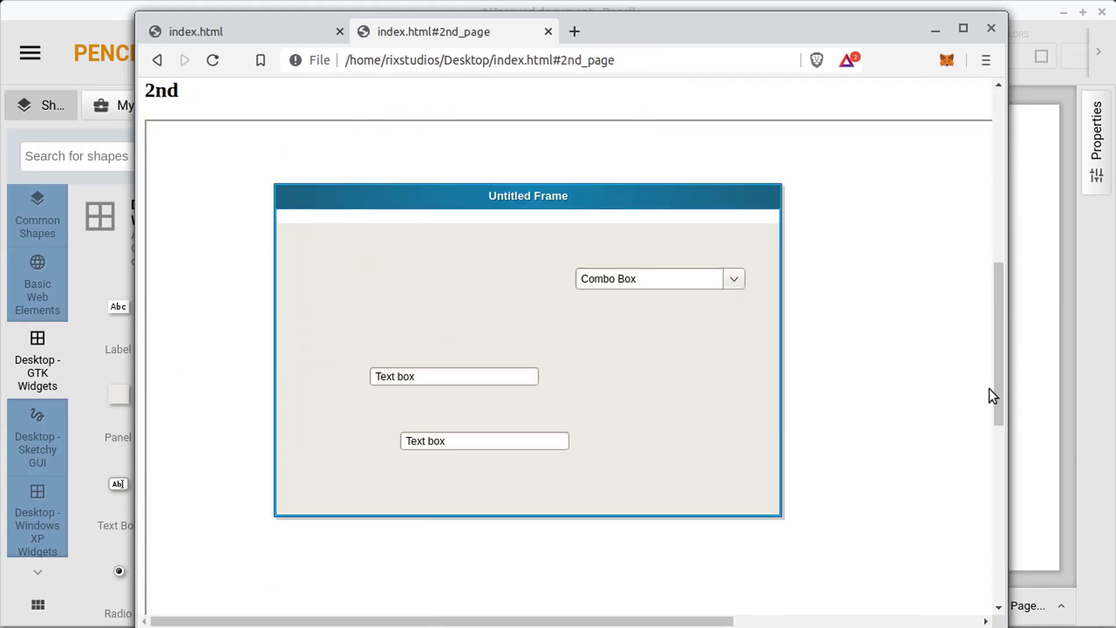
drag(990, 400, 914, 246)
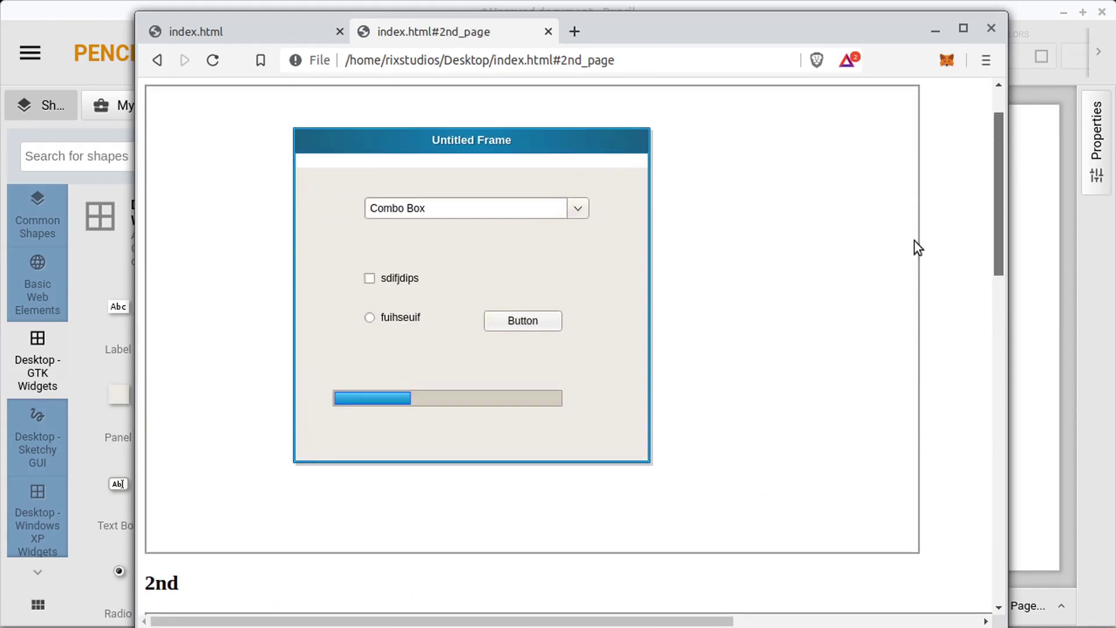
click(532, 328)
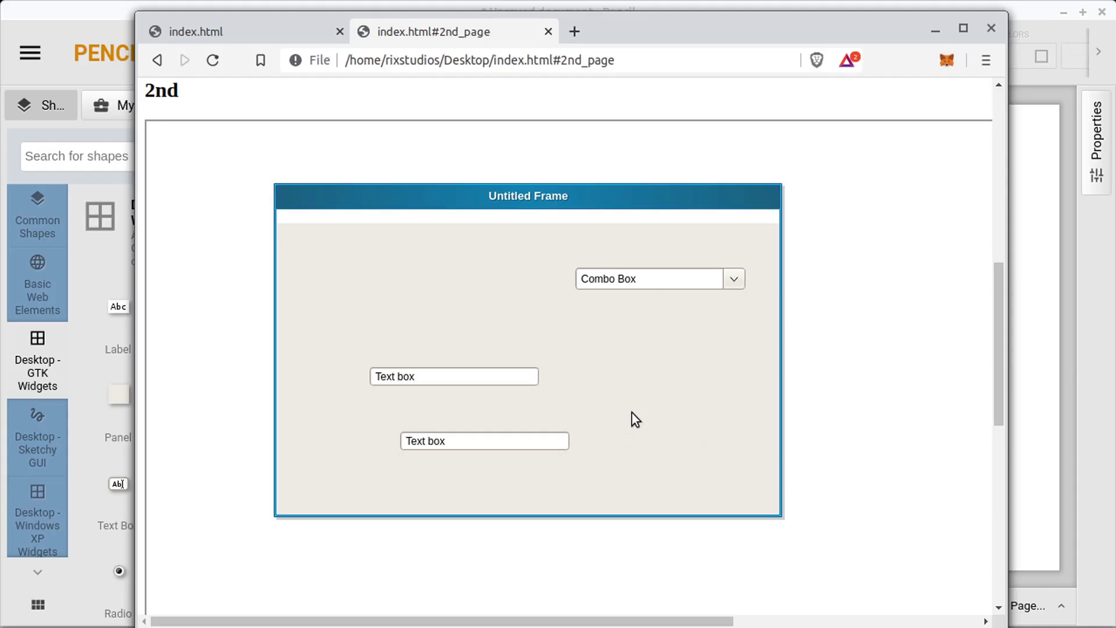
drag(999, 396, 1042, 263)
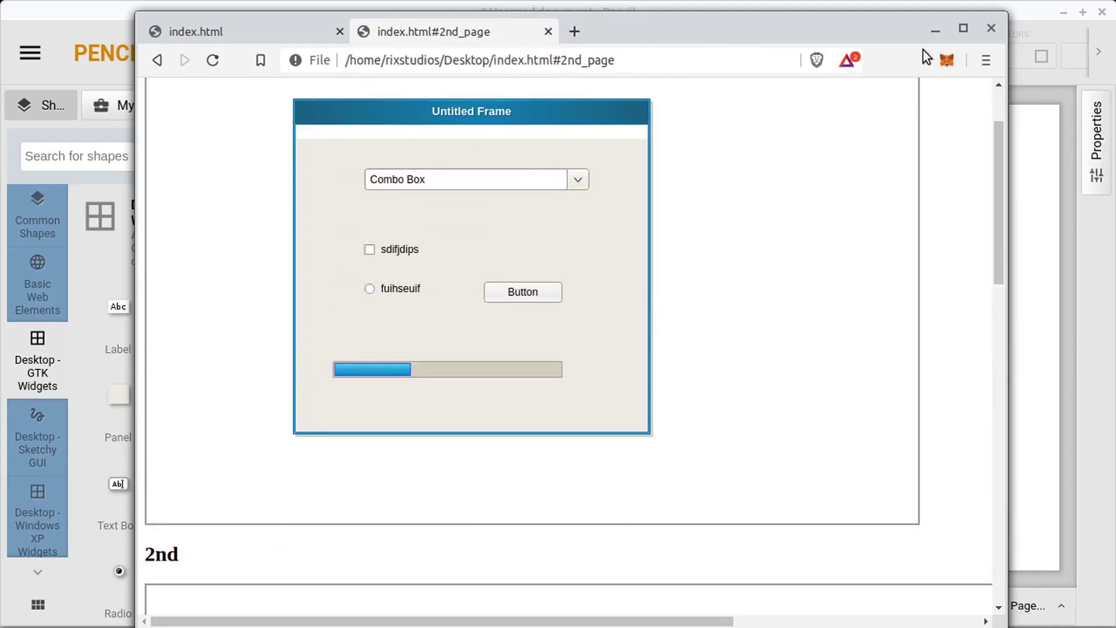
click(934, 30)
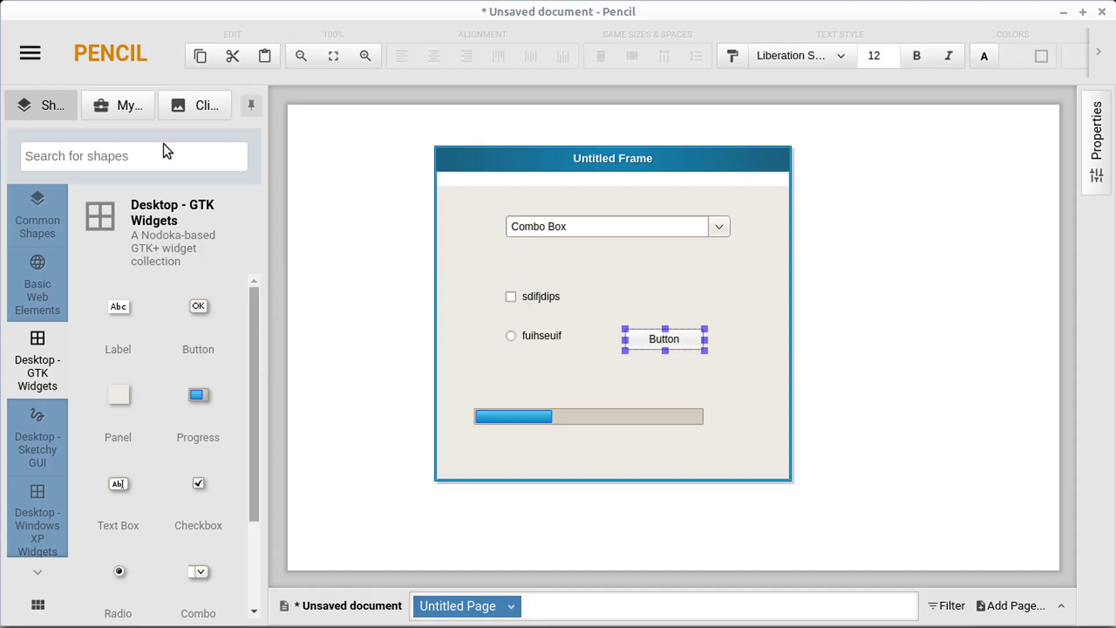
Start a new document, discarding the unsaved iPhone mockup.
click(35, 54)
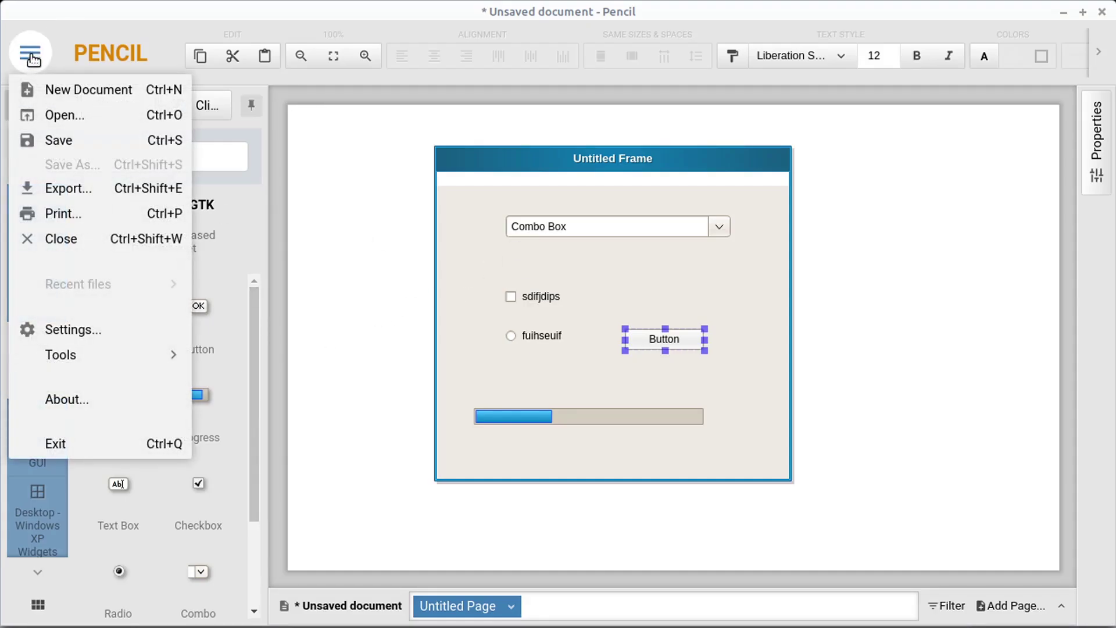
click(55, 89)
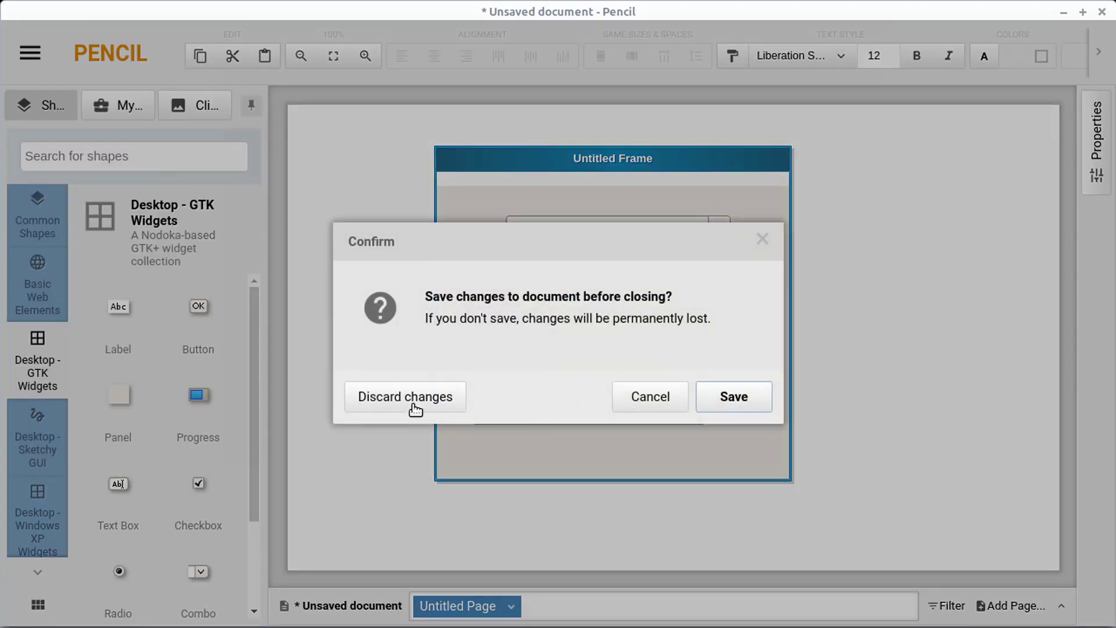
click(416, 406)
Place a resized Windows XP Window Frame holding a Table and a Tab Panel.
scroll(252, 407, down, 3)
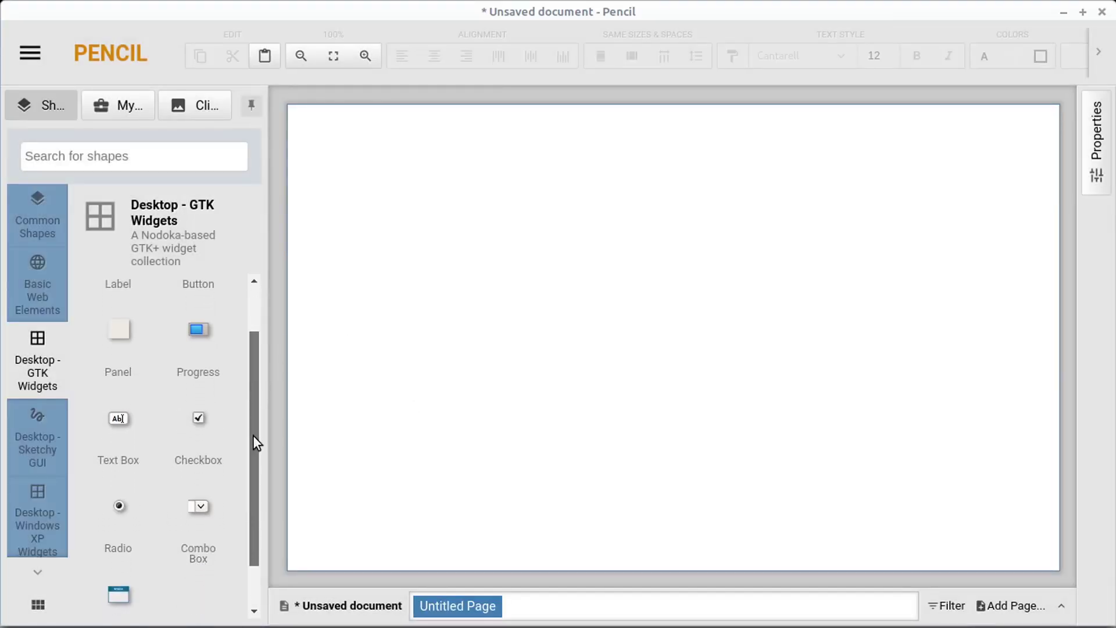
click(40, 529)
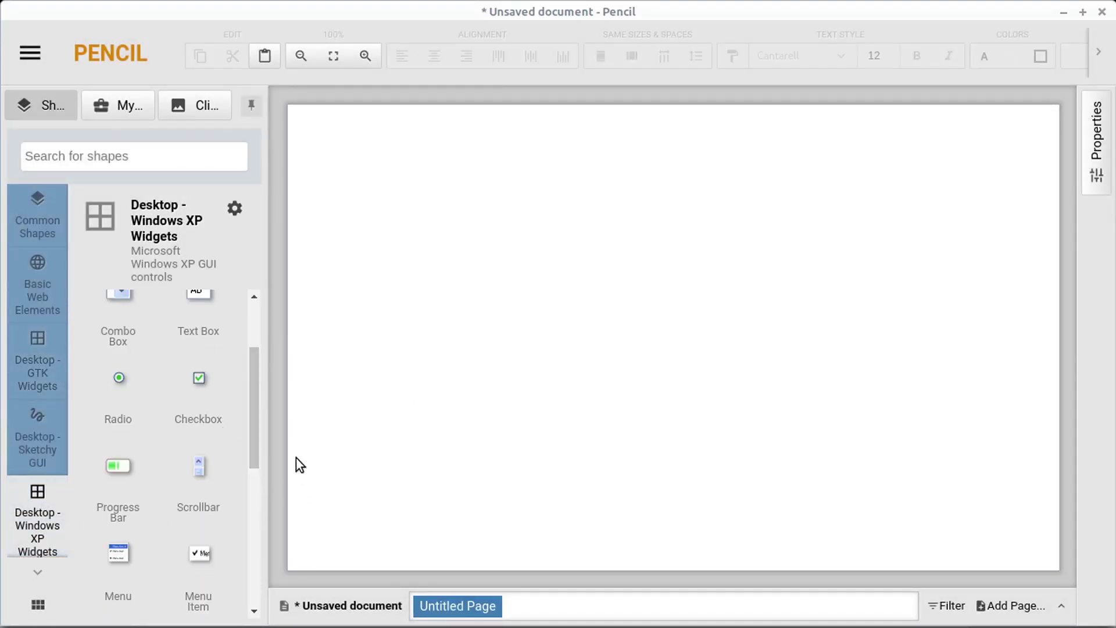
scroll(245, 489, down, 5)
drag(152, 561, 718, 244)
drag(866, 327, 906, 455)
drag(118, 449, 748, 304)
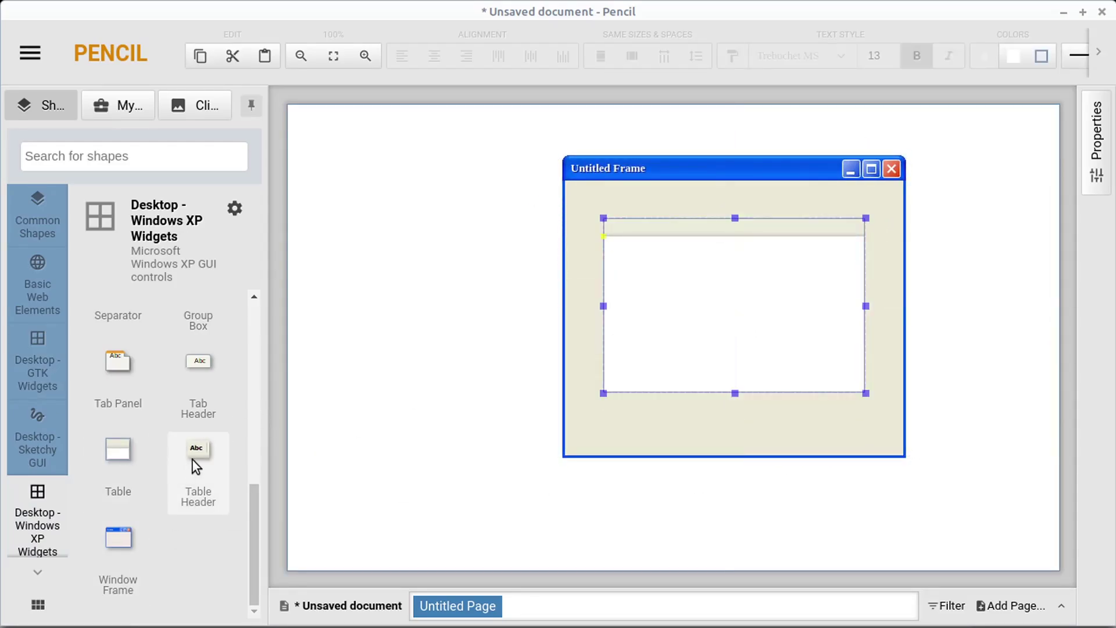
drag(196, 466, 717, 332)
drag(127, 369, 731, 325)
click(395, 409)
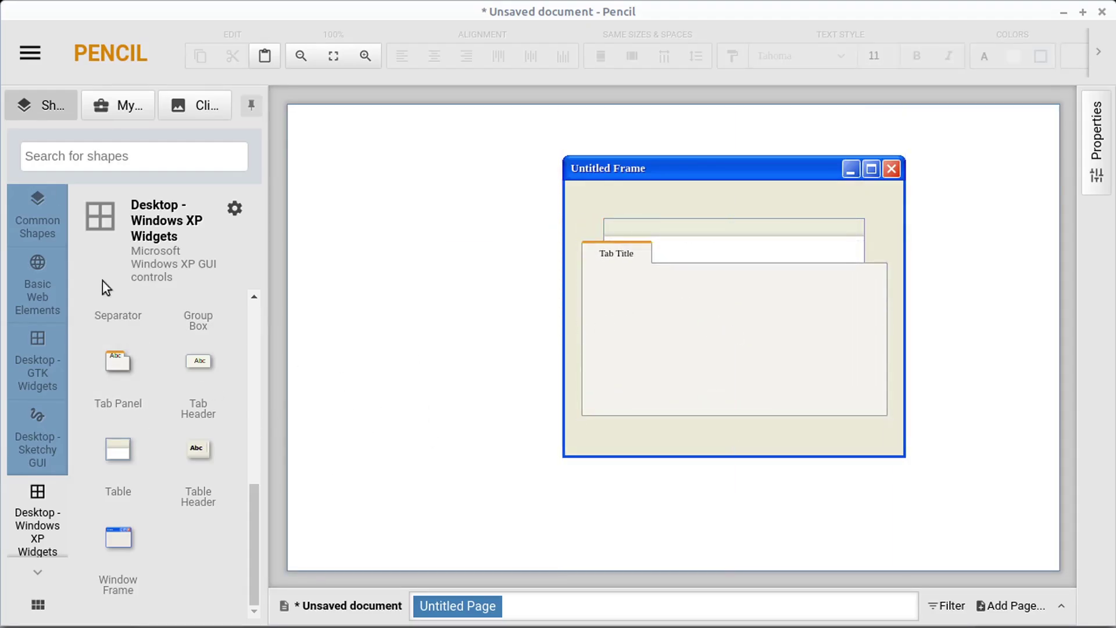
Start another new document, discarding the Windows XP sketch.
click(30, 53)
click(53, 89)
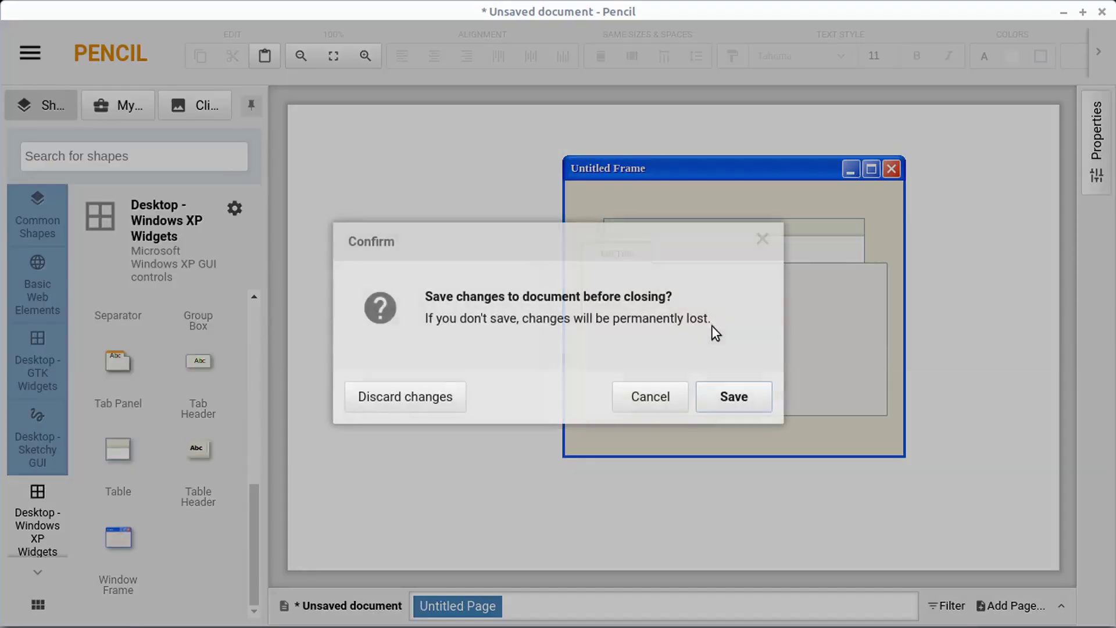
click(407, 397)
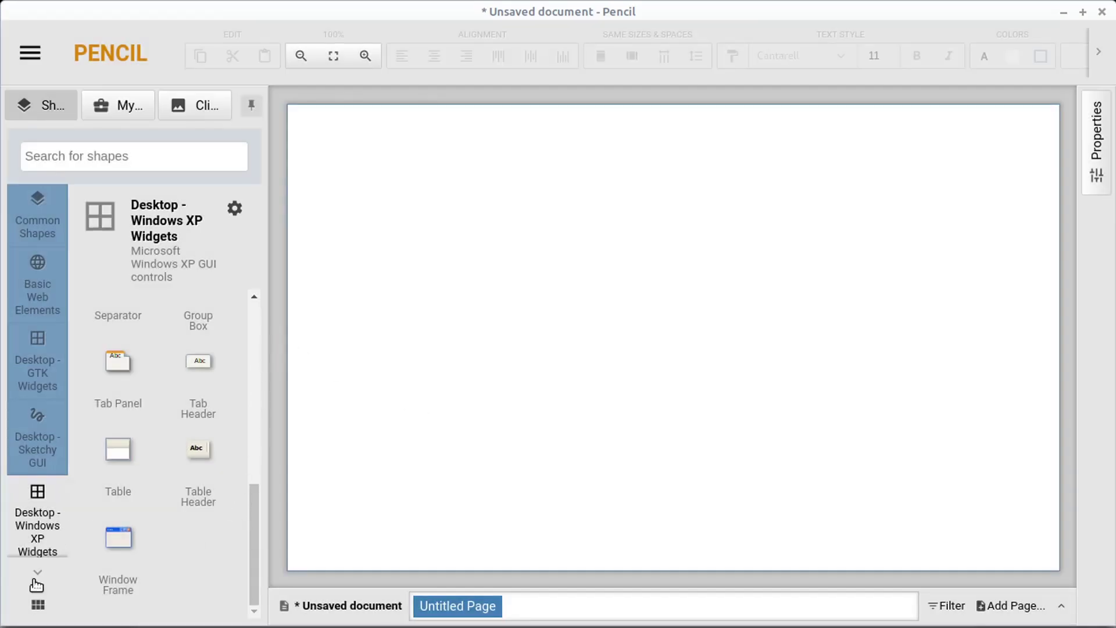
scroll(45, 472, down, 5)
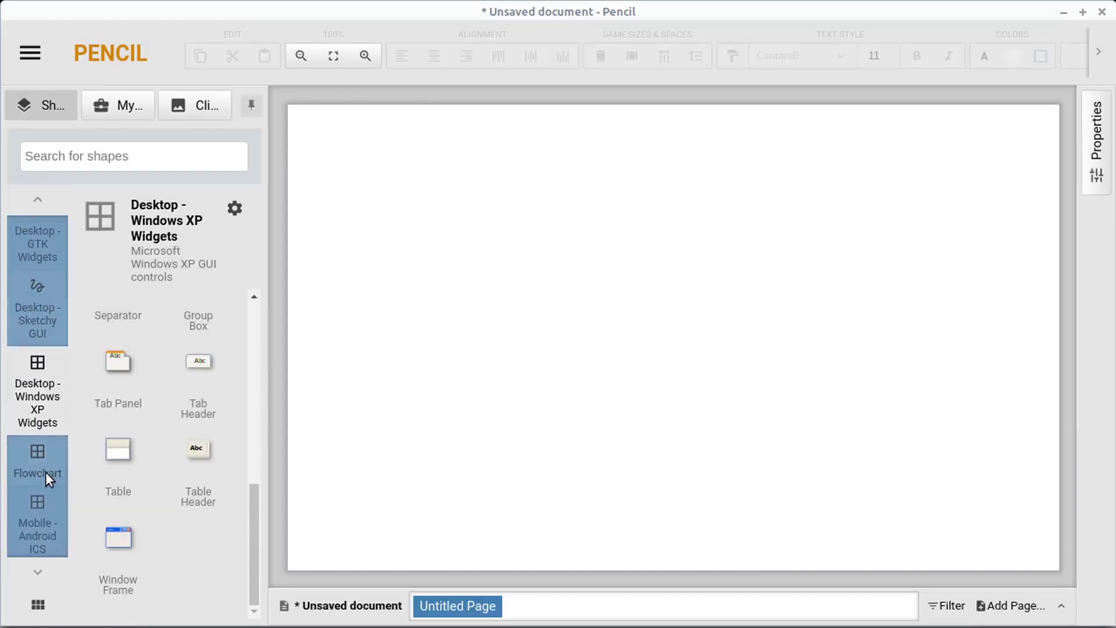
click(48, 269)
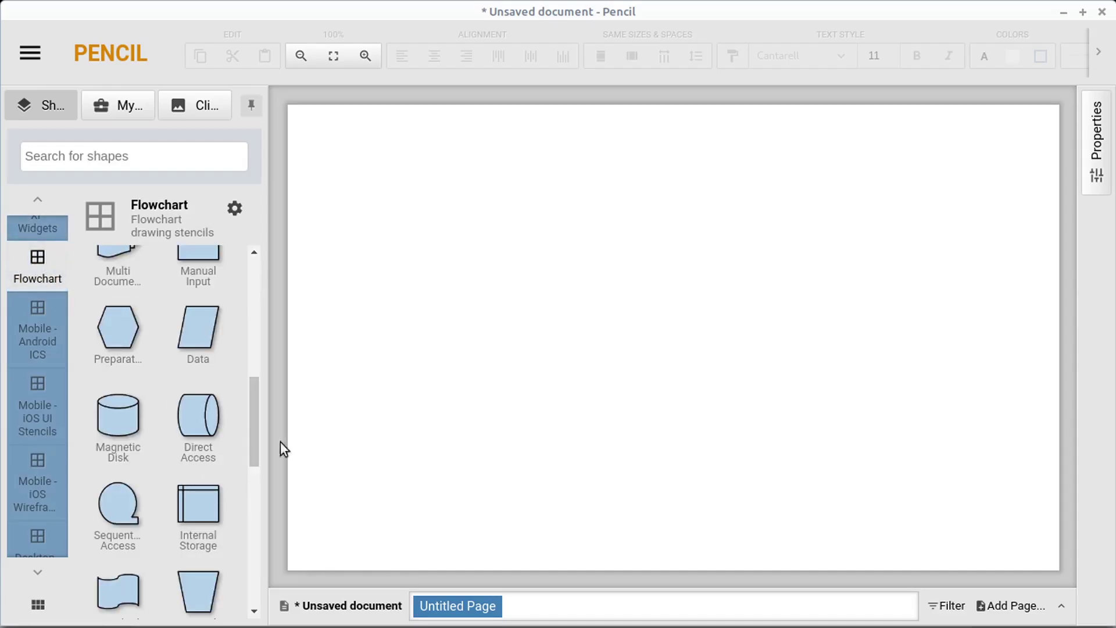
scroll(232, 541, down, 5)
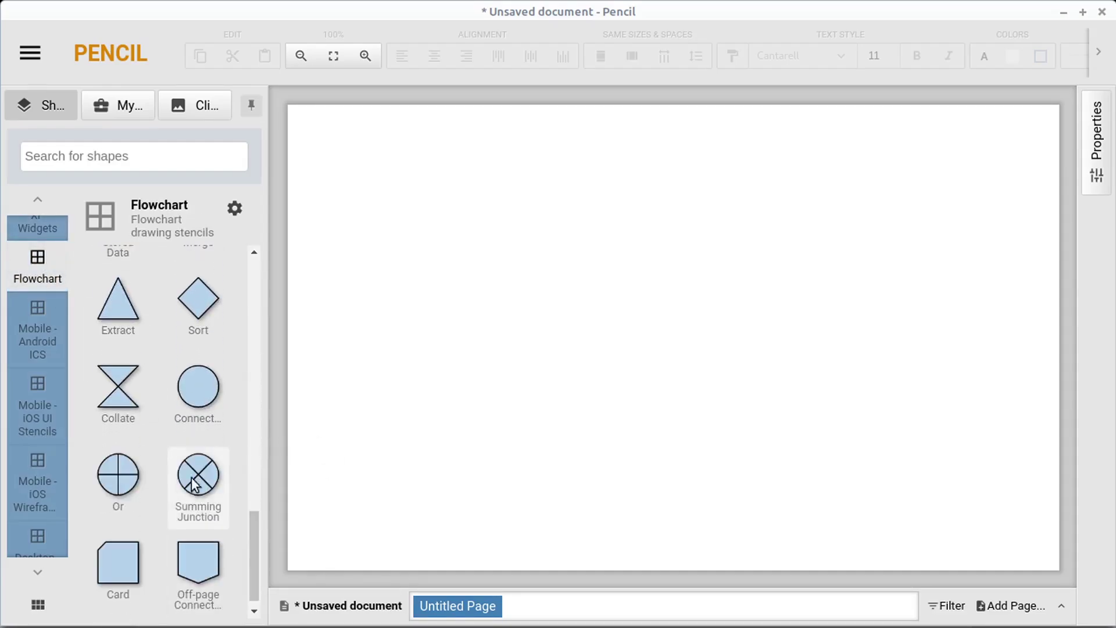
Drag the iPhone stencil from Mobile - iOS UI Stencils onto the page, positioned with its top visible.
click(16, 363)
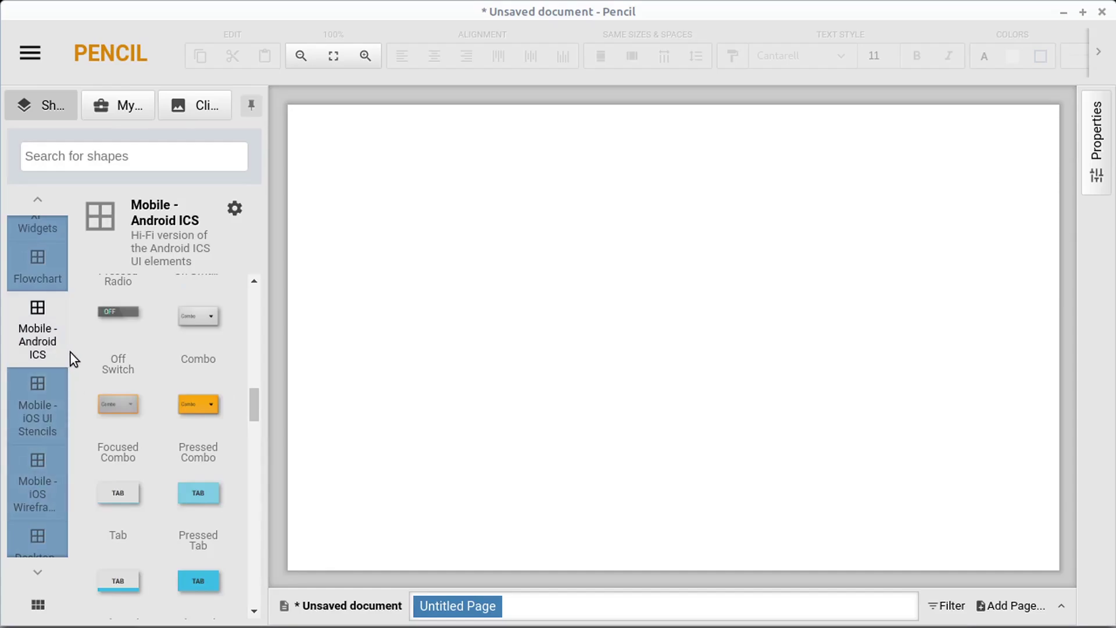
click(24, 424)
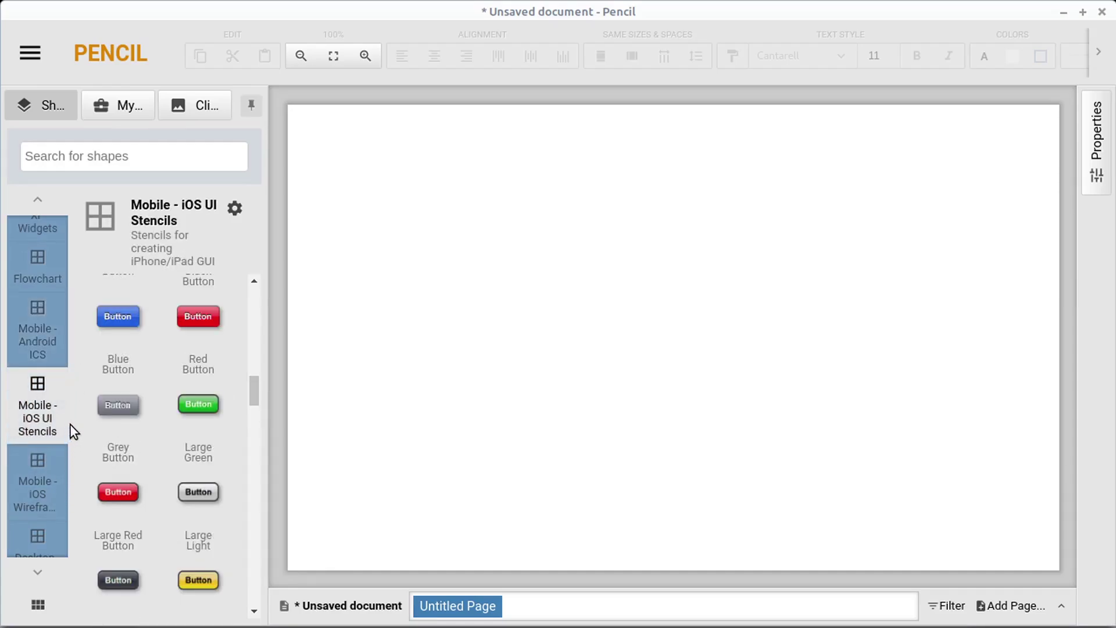
drag(253, 395, 590, 375)
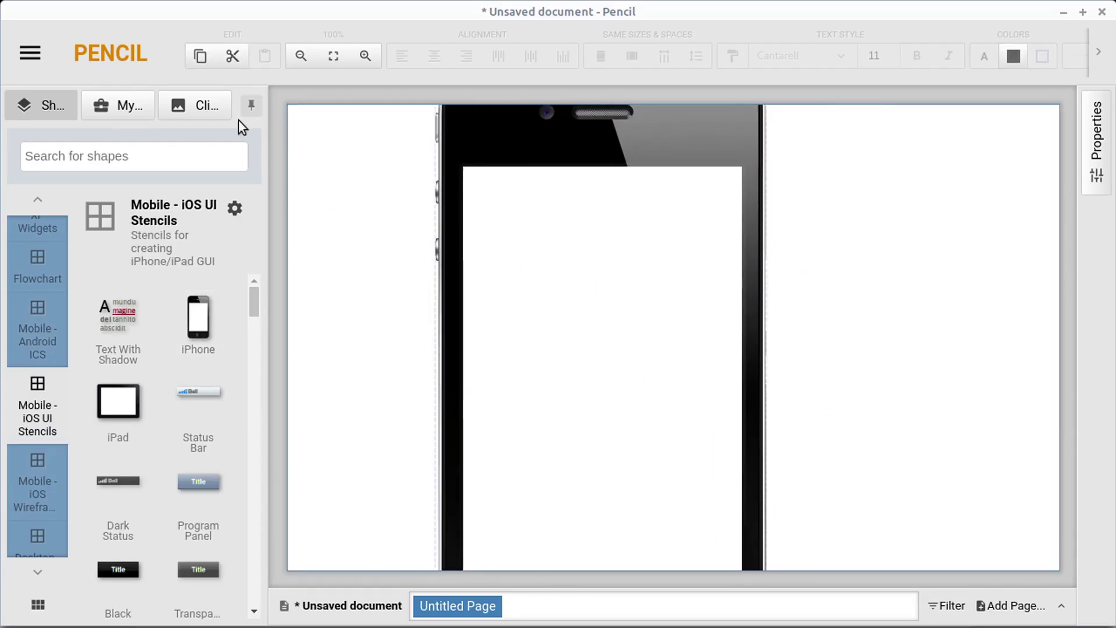
drag(548, 296, 611, 370)
click(308, 58)
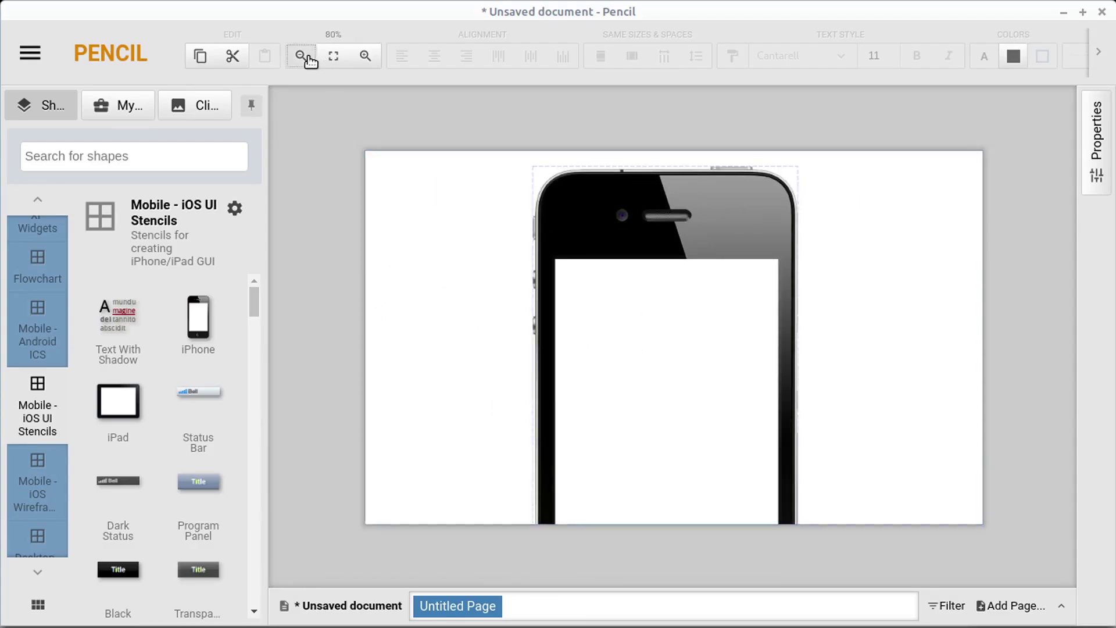
click(308, 58)
click(308, 58)
click(308, 58)
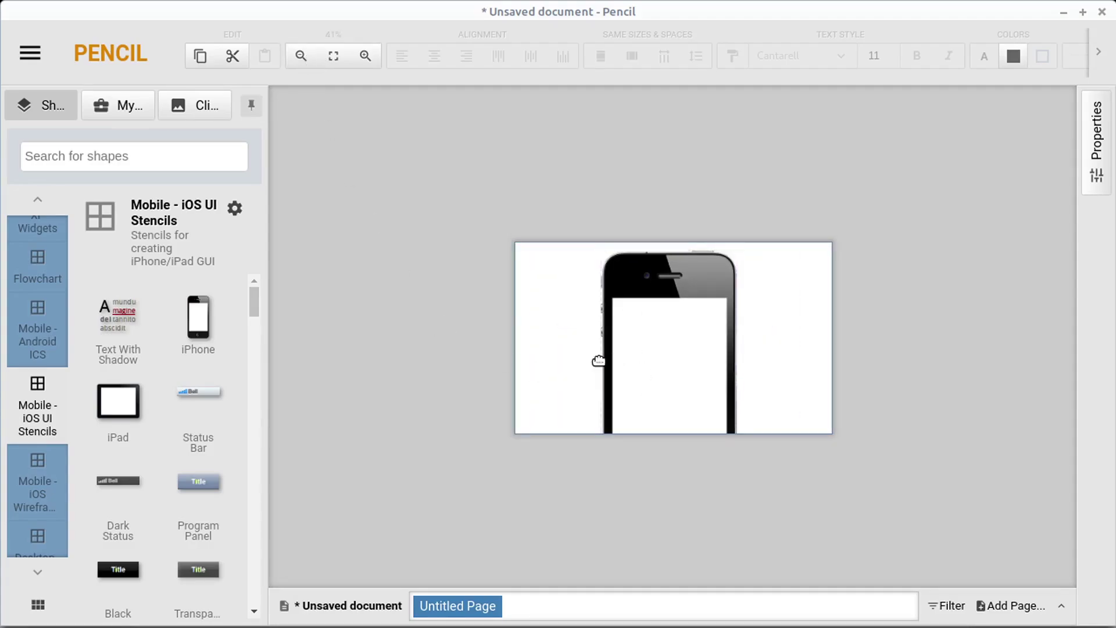
click(543, 373)
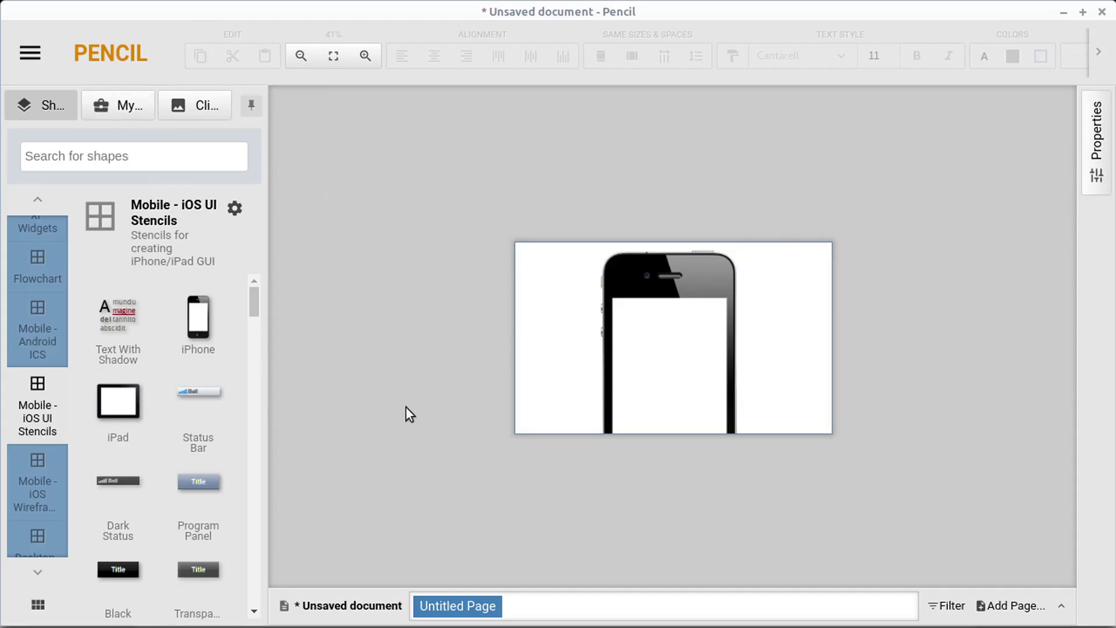
Place a fresh iPhone frame on the page and shrink the page to fit it.
key(ctrl+0)
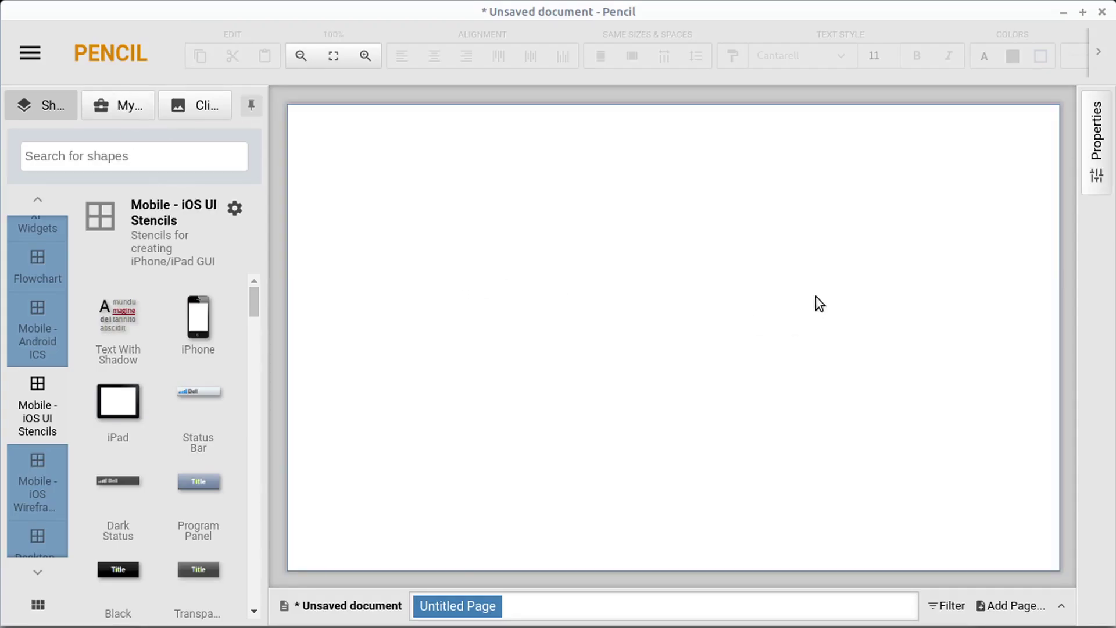
right_click(815, 297)
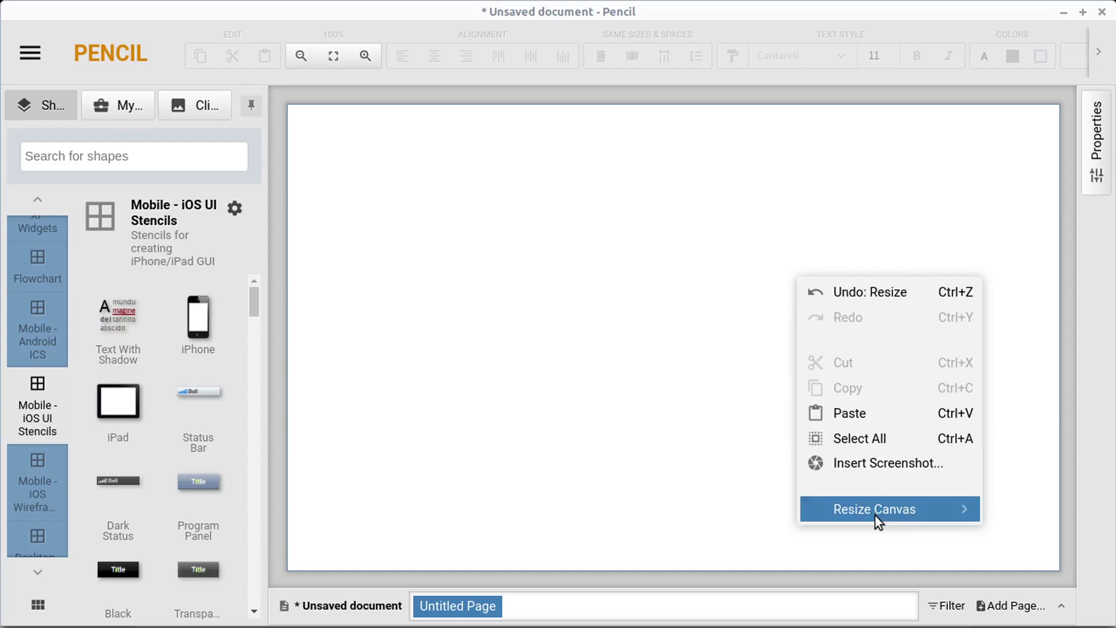
mouse_move(874, 512)
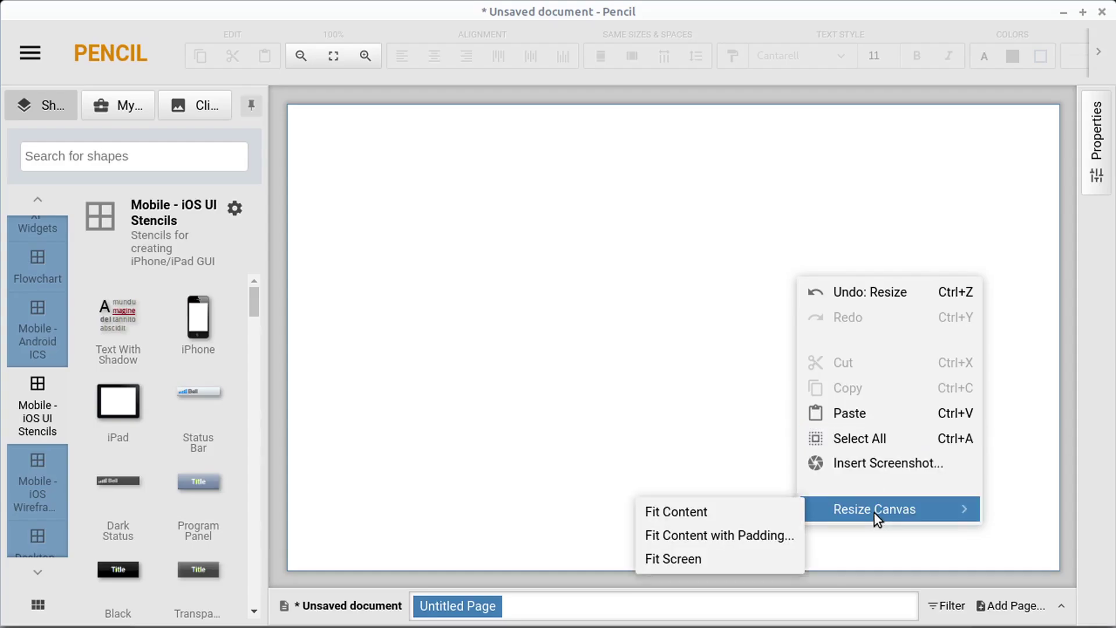
click(549, 316)
drag(198, 320, 656, 465)
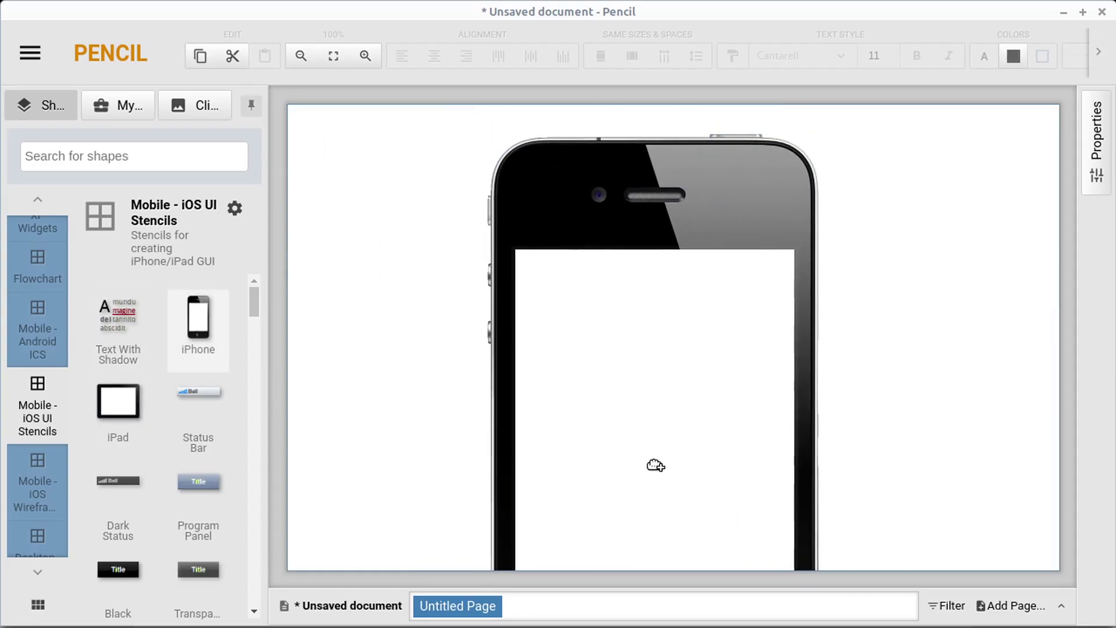
right_click(951, 317)
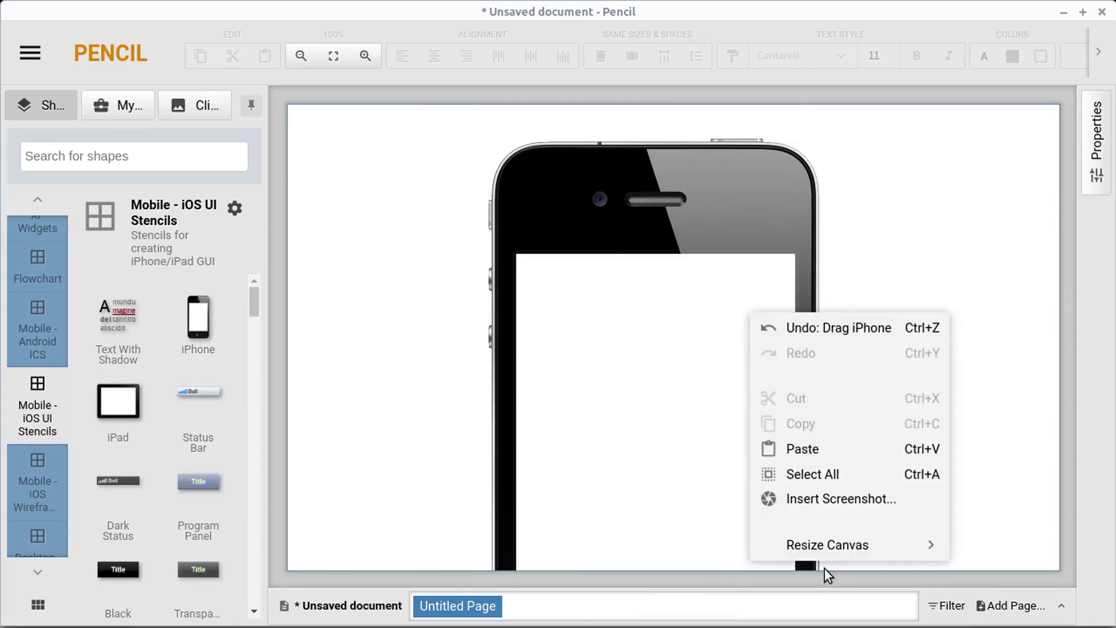
mouse_move(826, 546)
click(628, 547)
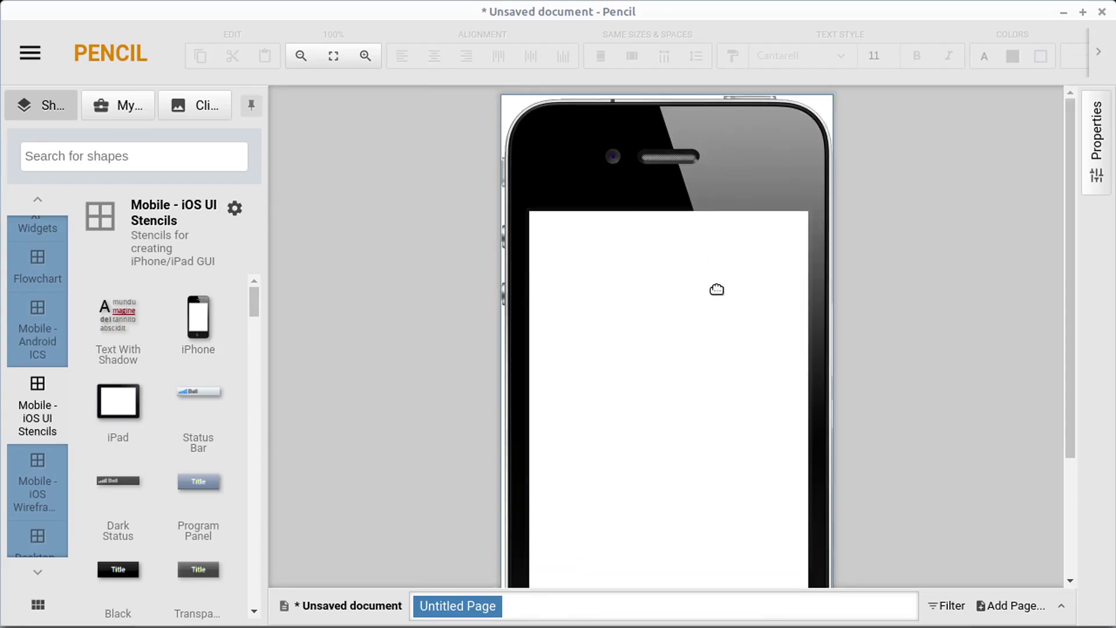
drag(1073, 262, 1041, 249)
Refit the page around the iPhone using Fit Content with Padding of 20.
right_click(808, 105)
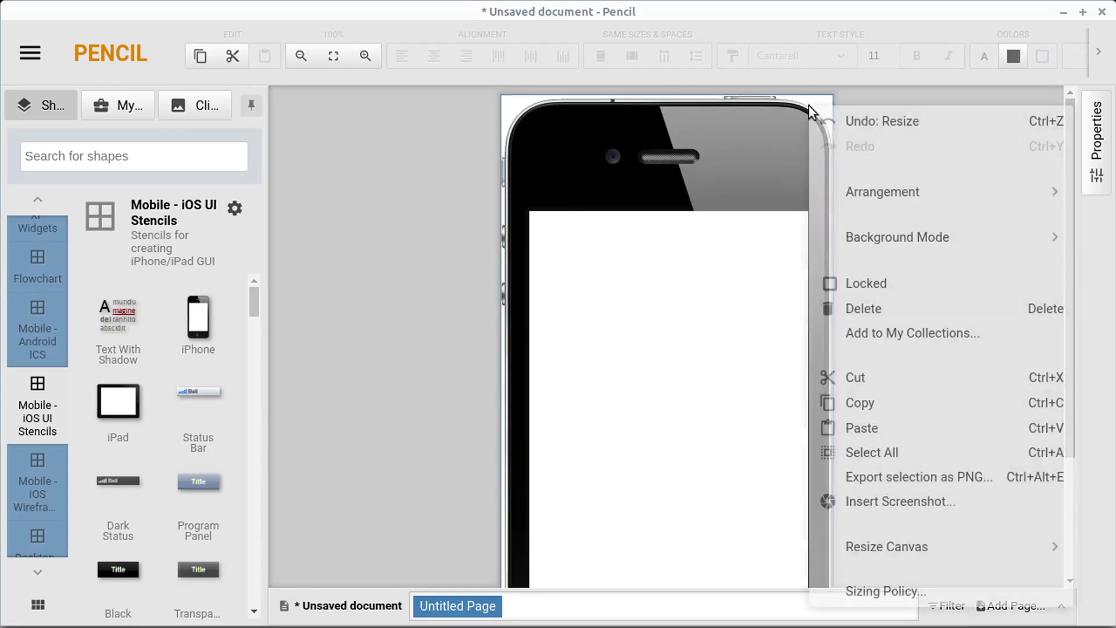
mouse_move(875, 547)
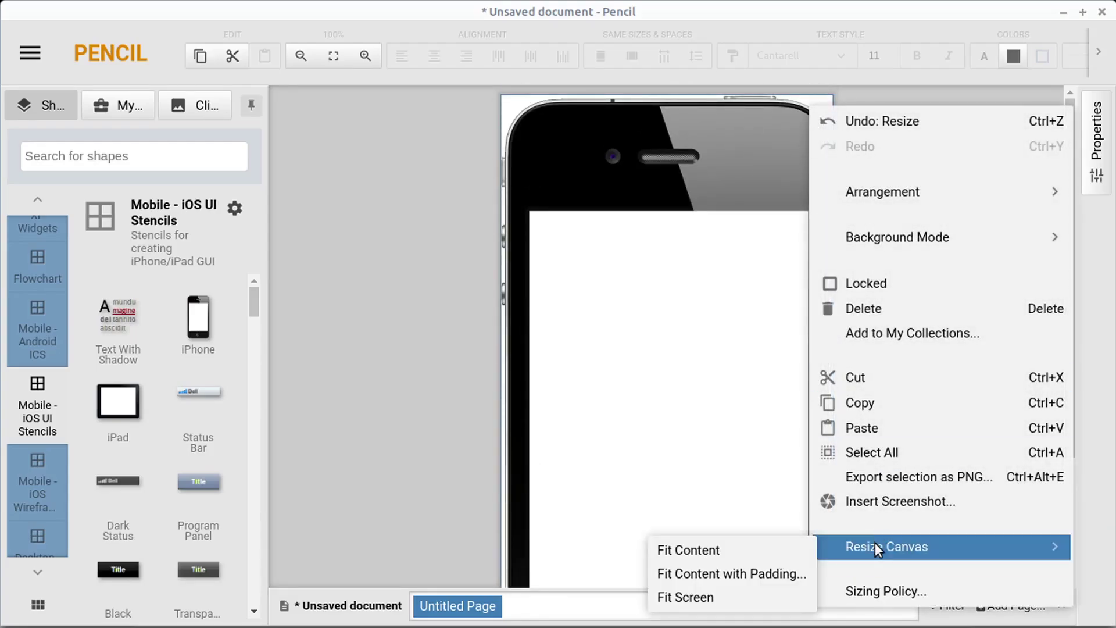
click(717, 574)
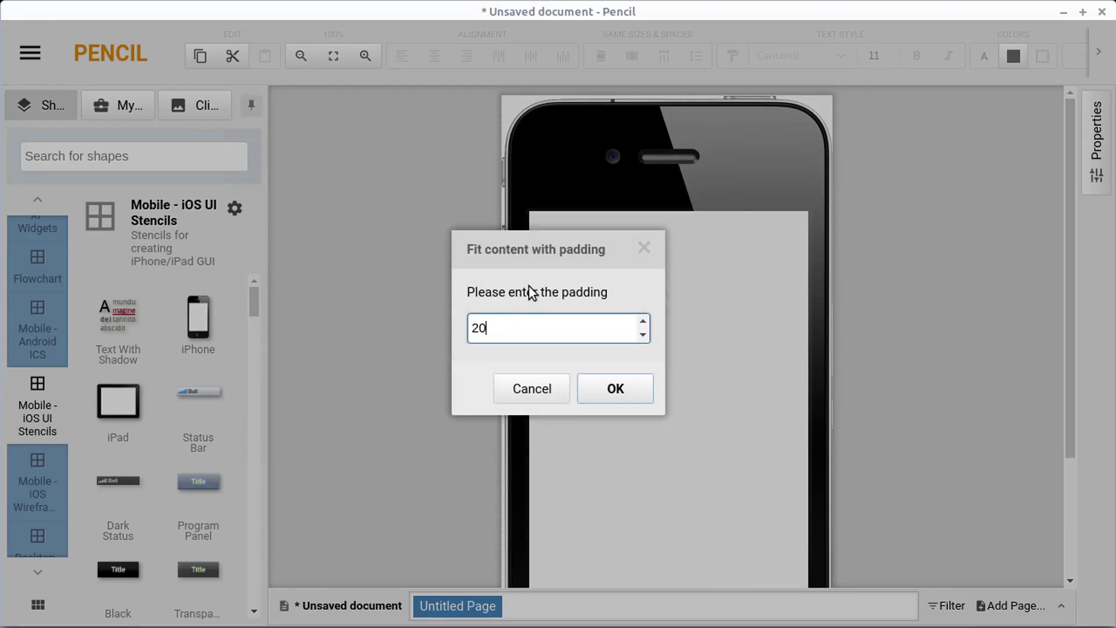
click(590, 399)
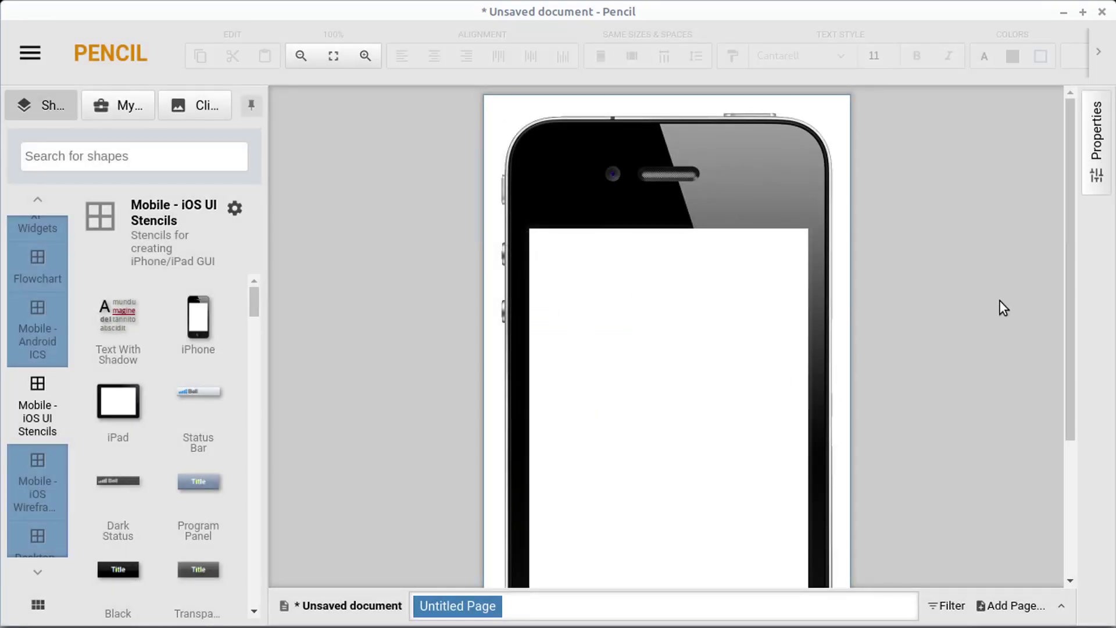
scroll(936, 351, down, 3)
scroll(893, 369, up, 1)
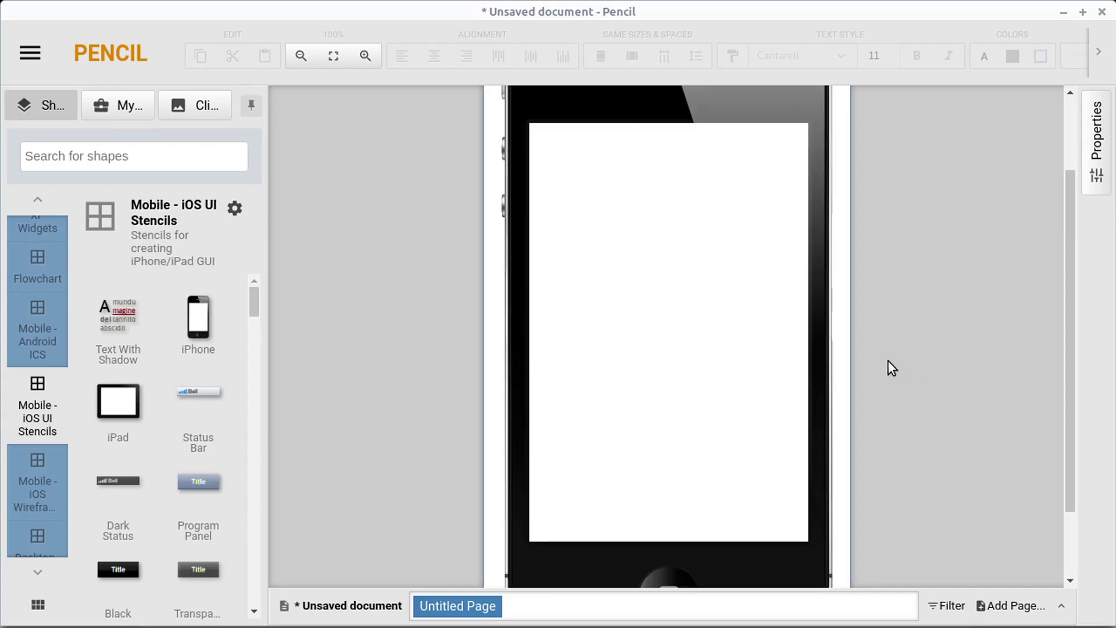
click(301, 56)
click(301, 55)
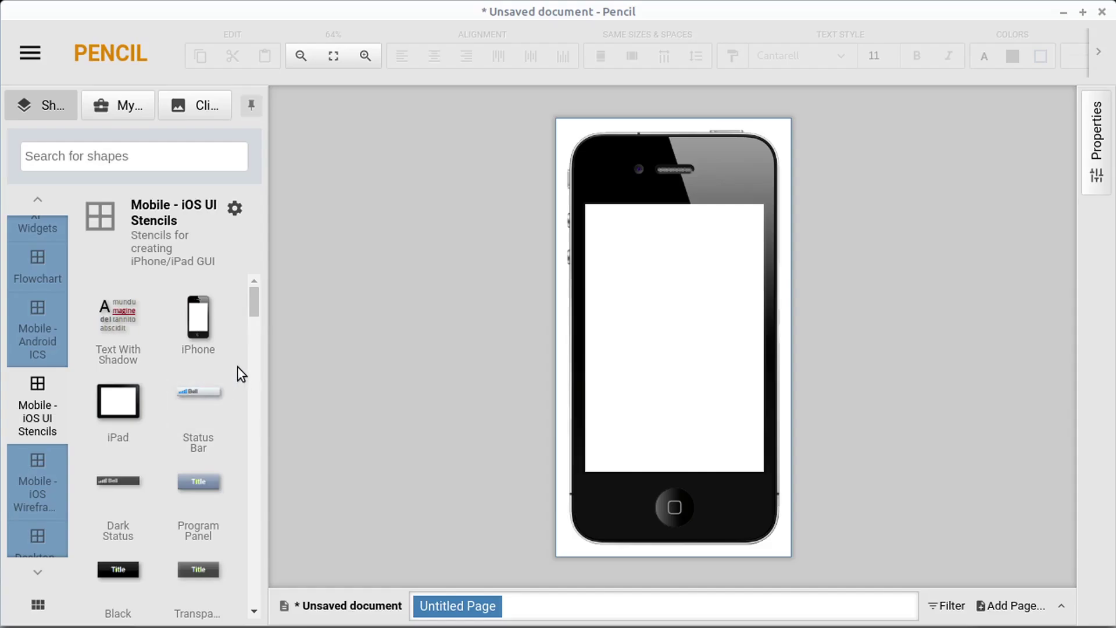
Add a status bar, title bar, grey and narrowed yellow buttons, ON/OFF switches and a symbol keyboard.
drag(210, 385, 676, 213)
drag(257, 299, 673, 463)
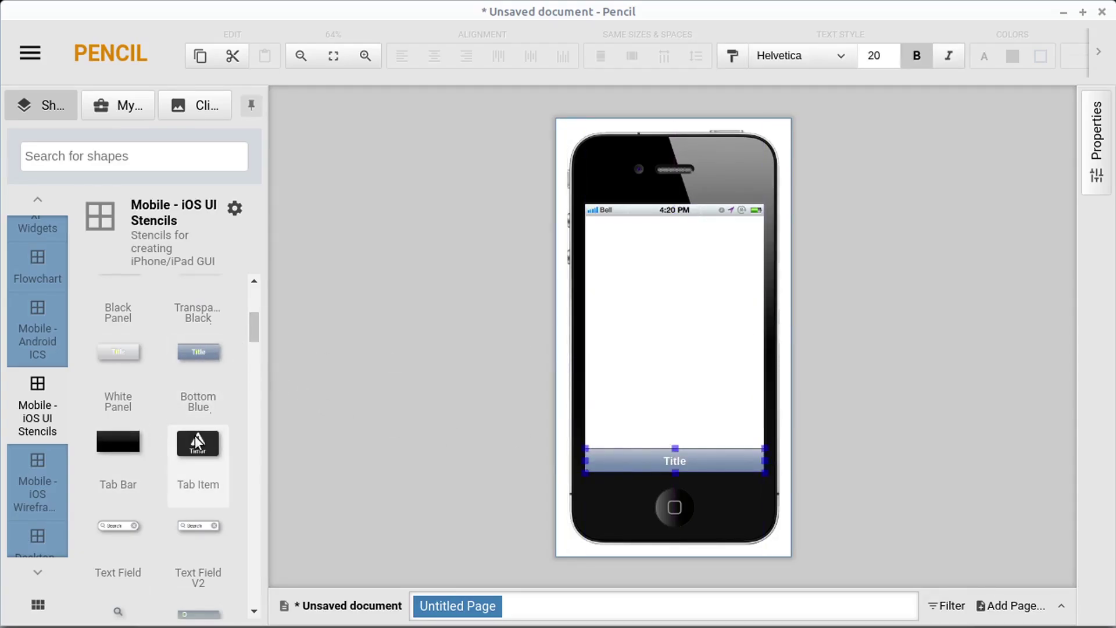
drag(252, 327, 678, 386)
drag(198, 503, 676, 351)
drag(753, 350, 681, 352)
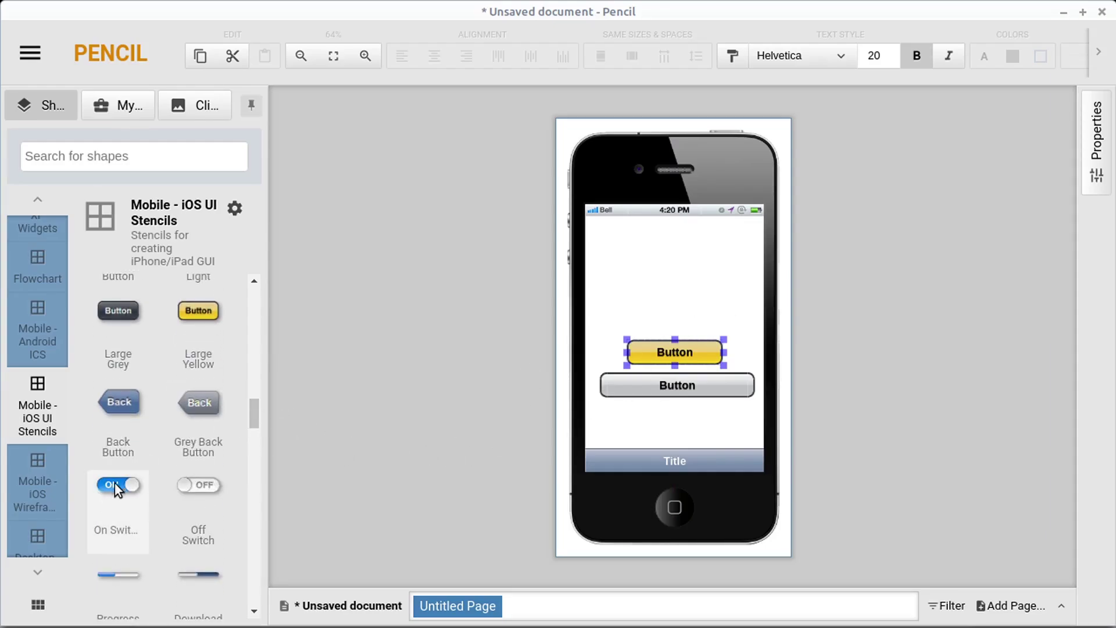
drag(113, 482, 643, 267)
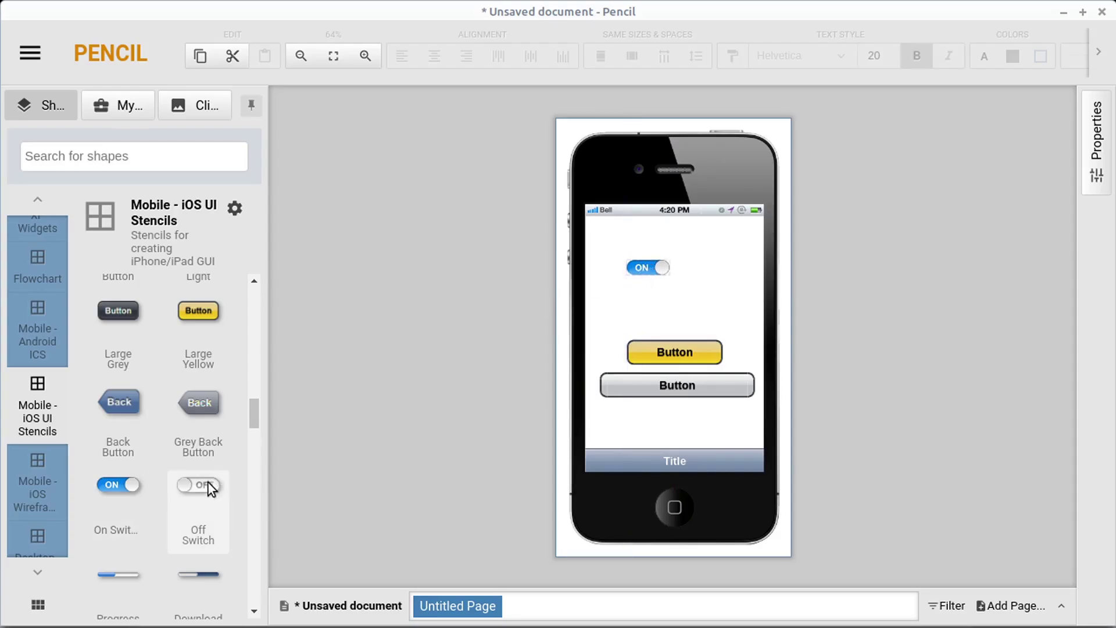
drag(209, 486, 647, 291)
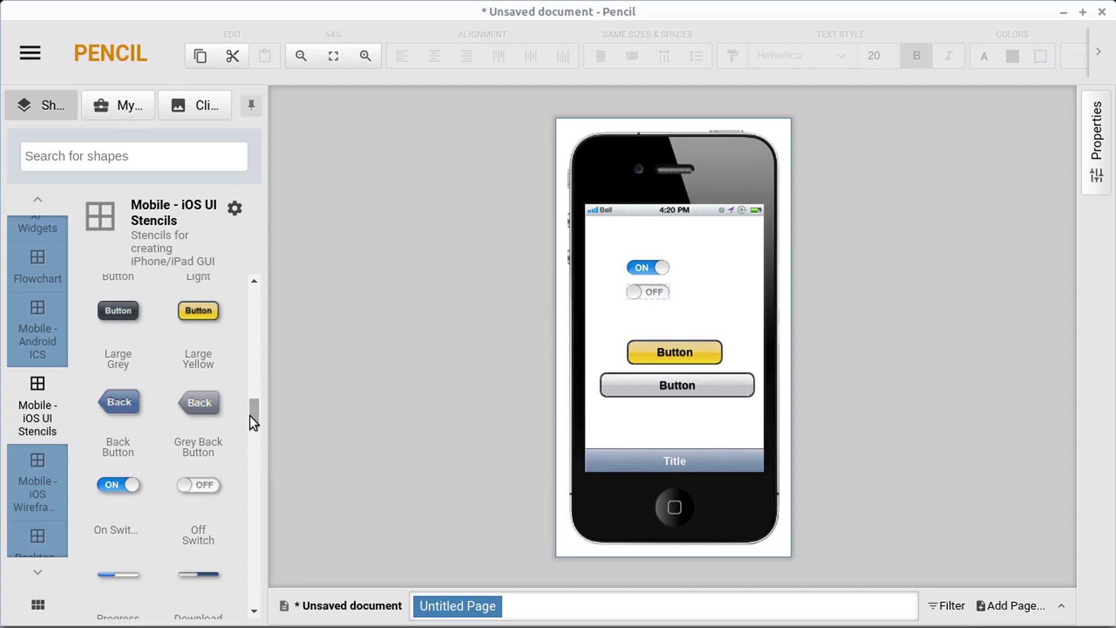
drag(251, 415, 240, 460)
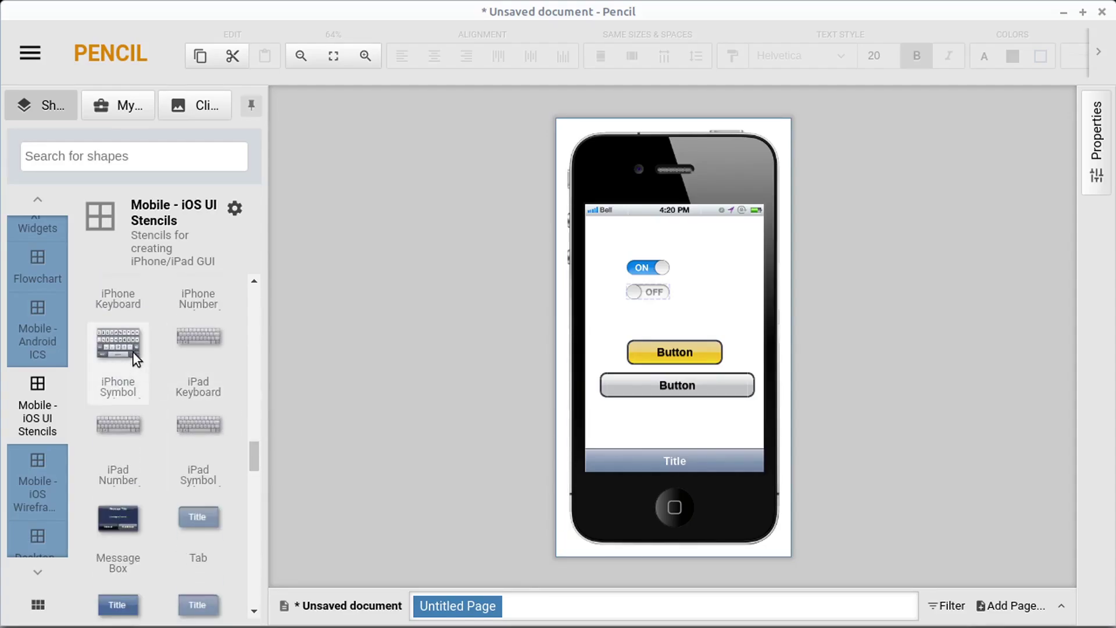
drag(133, 352, 174, 399)
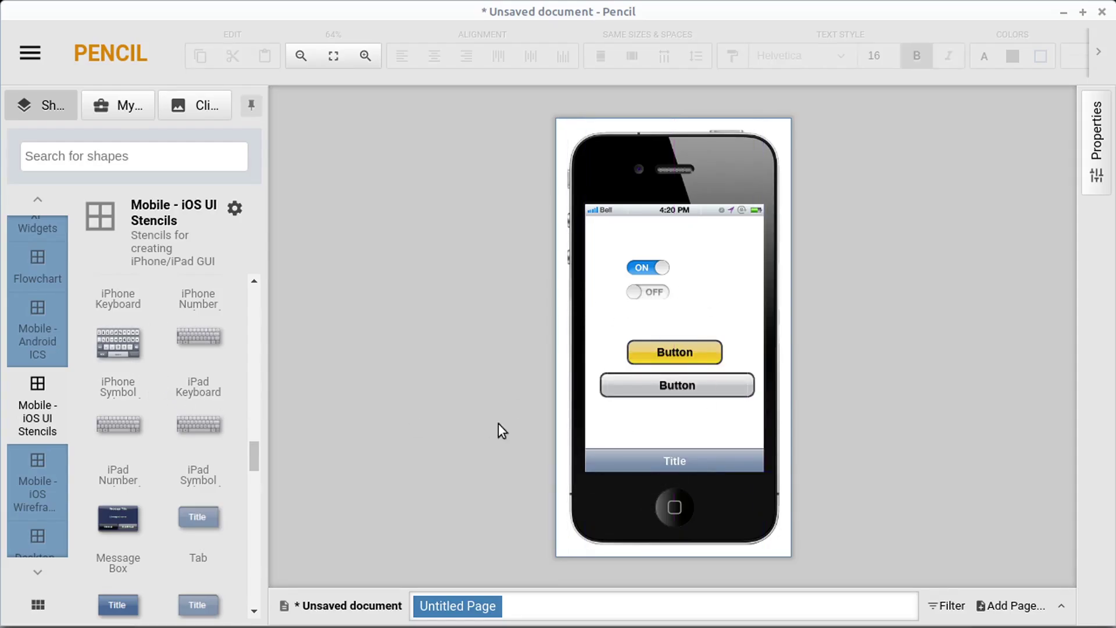
Create a second page named nextscreen, then return to the first page.
click(1012, 607)
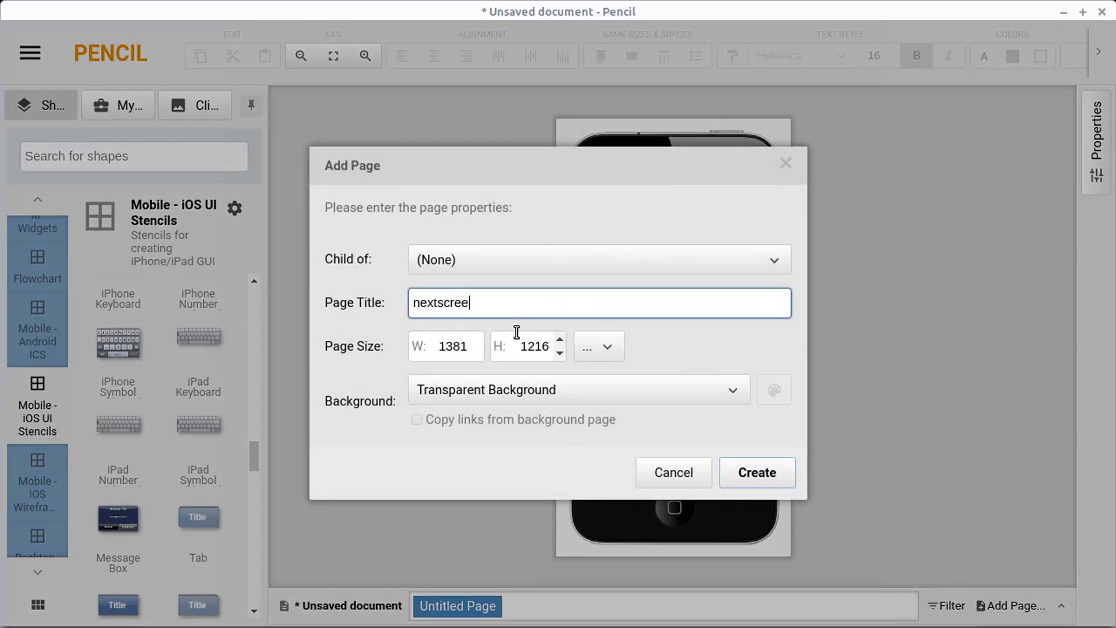
text(nextscreenn)
key(BackSpace)
click(767, 469)
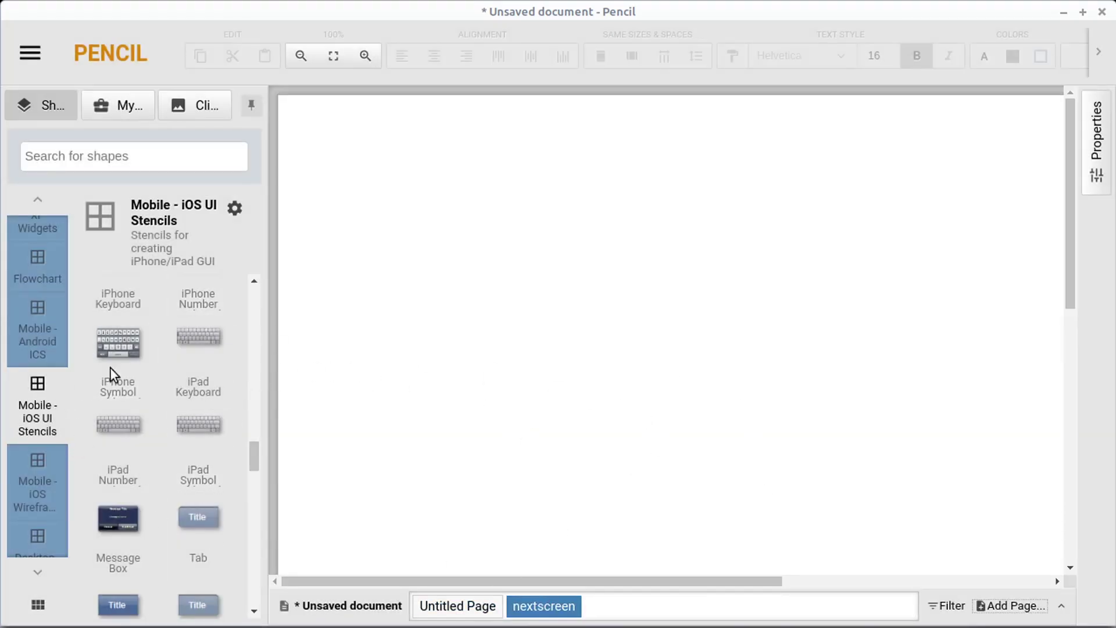
scroll(197, 378, up, 10)
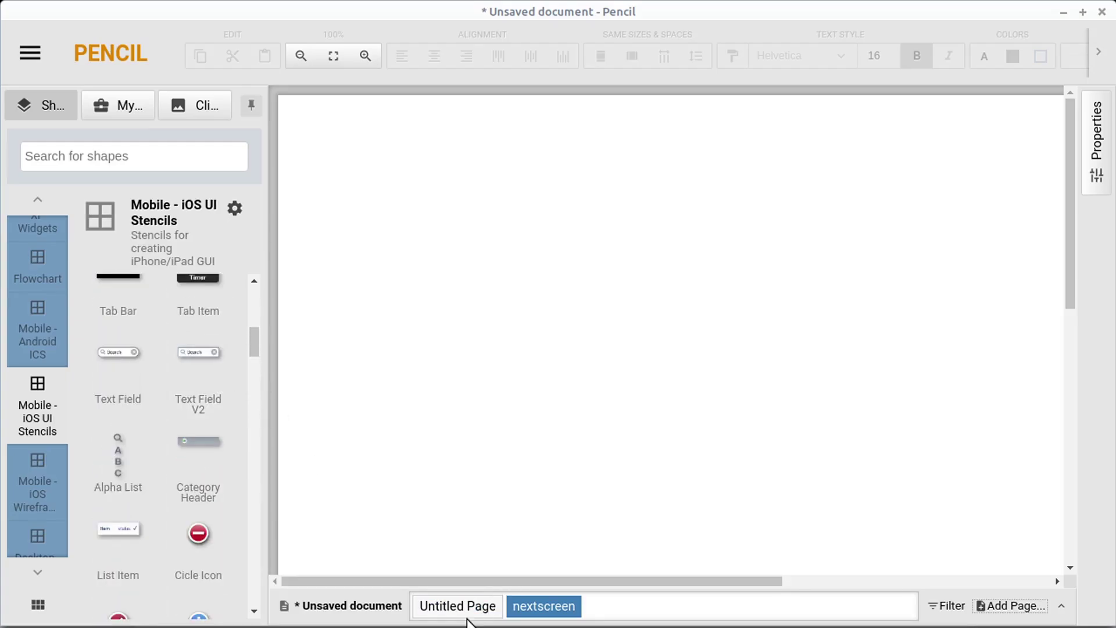
click(464, 608)
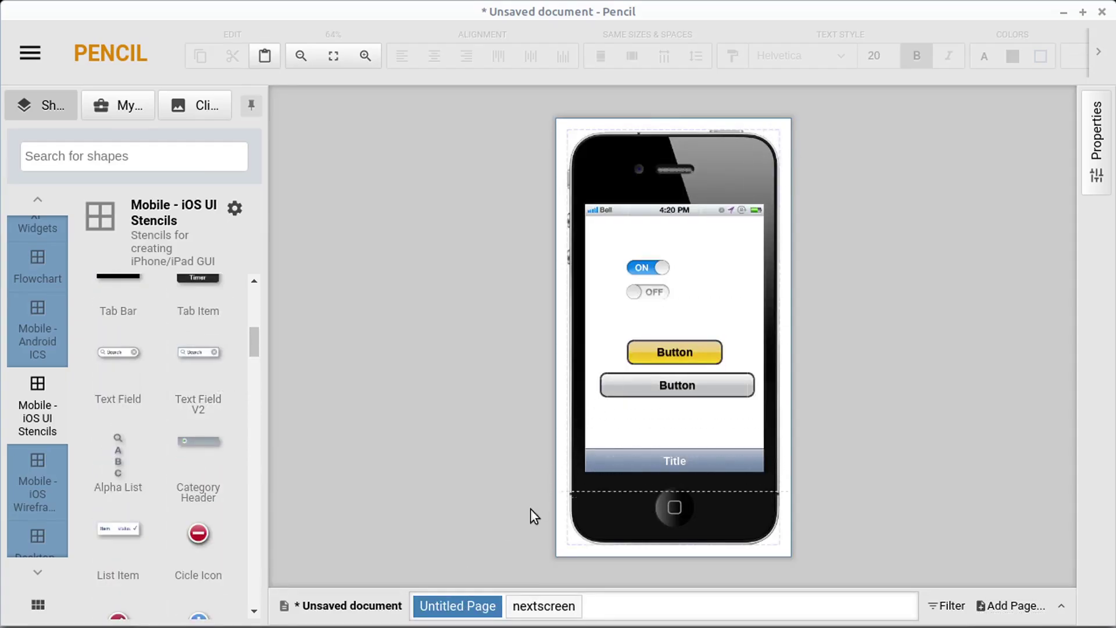
Copy every shape of the phone mockup and paste it onto the nextscreen page.
key(ctrl+a)
right_click(728, 509)
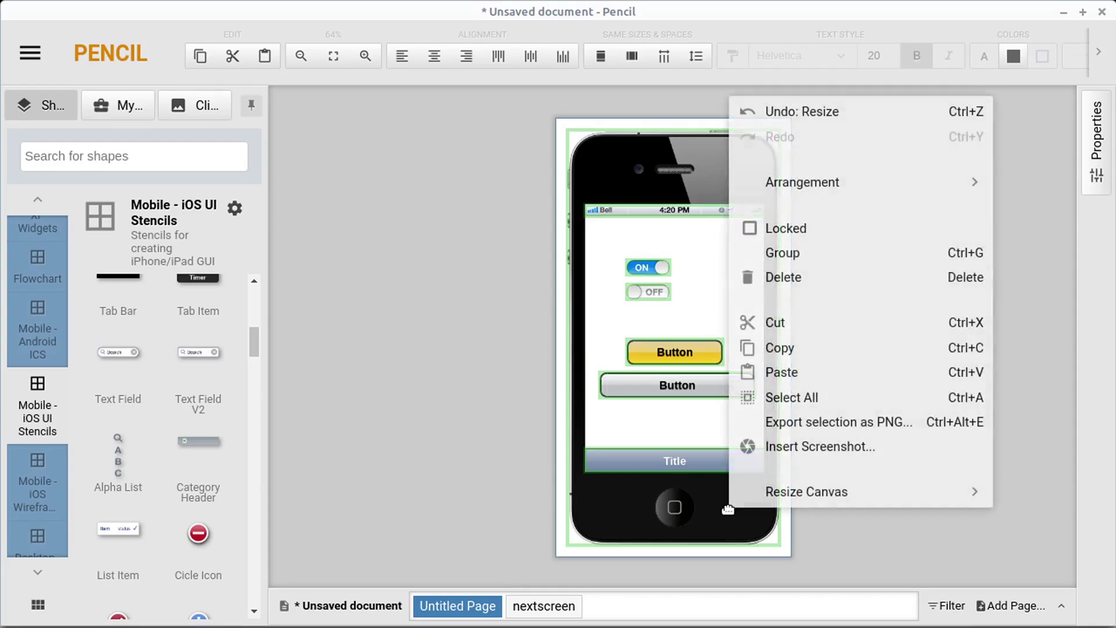
click(780, 347)
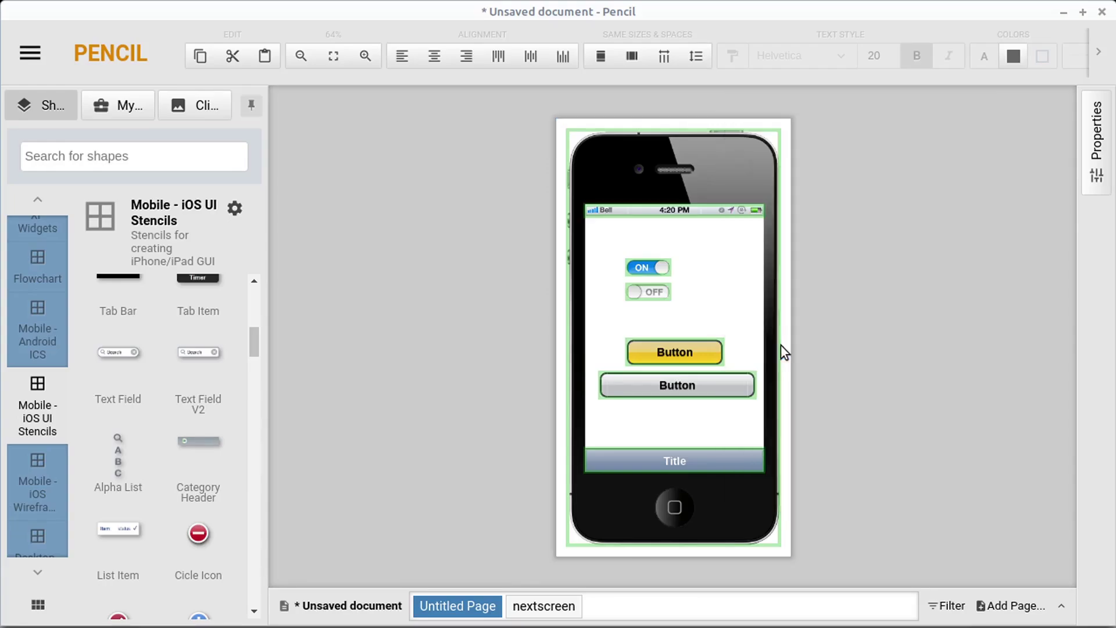
click(544, 607)
right_click(651, 298)
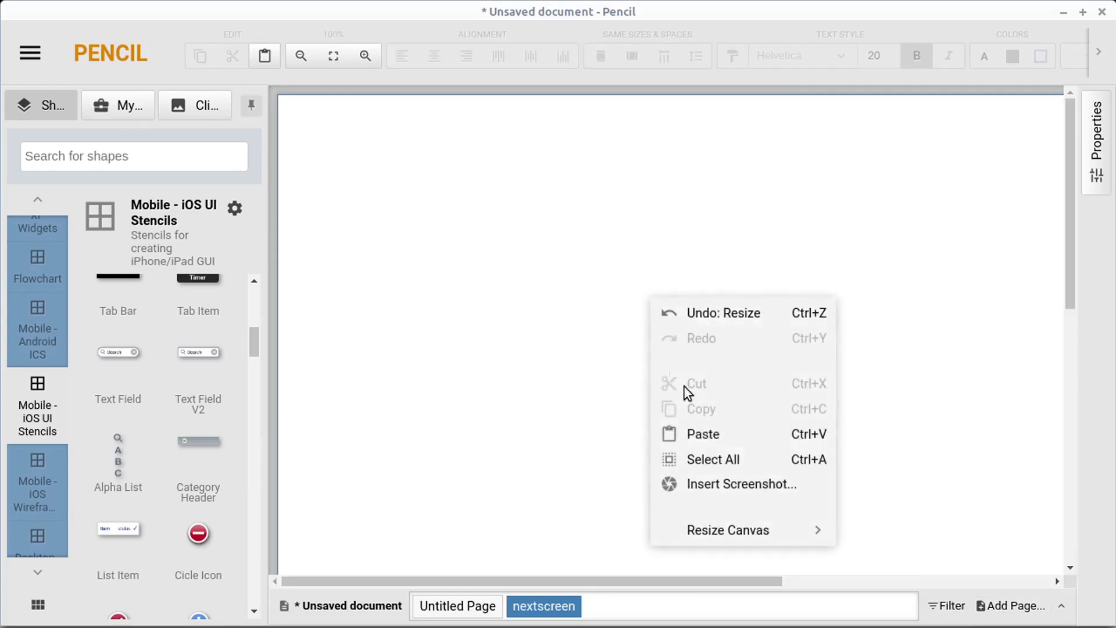
click(713, 435)
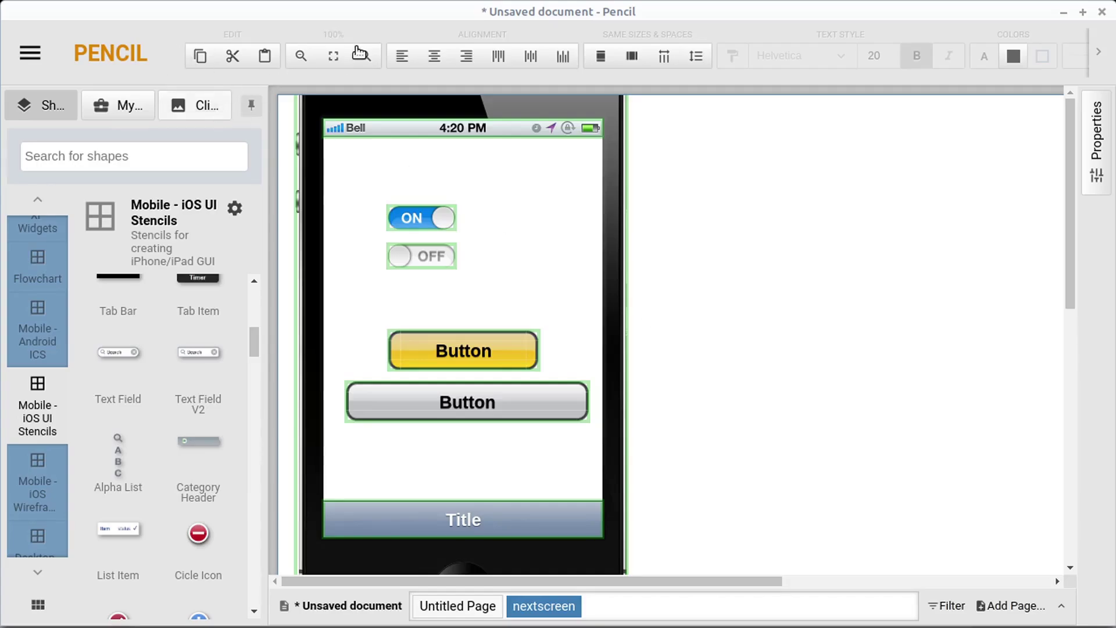
Center the pasted phone and fit the nextscreen page around it with 0 padding.
click(301, 56)
click(302, 57)
click(301, 57)
click(301, 57)
click(301, 57)
click(301, 57)
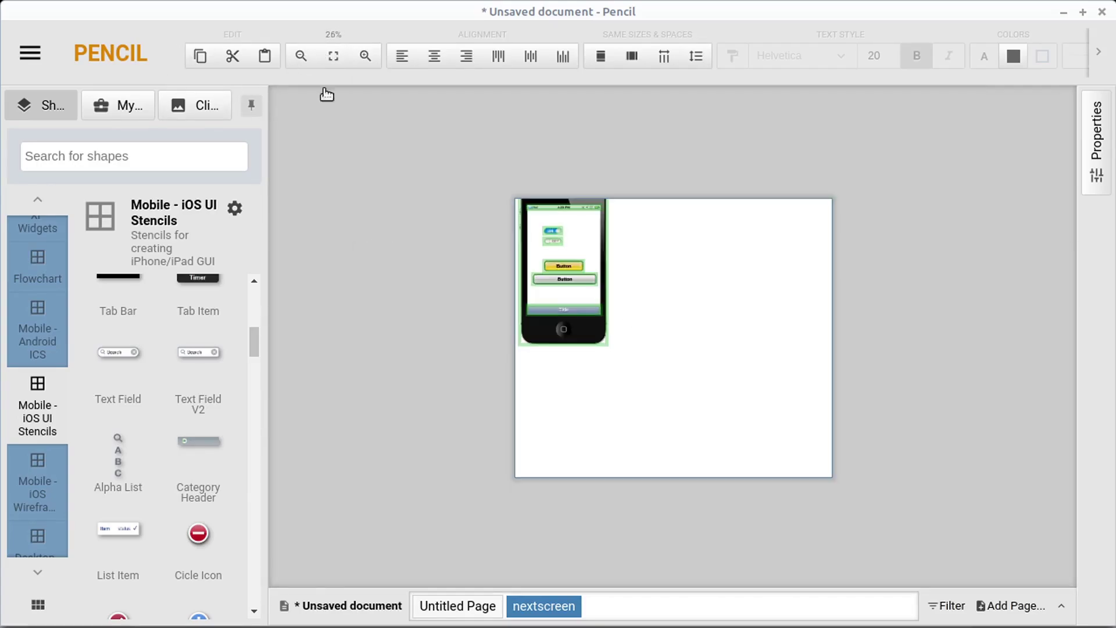
drag(607, 300, 709, 347)
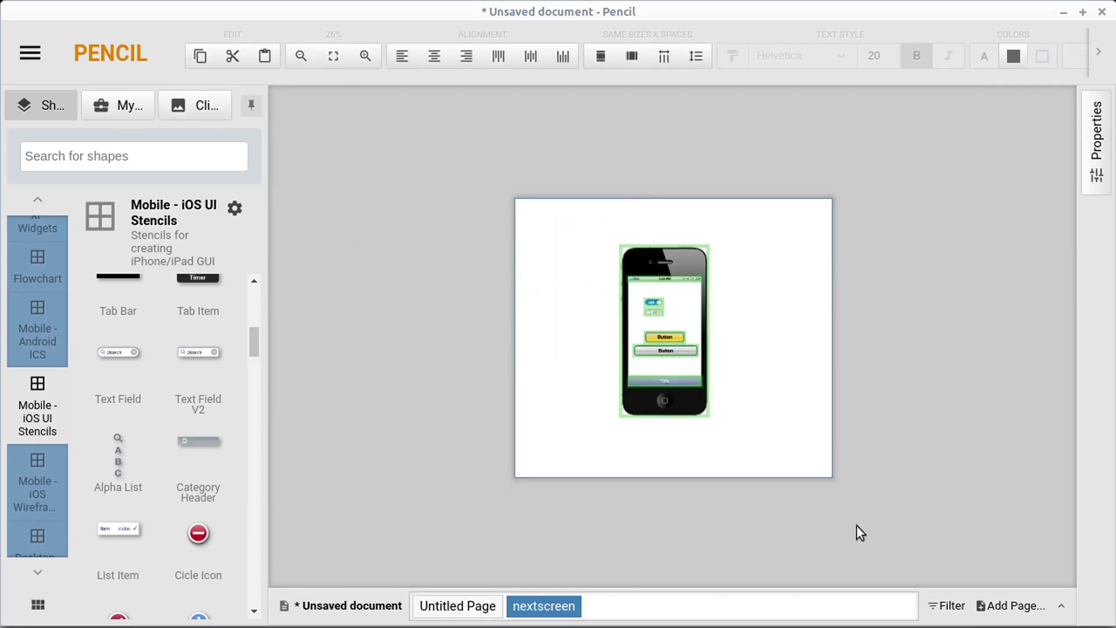
right_click(776, 413)
mouse_move(822, 397)
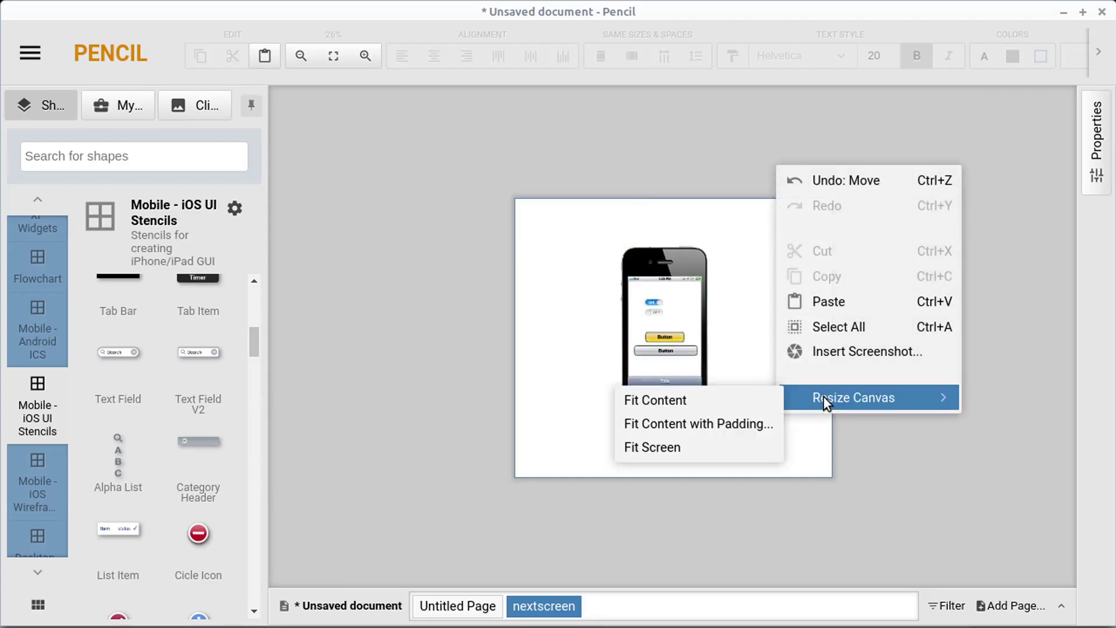
click(681, 419)
key(Return)
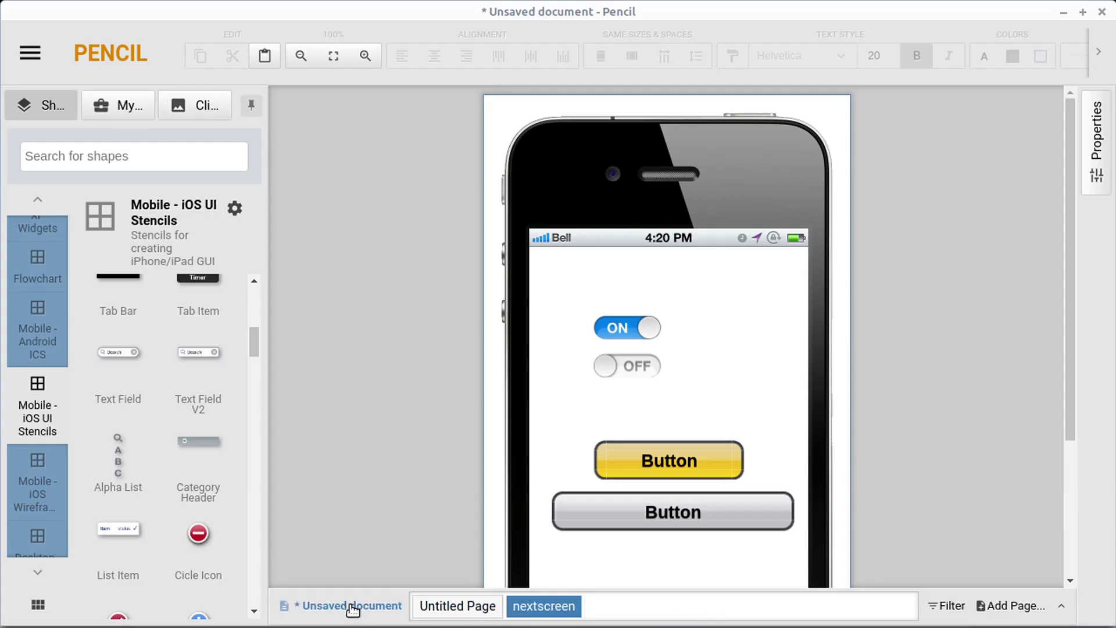
On nextscreen, delete the ON/OFF toggles and yellow button, and move the grey button down.
click(454, 607)
click(544, 607)
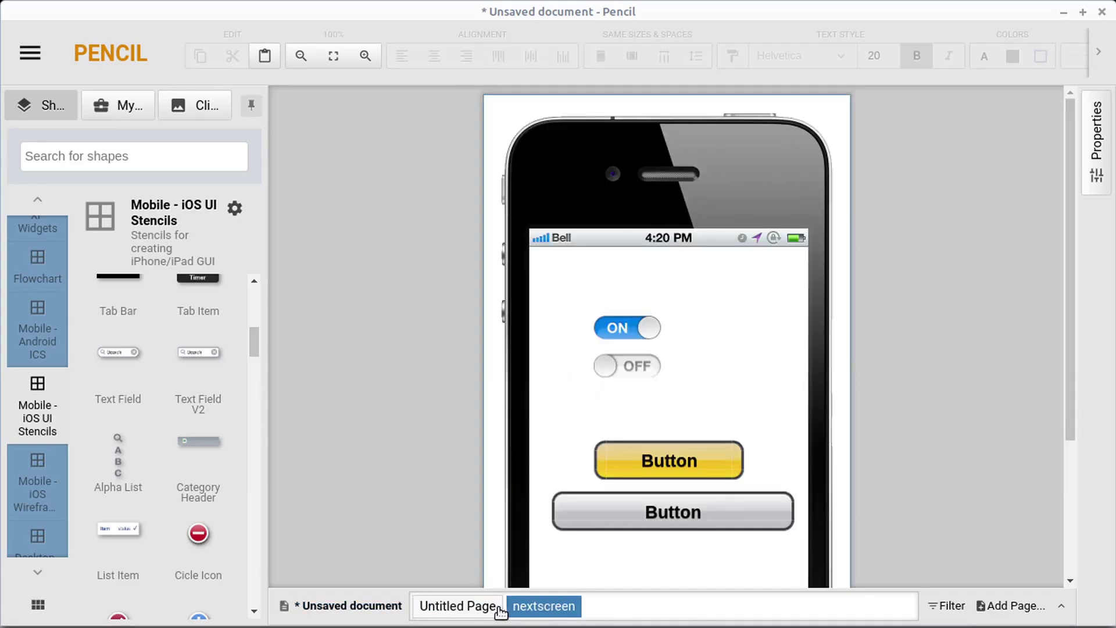
click(498, 607)
click(542, 609)
click(613, 364)
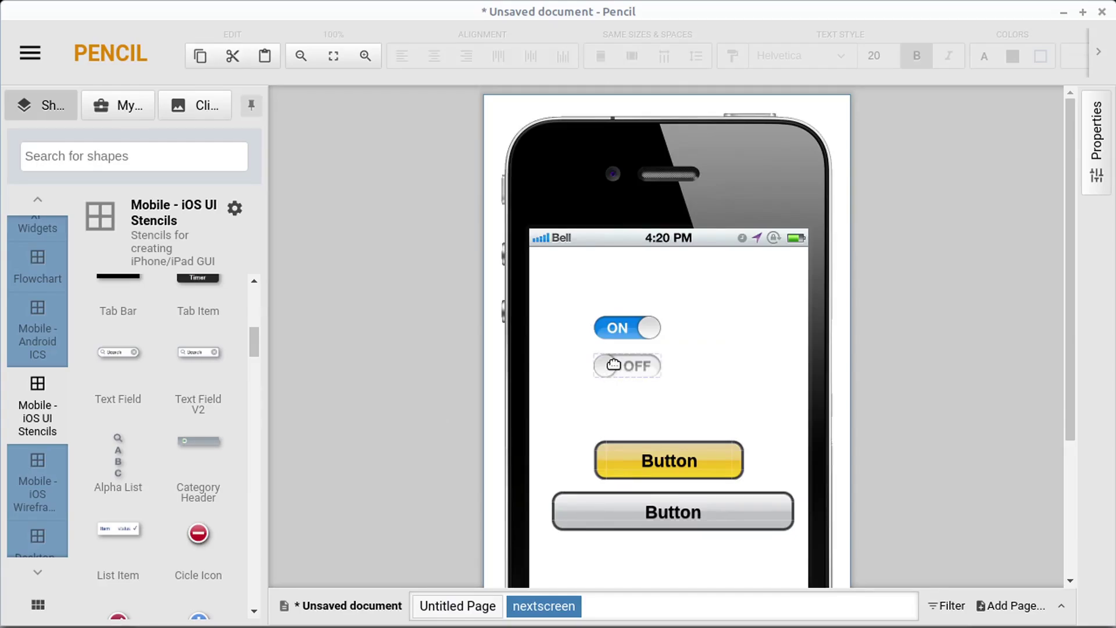
key(Delete)
click(634, 327)
key(Delete)
scroll(652, 331, down, 3)
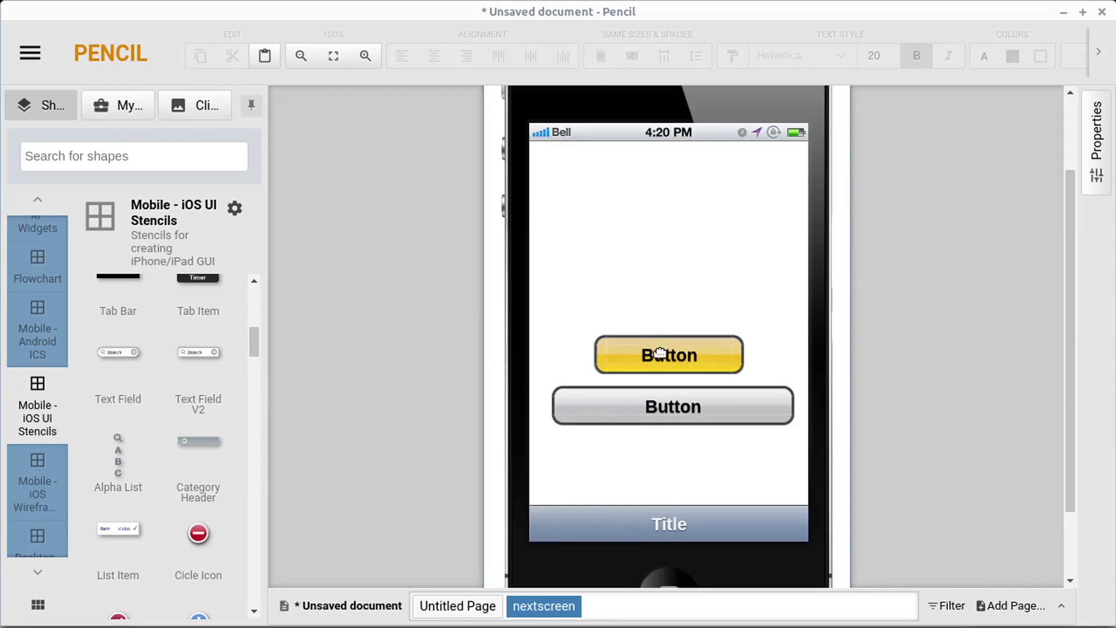
click(660, 353)
key(Delete)
drag(666, 404, 662, 463)
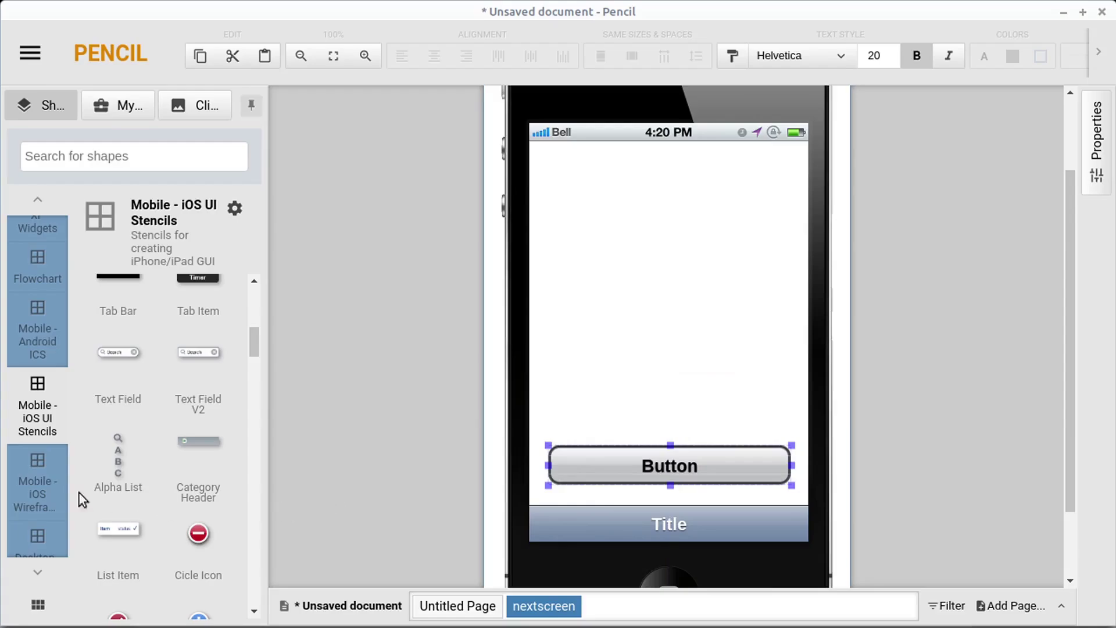
Add an Alpha List, a Category Header, a red Cicle Icon and a Green Add Icon.
drag(128, 461, 539, 323)
drag(201, 447, 667, 153)
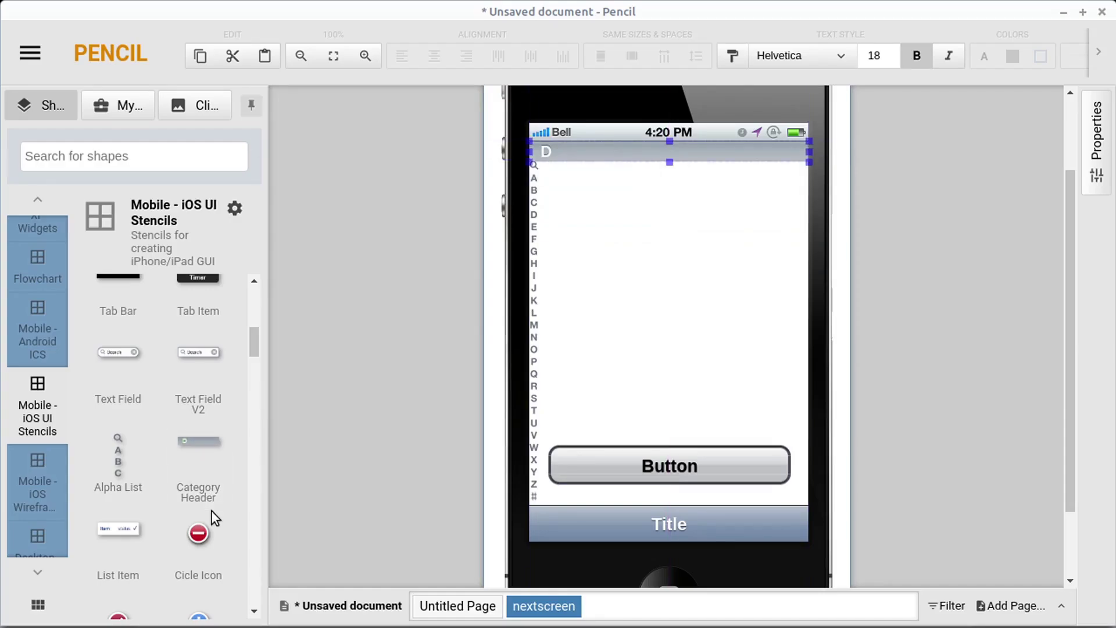
drag(200, 532, 610, 266)
scroll(205, 511, down, 4)
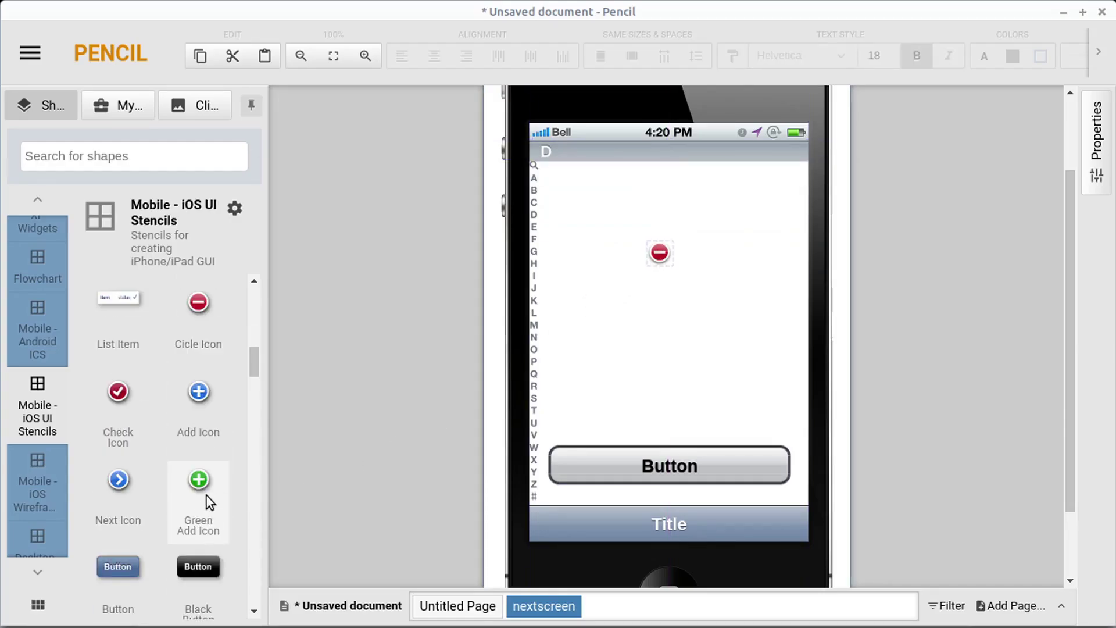
drag(208, 499, 660, 330)
Relabel the grey button 'Back'.
double_click(680, 460)
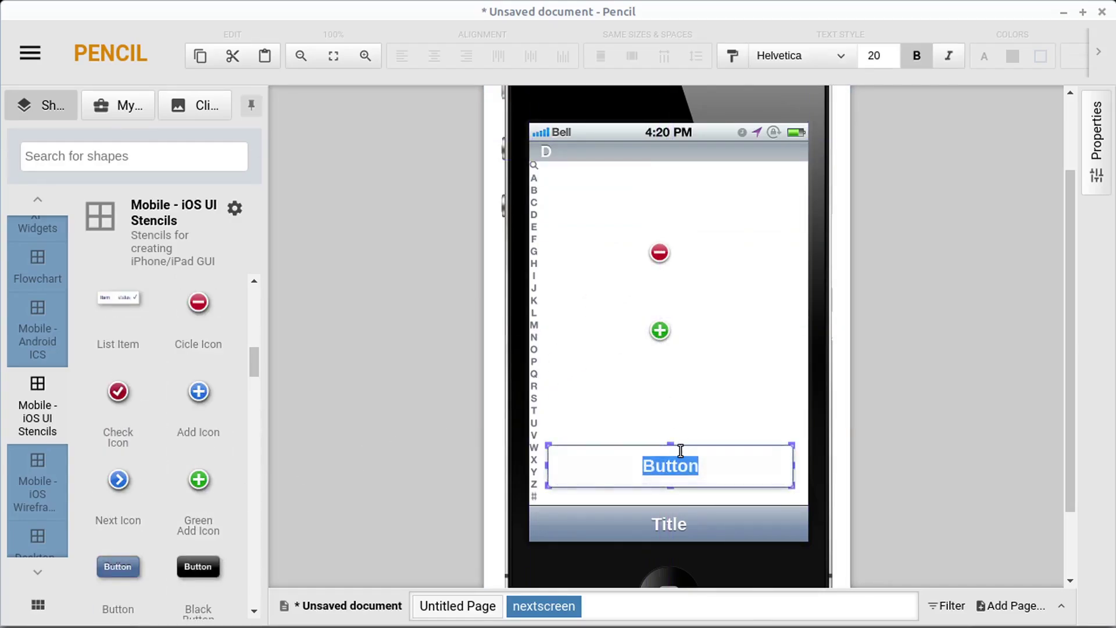
text(Back)
click(396, 430)
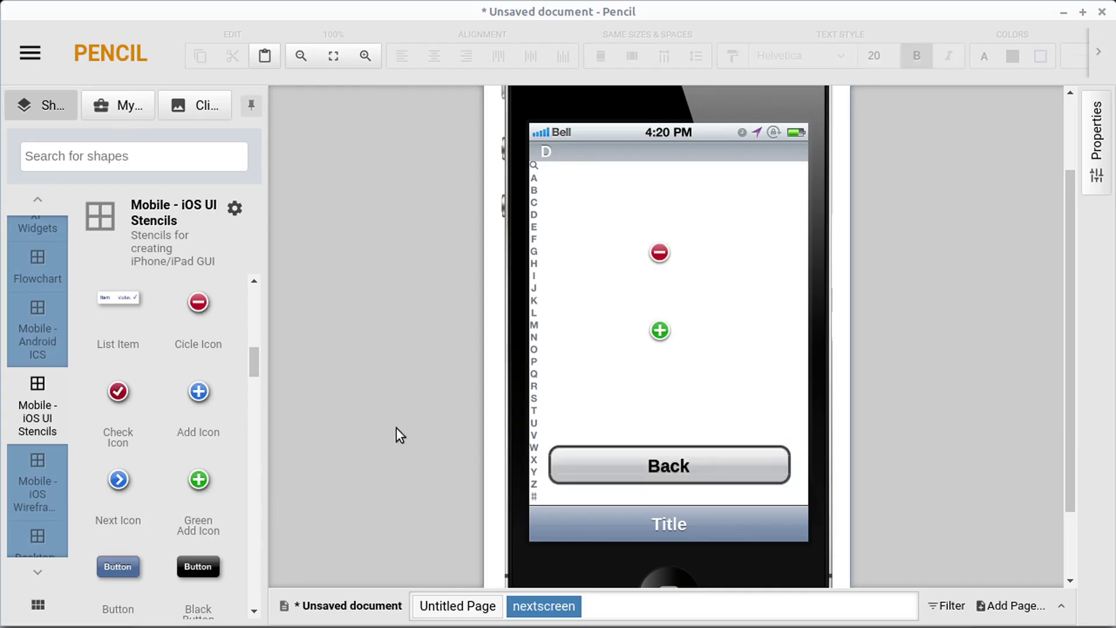
right_click(656, 464)
Link the Back button to Untitled Page.
mouse_move(724, 317)
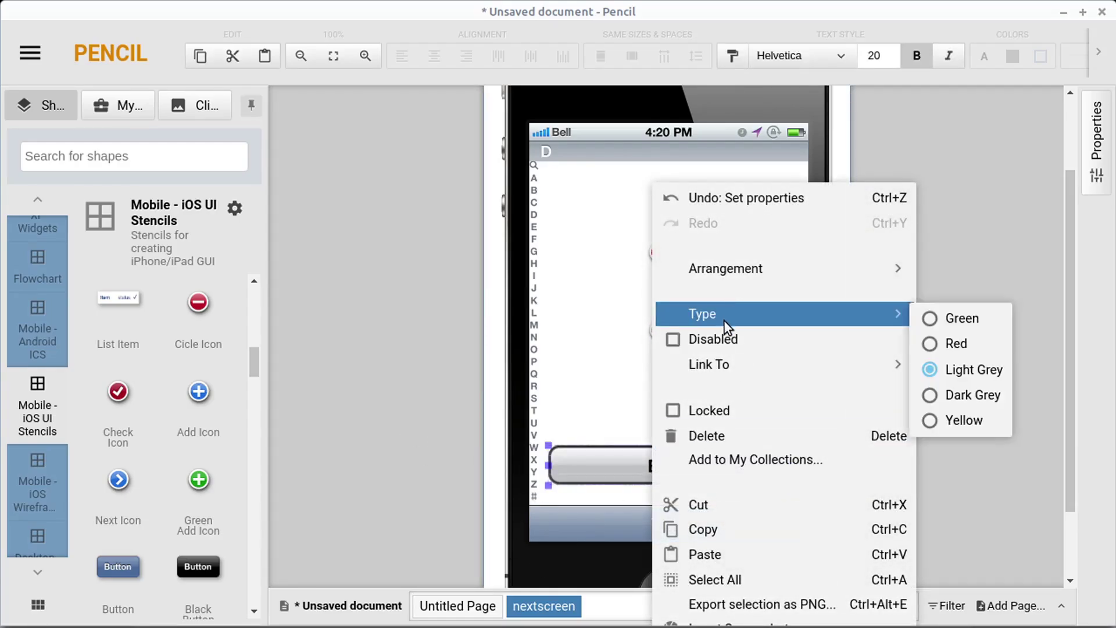
mouse_move(715, 362)
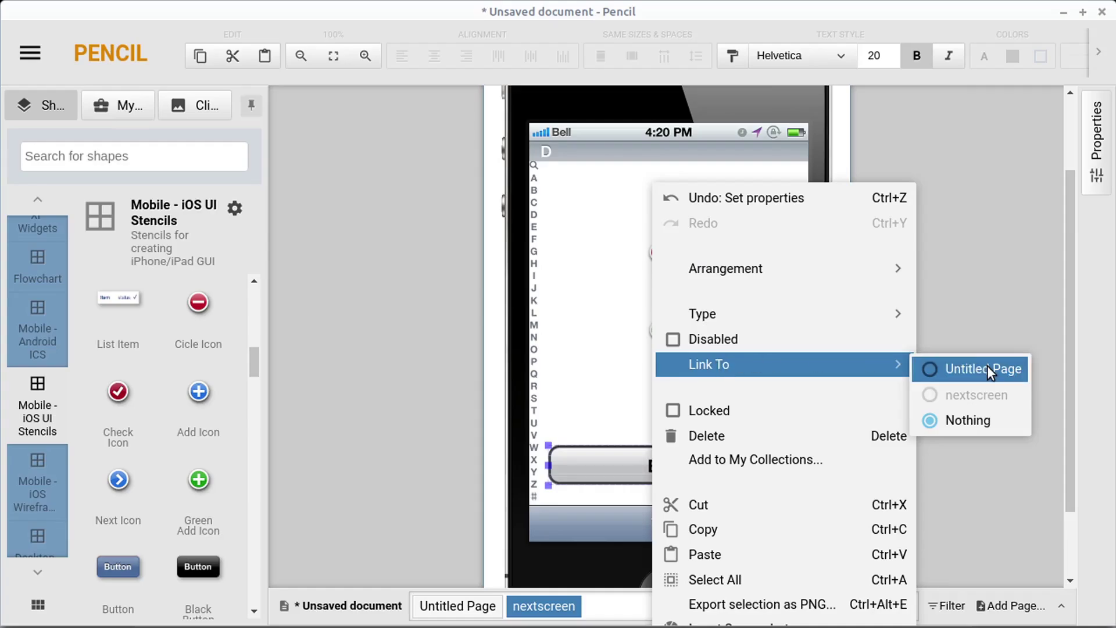
click(940, 370)
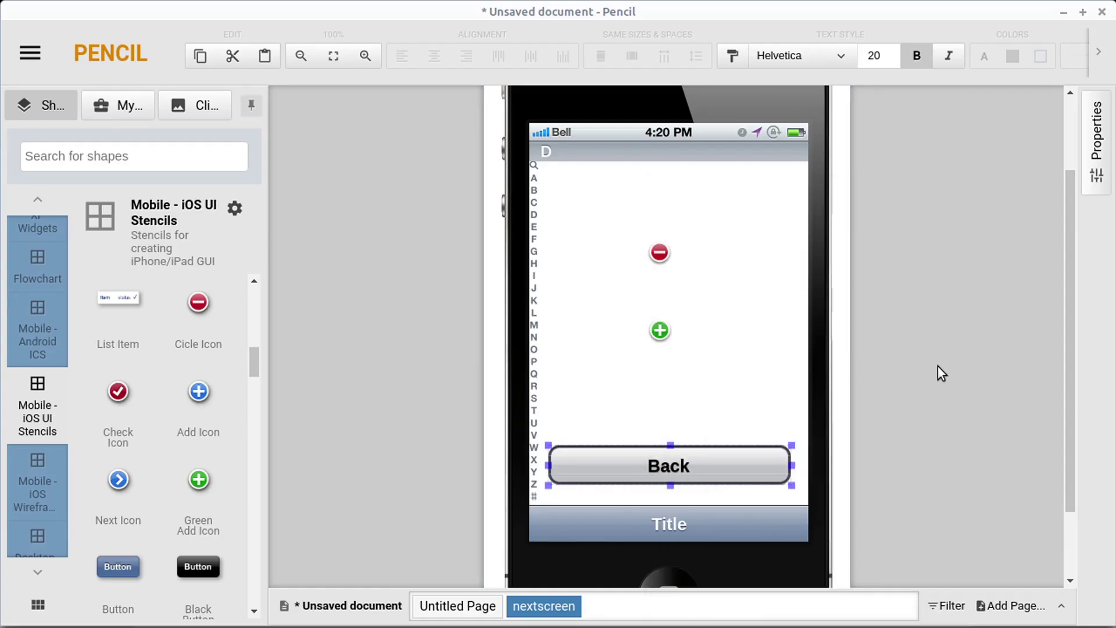
On Untitled Page, relabel the grey button 'Next'.
click(469, 606)
double_click(670, 383)
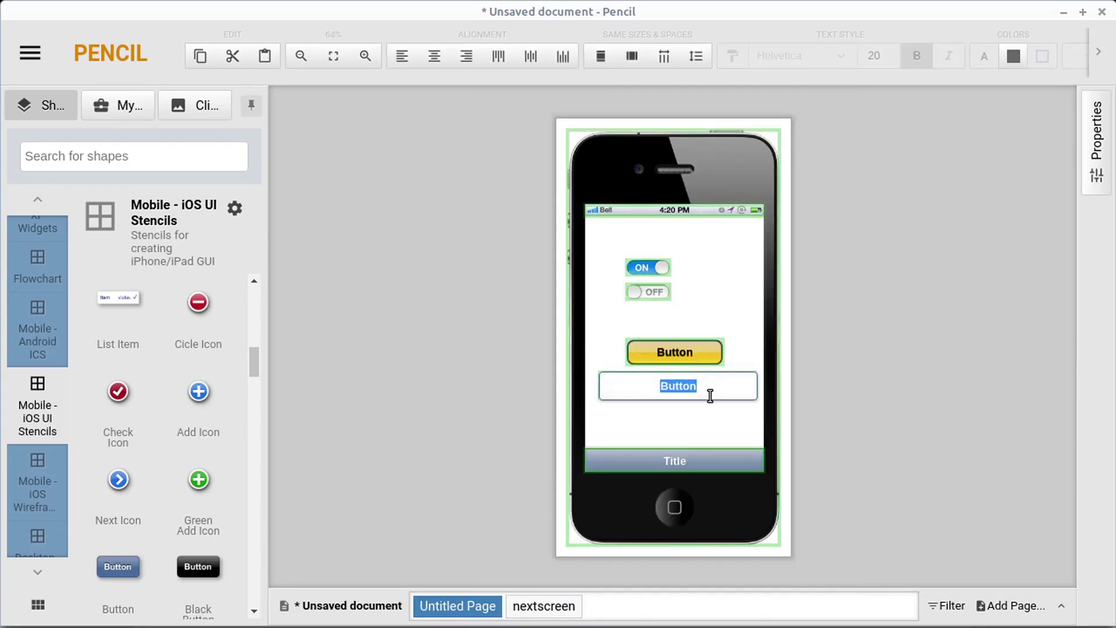
text(Next)
click(433, 366)
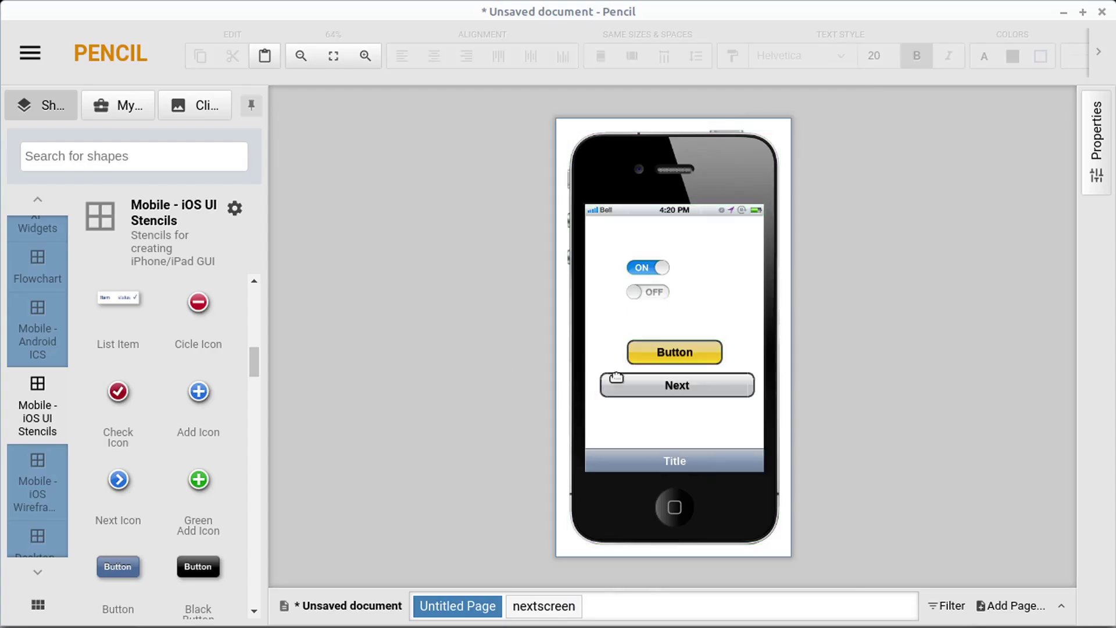
Link the Next button to the nextscreen page.
click(700, 389)
right_click(700, 388)
mouse_move(761, 255)
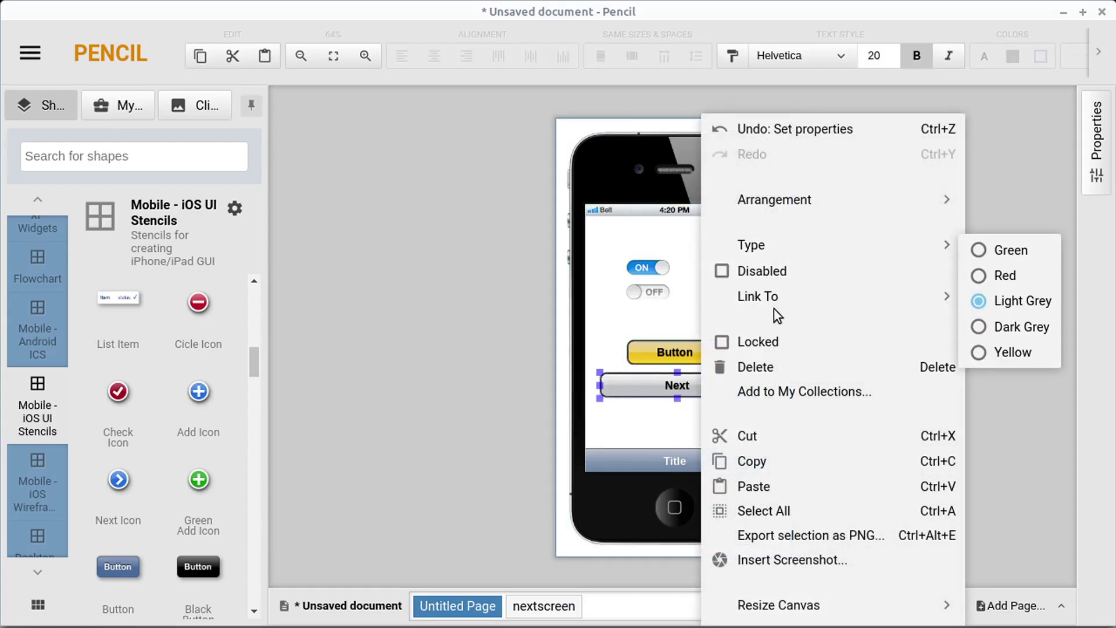
mouse_move(773, 295)
click(982, 329)
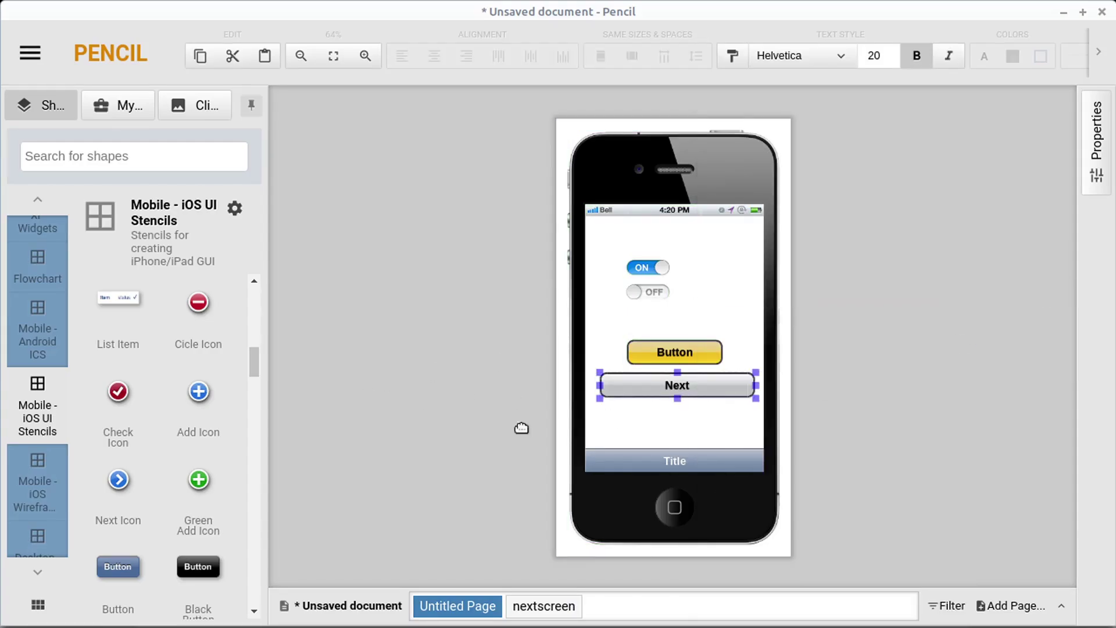
click(430, 428)
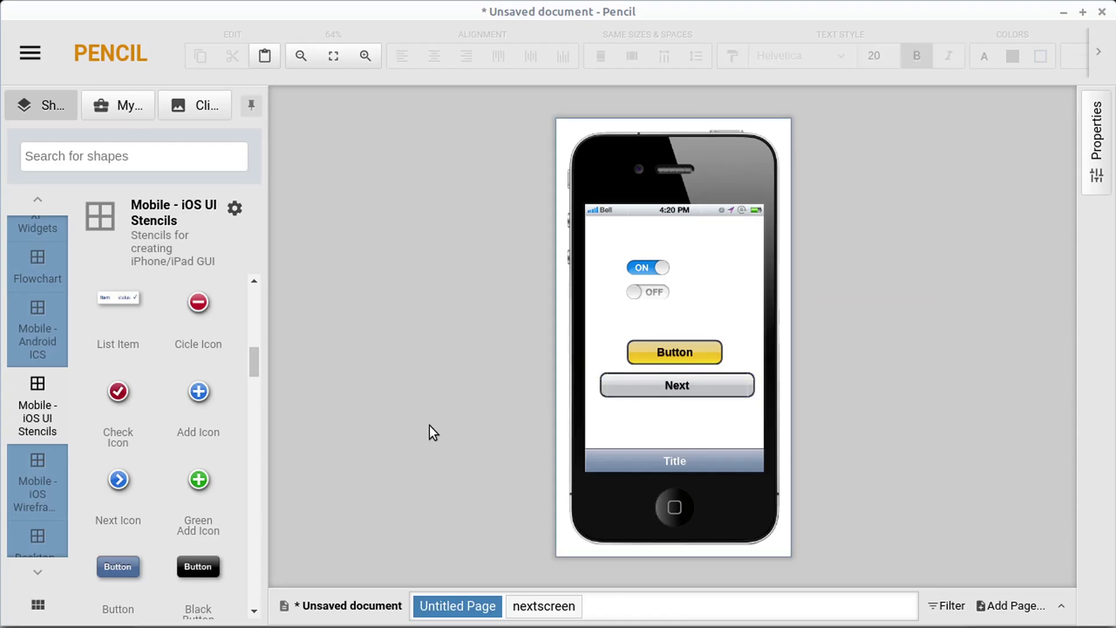
Set the export to Single web page with the Clickable Prototype HTML Template and start exporting.
click(30, 53)
click(63, 184)
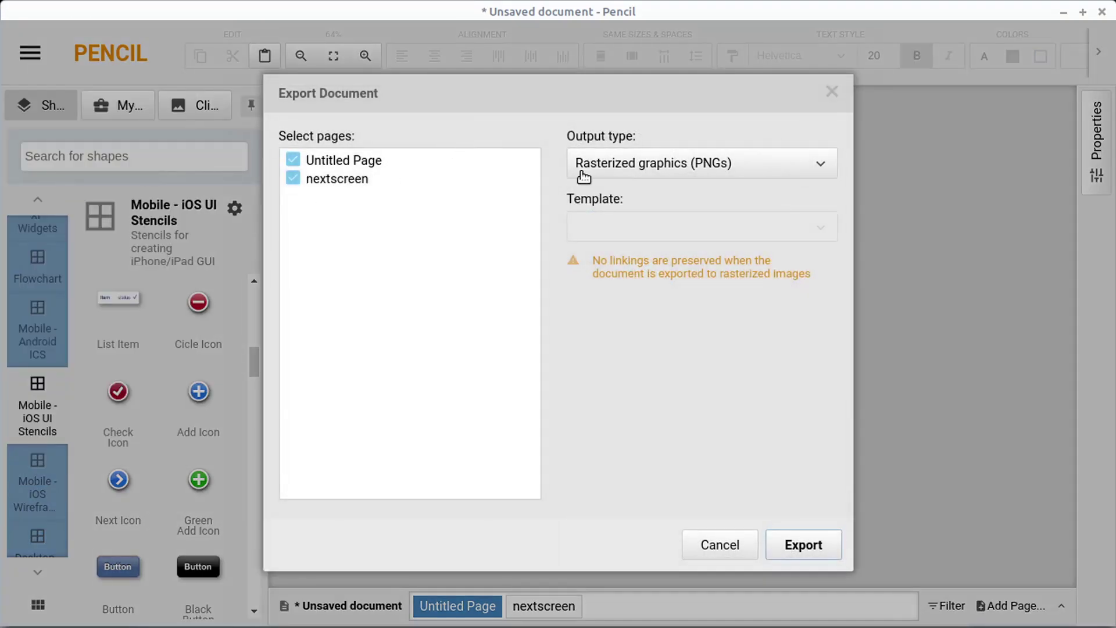
click(623, 168)
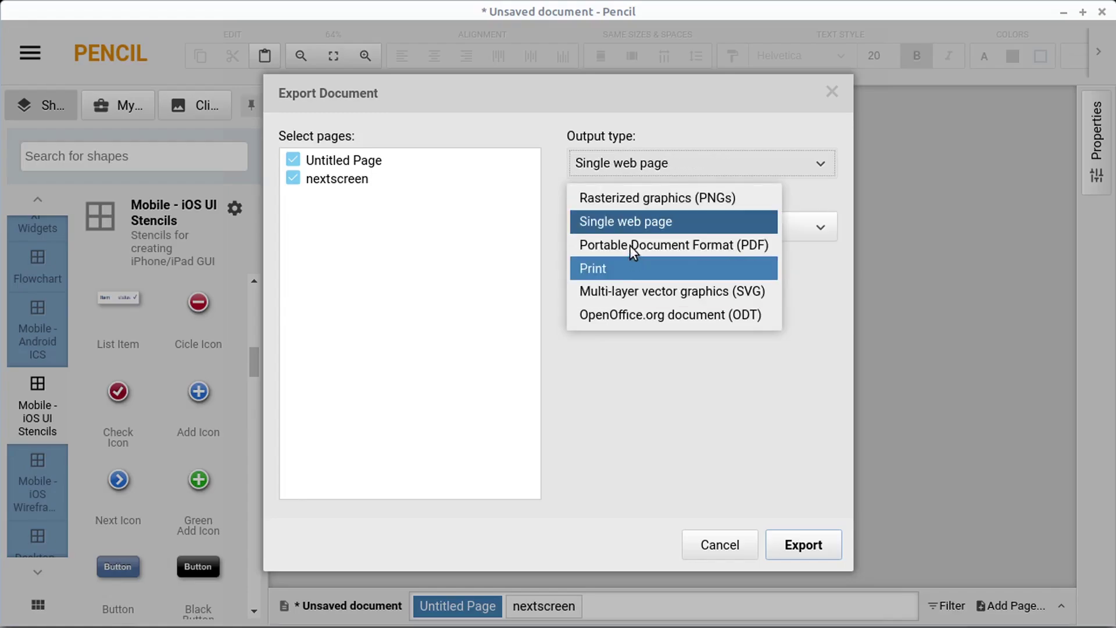
click(617, 226)
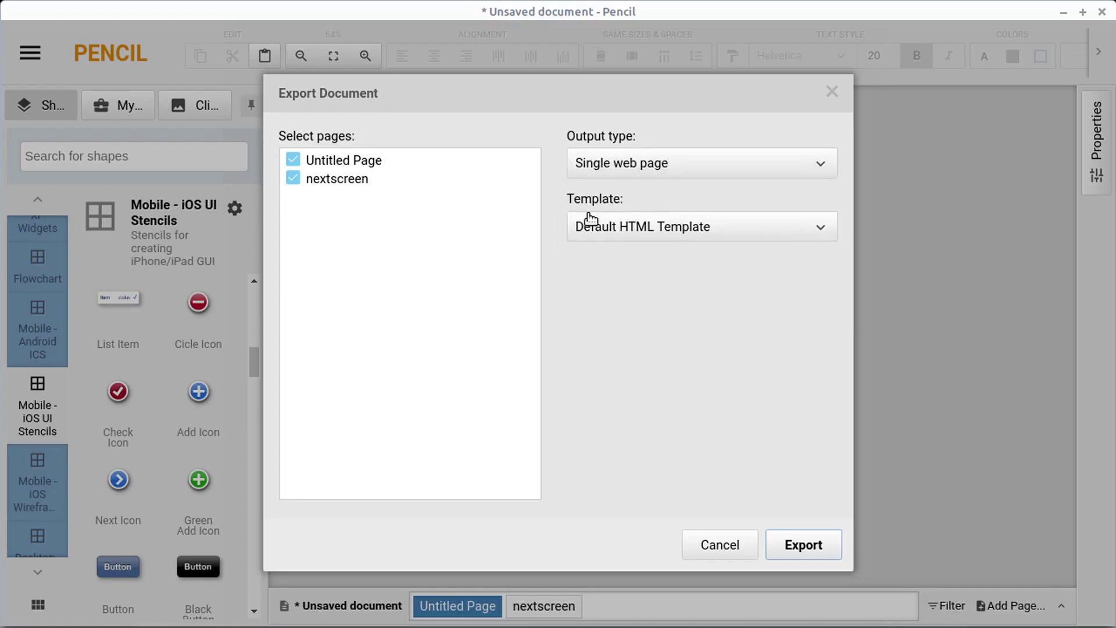
click(618, 232)
click(664, 288)
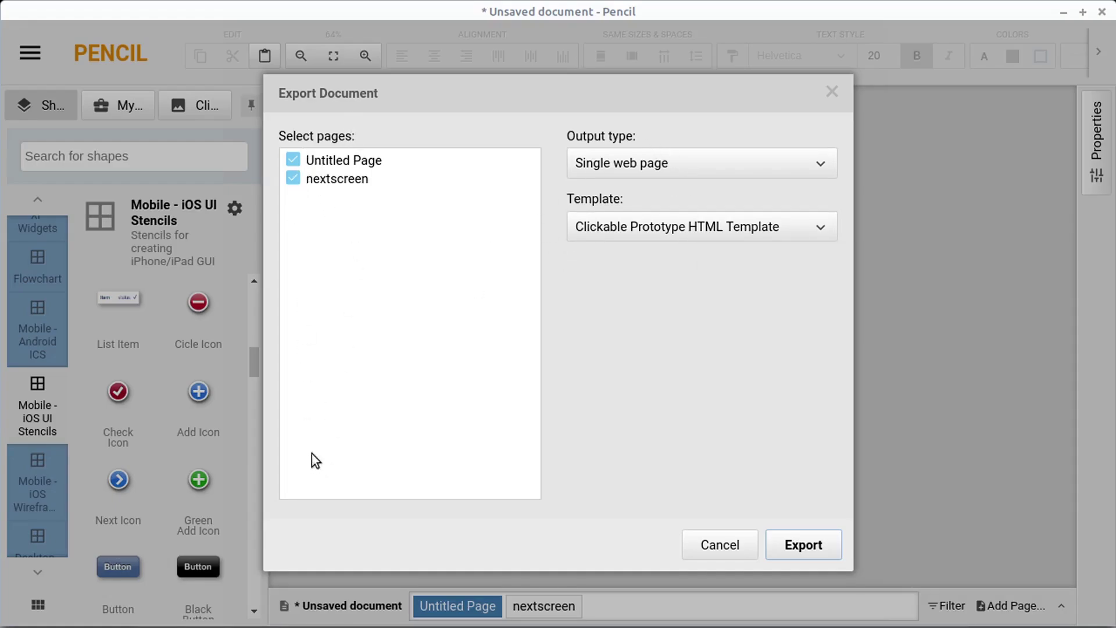
click(810, 553)
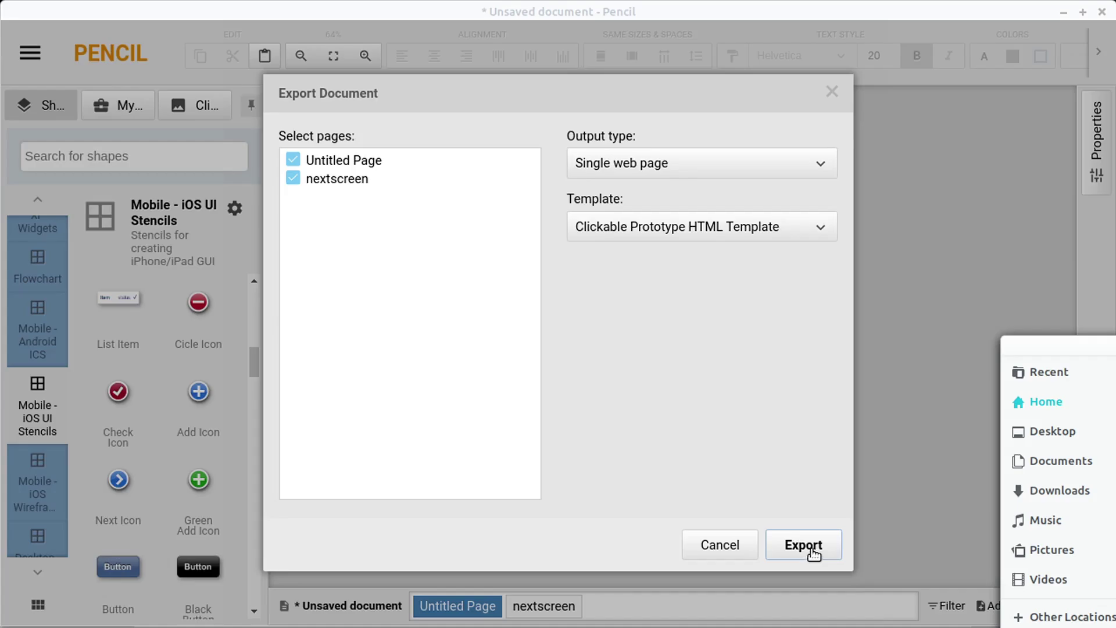
Save to the Desktop, shift the browser left, and test Next and Back between Untitled Page and nextscreen.
click(1053, 434)
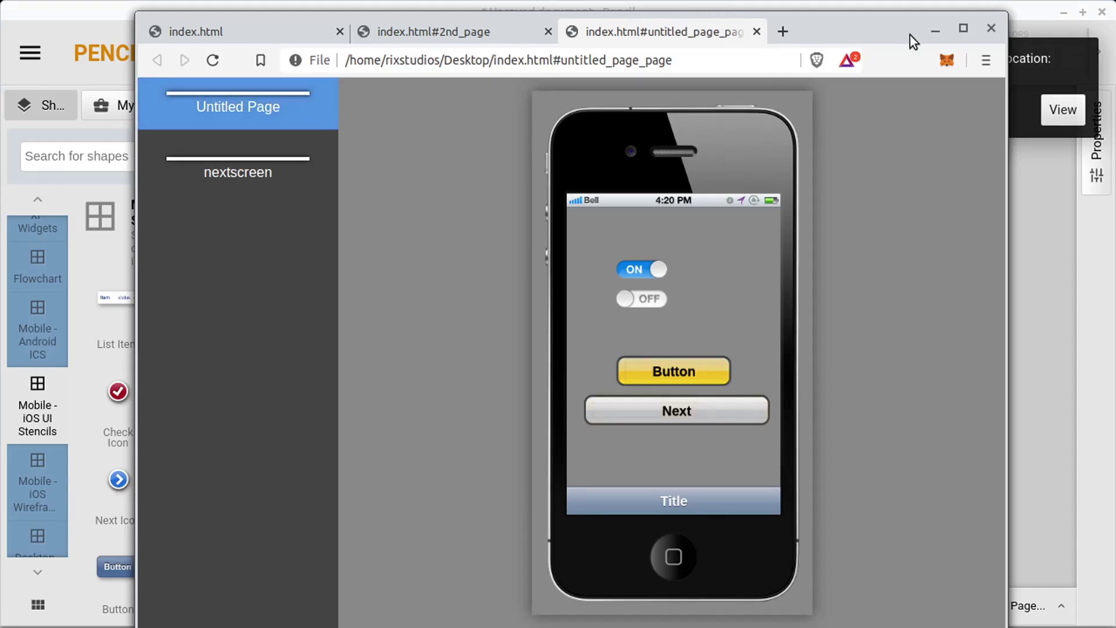
drag(910, 34, 845, 30)
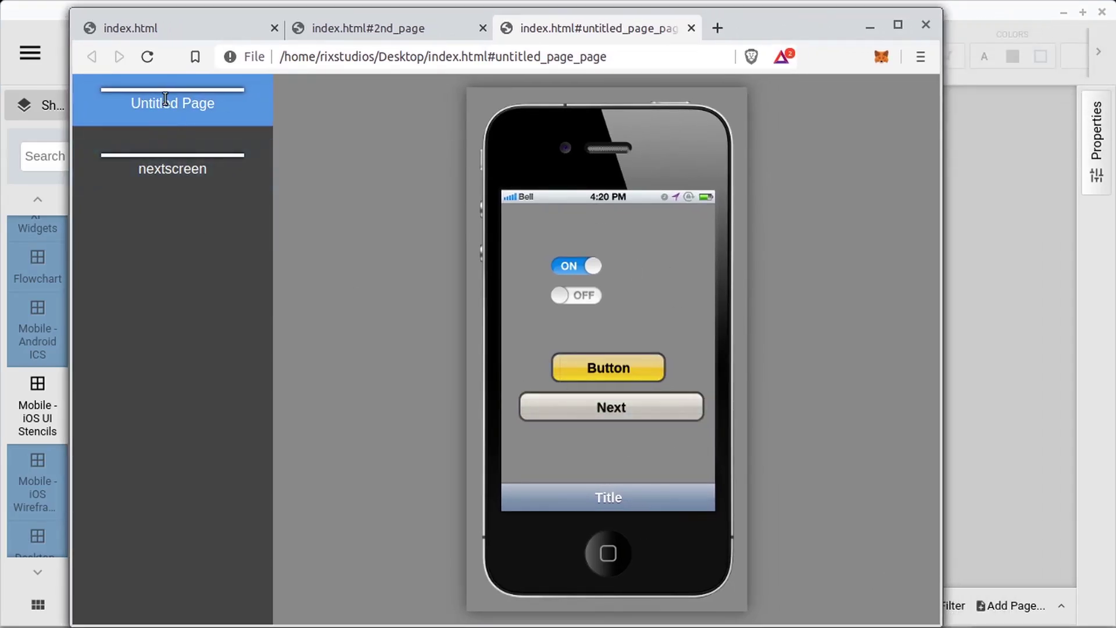
click(610, 411)
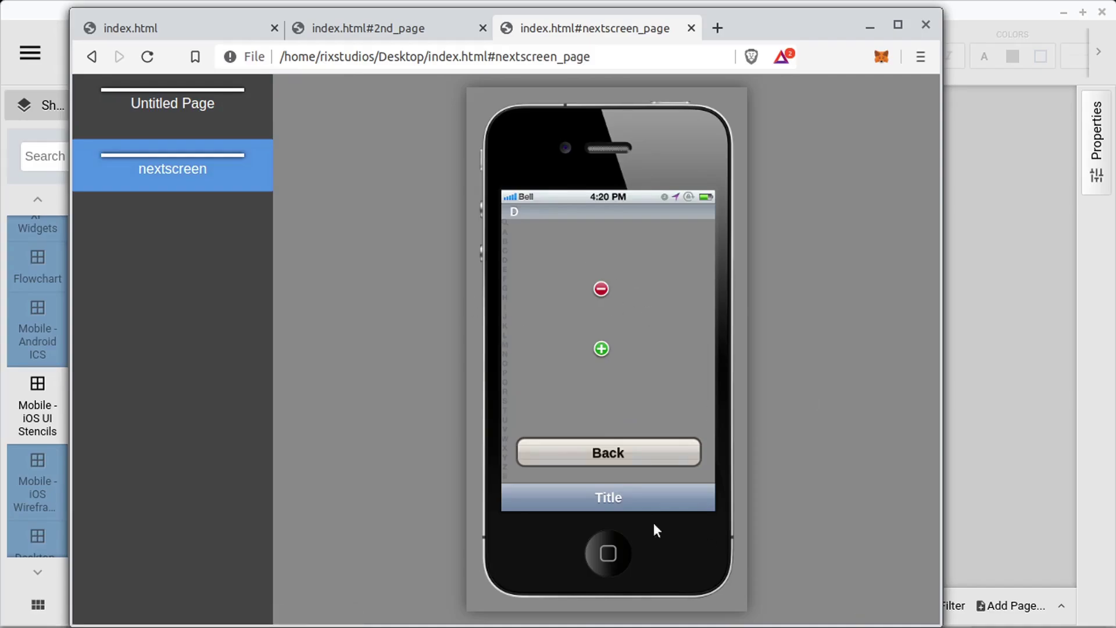
click(600, 462)
click(617, 407)
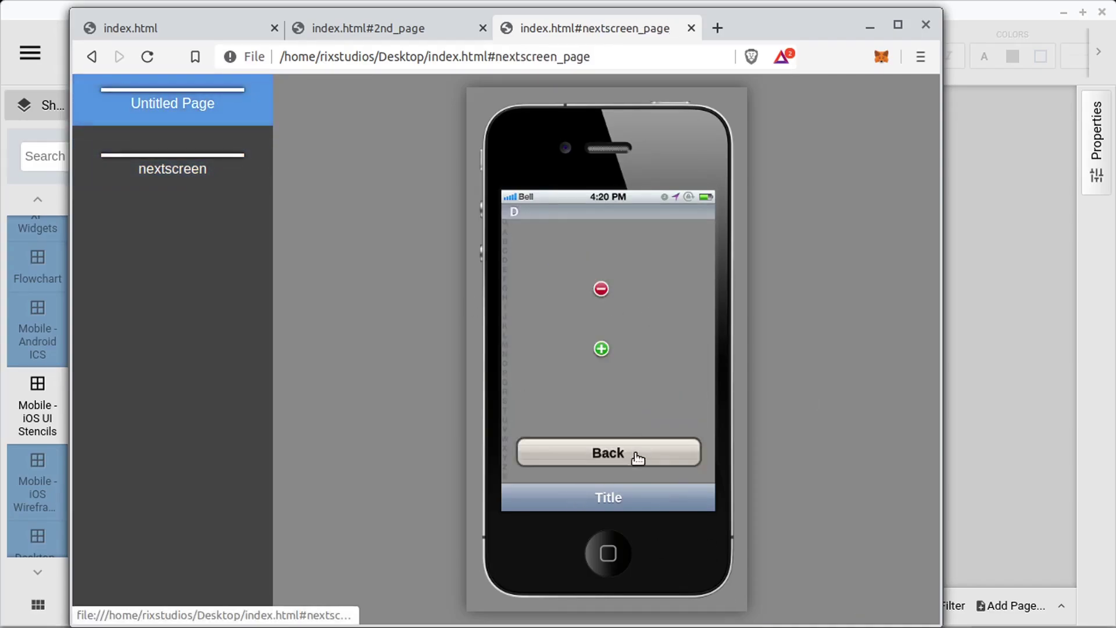
click(620, 459)
Repeat the Next/Back round trip six more times, ending back on Untitled Page.
click(616, 407)
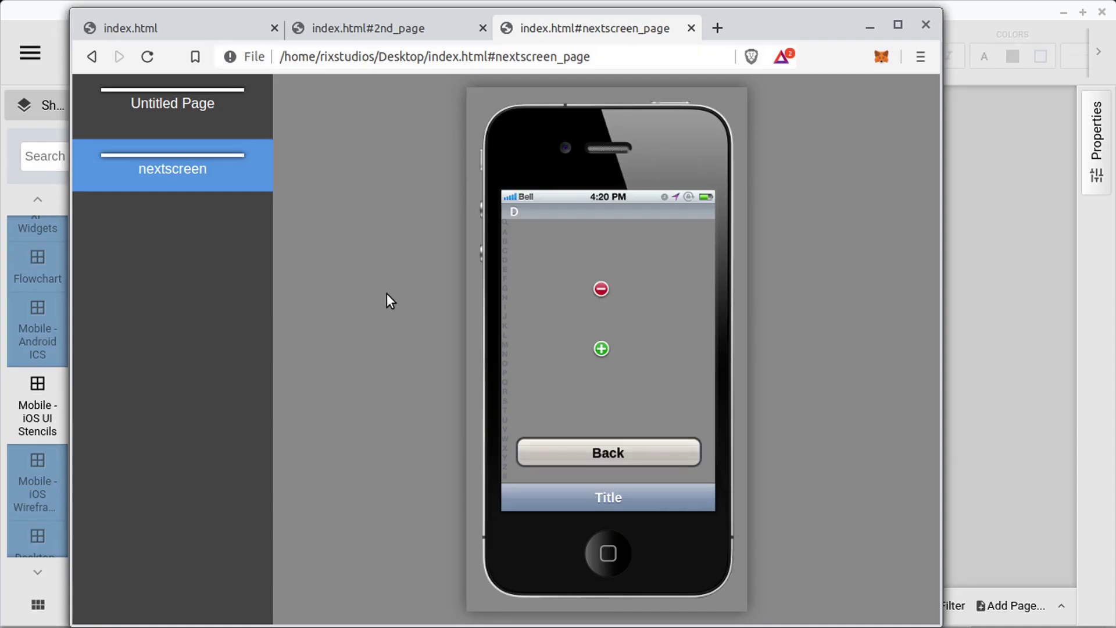
click(623, 455)
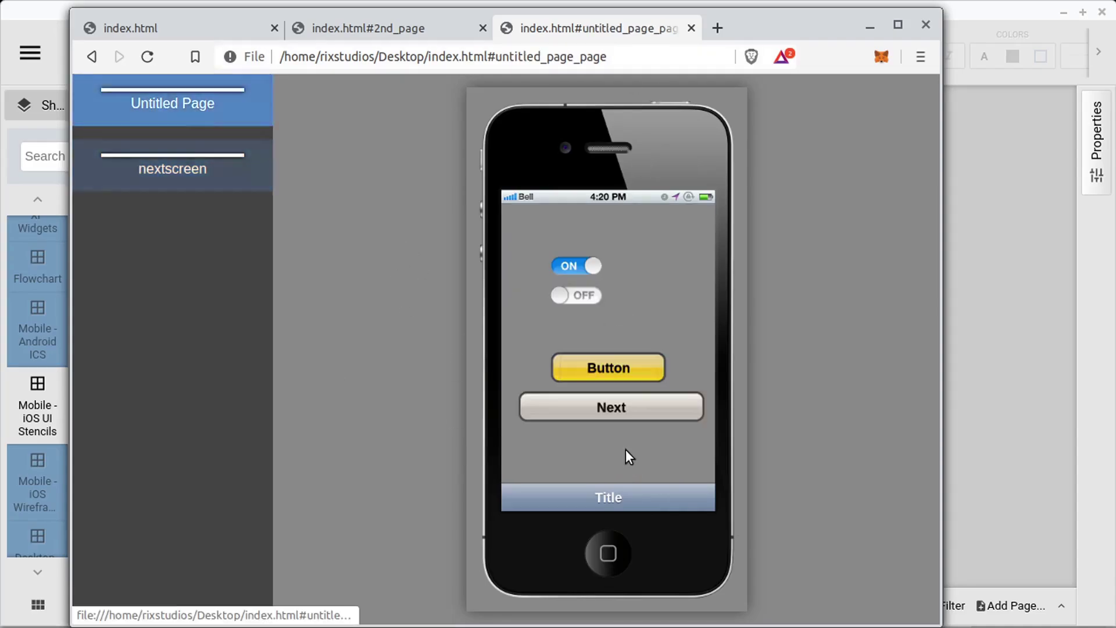
click(618, 409)
click(622, 455)
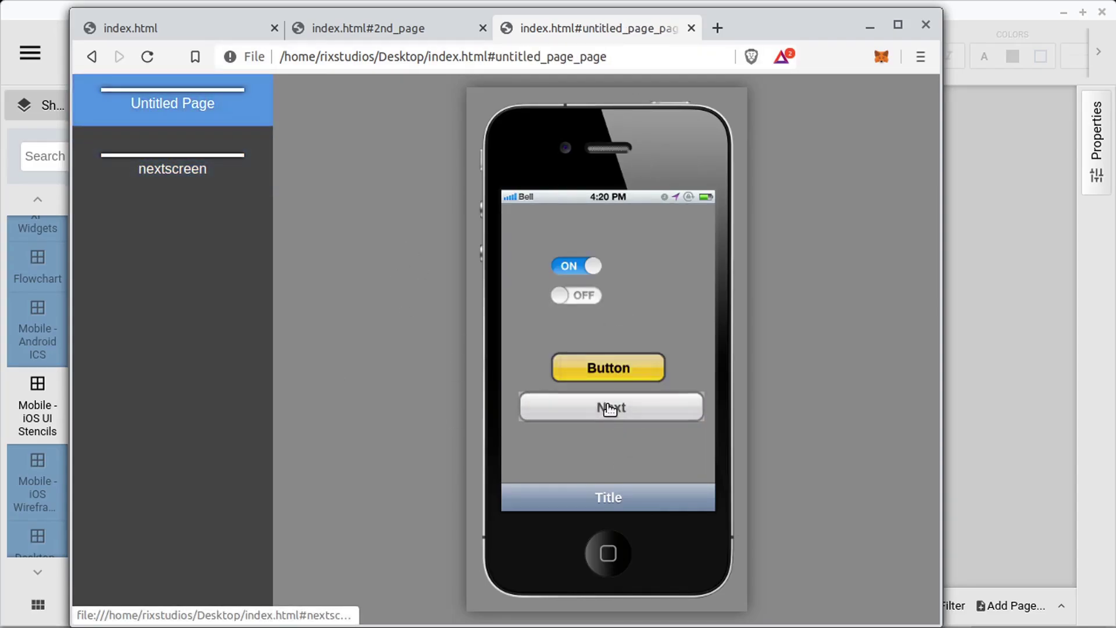
click(606, 408)
click(599, 456)
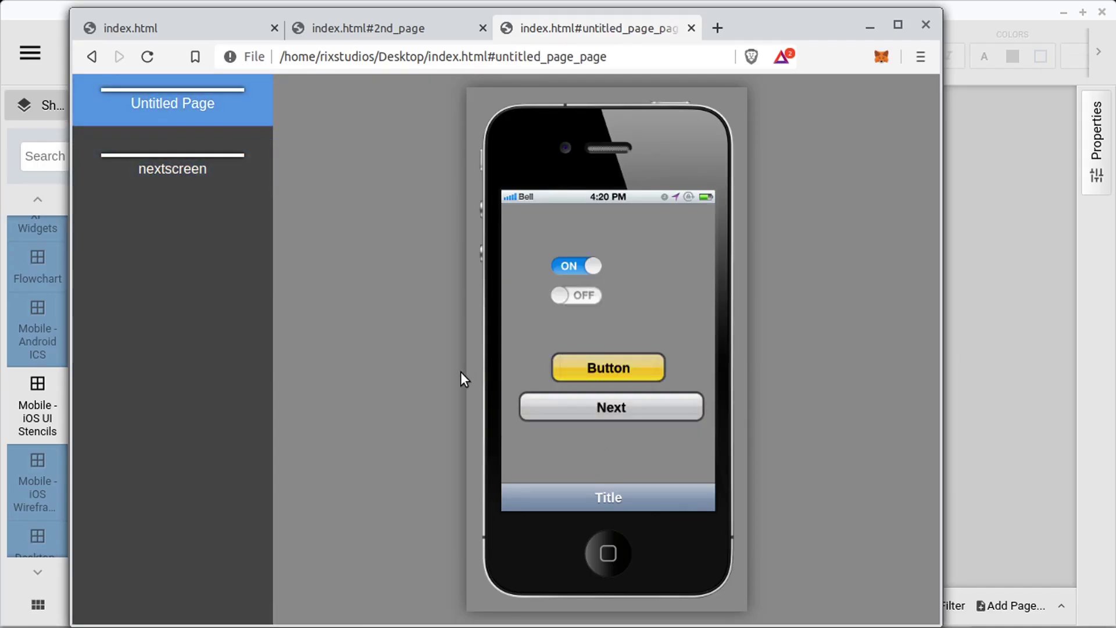
click(608, 406)
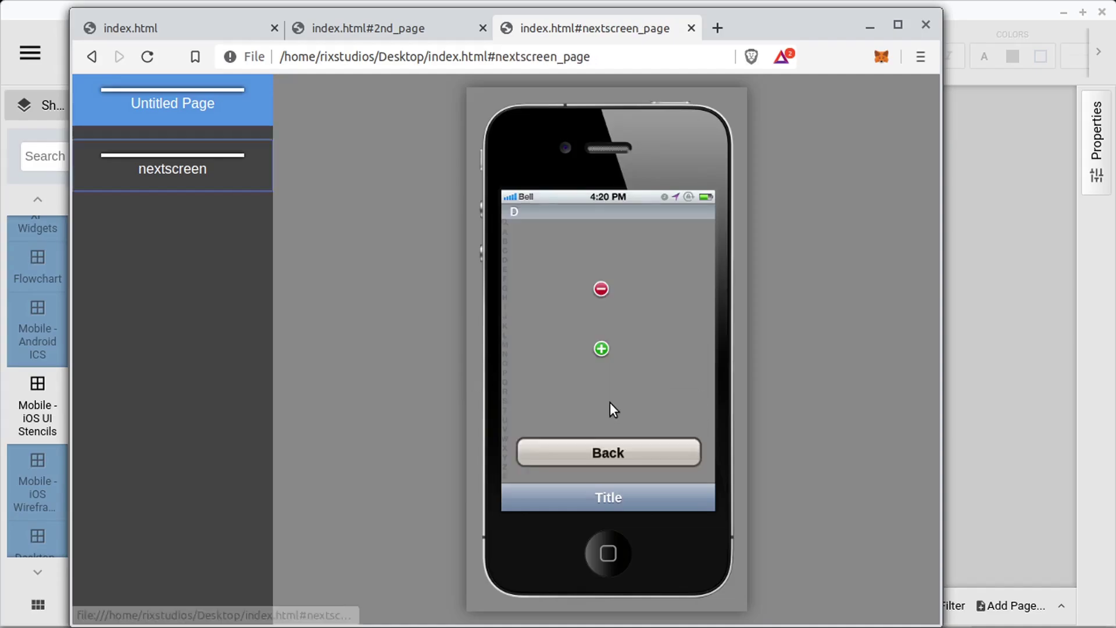
click(605, 455)
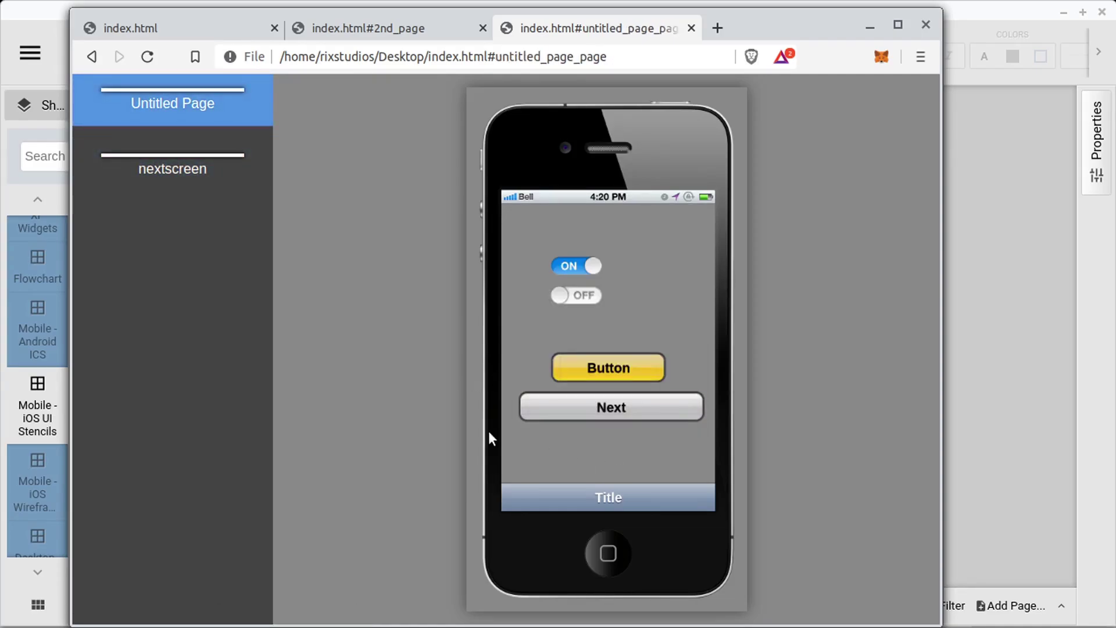
click(656, 417)
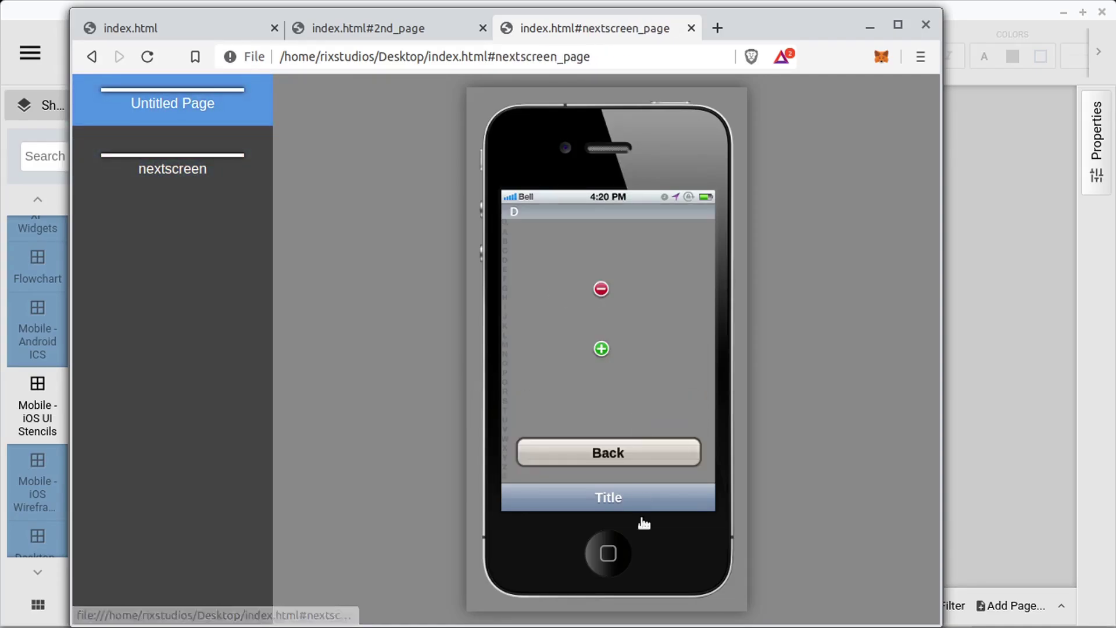
click(602, 453)
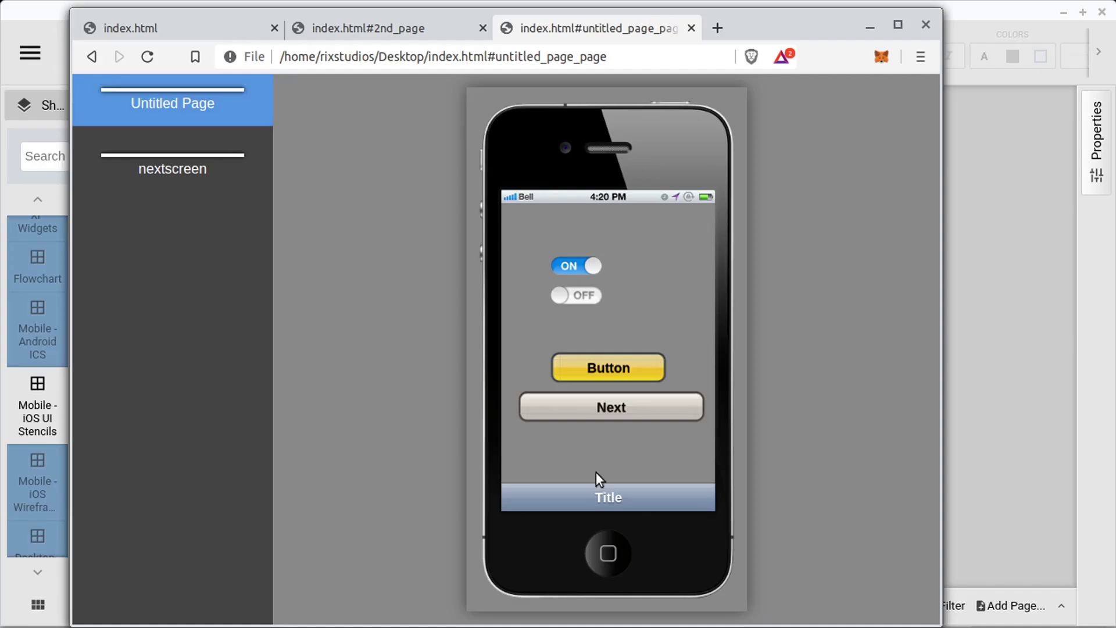
click(616, 424)
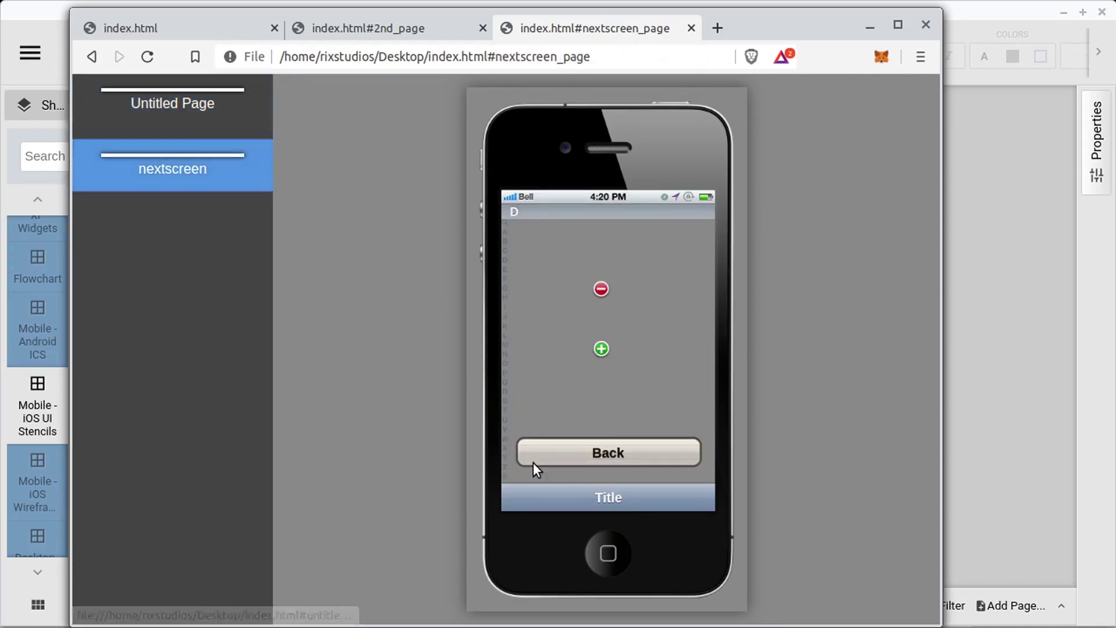
click(600, 452)
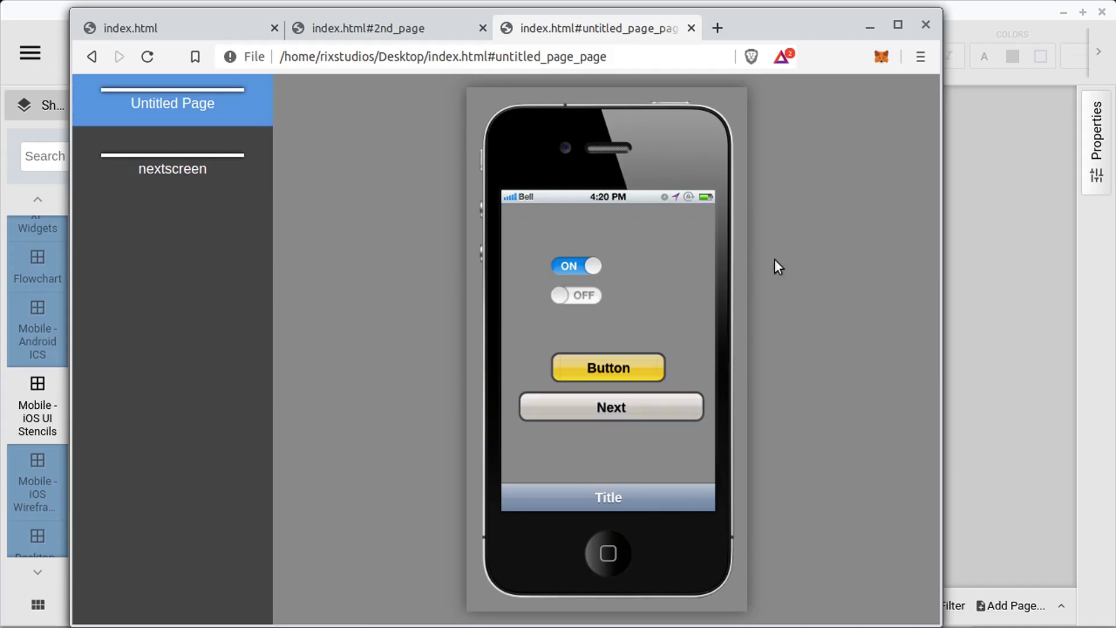
Minimize Brave and switch Pencil's stencil panel to the Mobile - Android ICS collection.
click(871, 27)
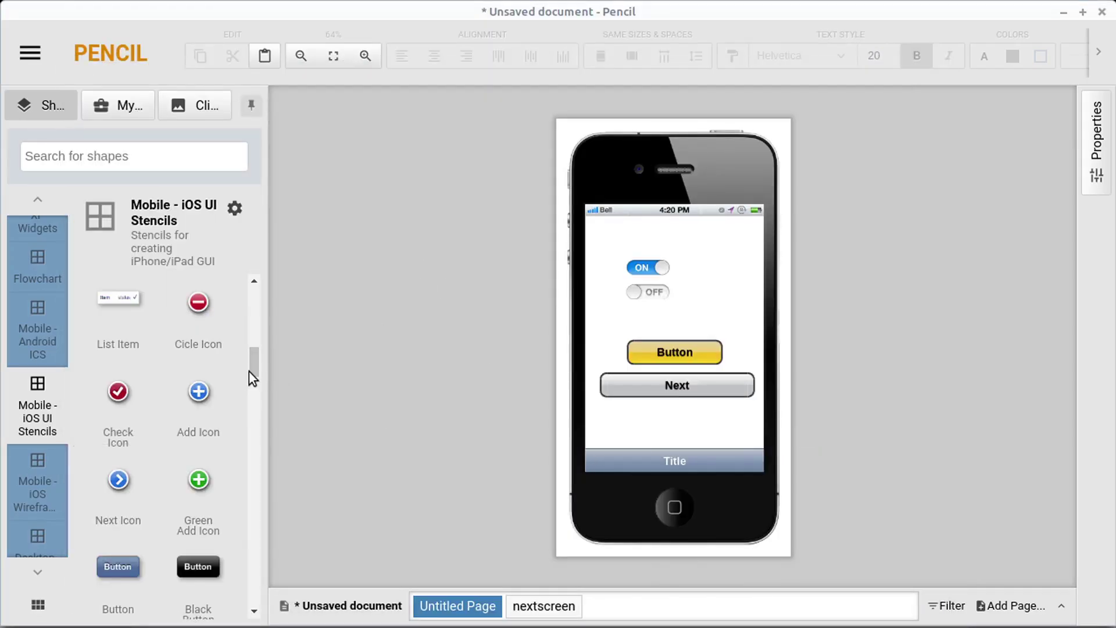
scroll(250, 378, down, 5)
click(36, 492)
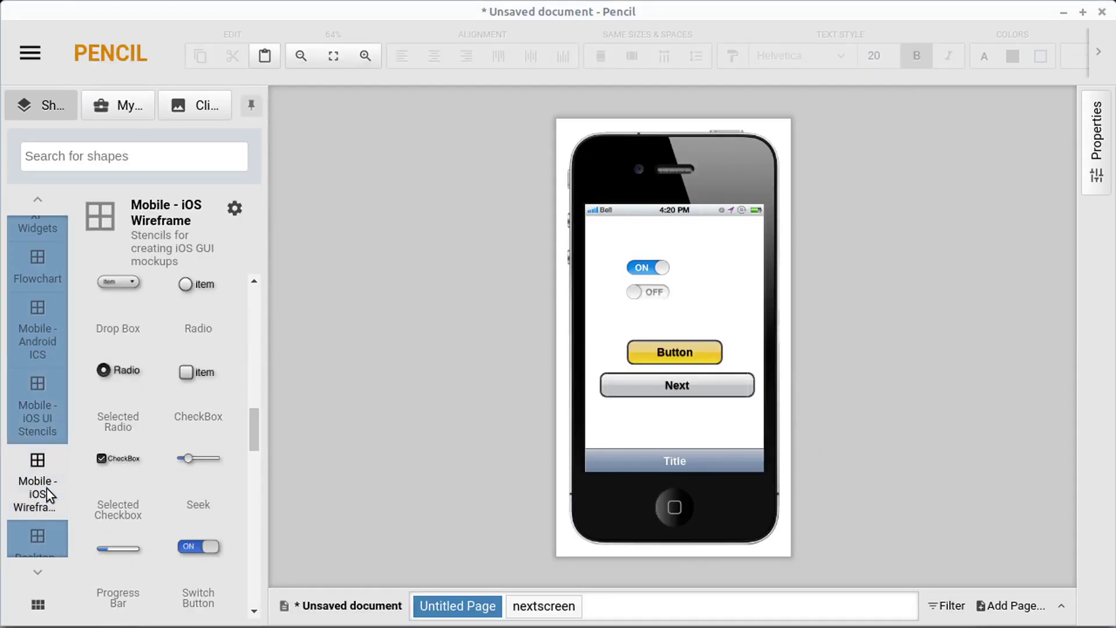
scroll(47, 487, down, 2)
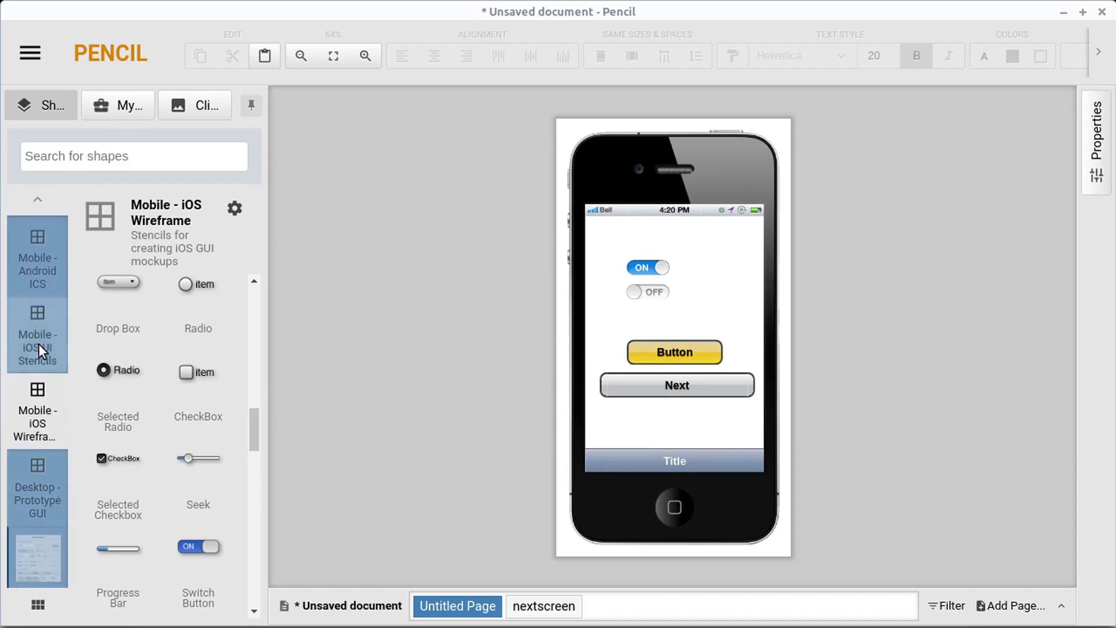
click(33, 271)
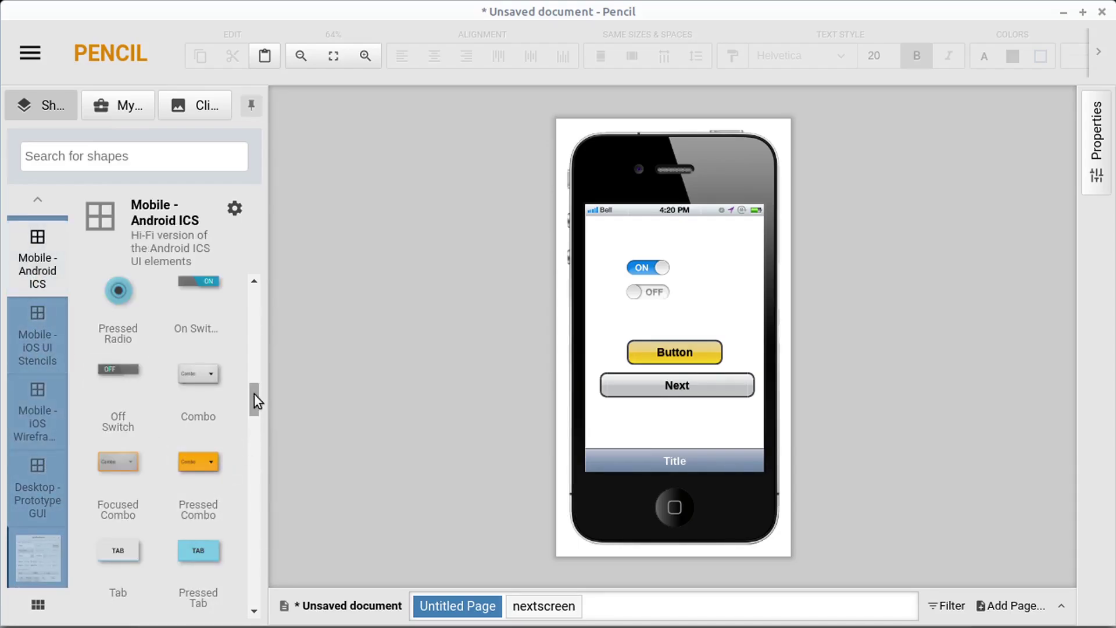
Drop the Android Phone stencil over the iPhone on the page, then open Manage Collections.
drag(254, 402, 264, 287)
drag(114, 325, 681, 331)
drag(132, 391, 651, 201)
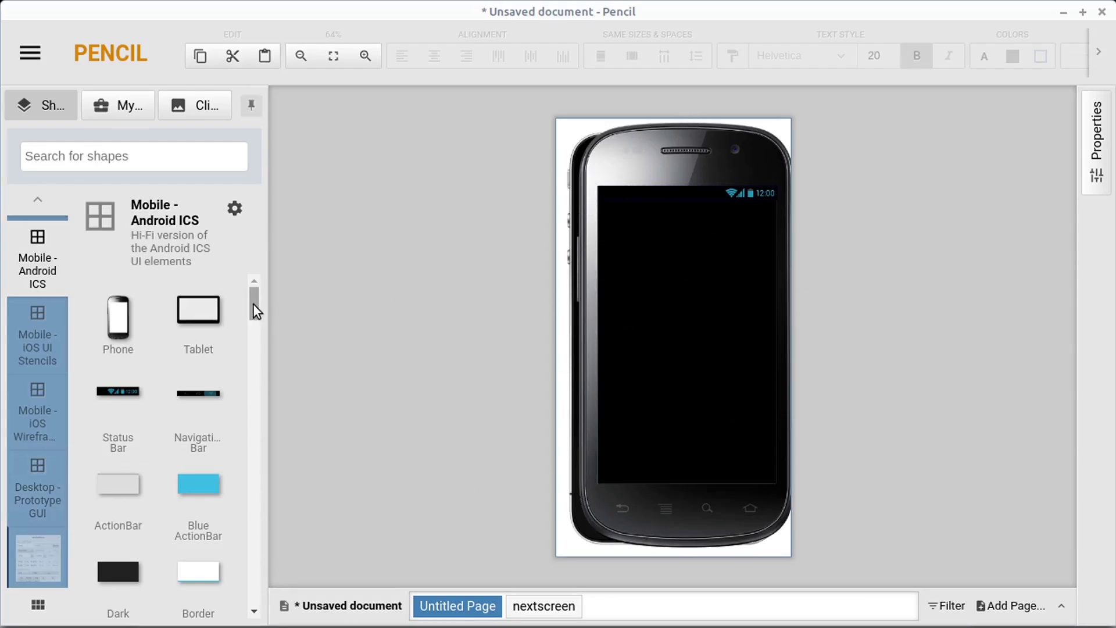
drag(253, 304, 249, 333)
click(37, 608)
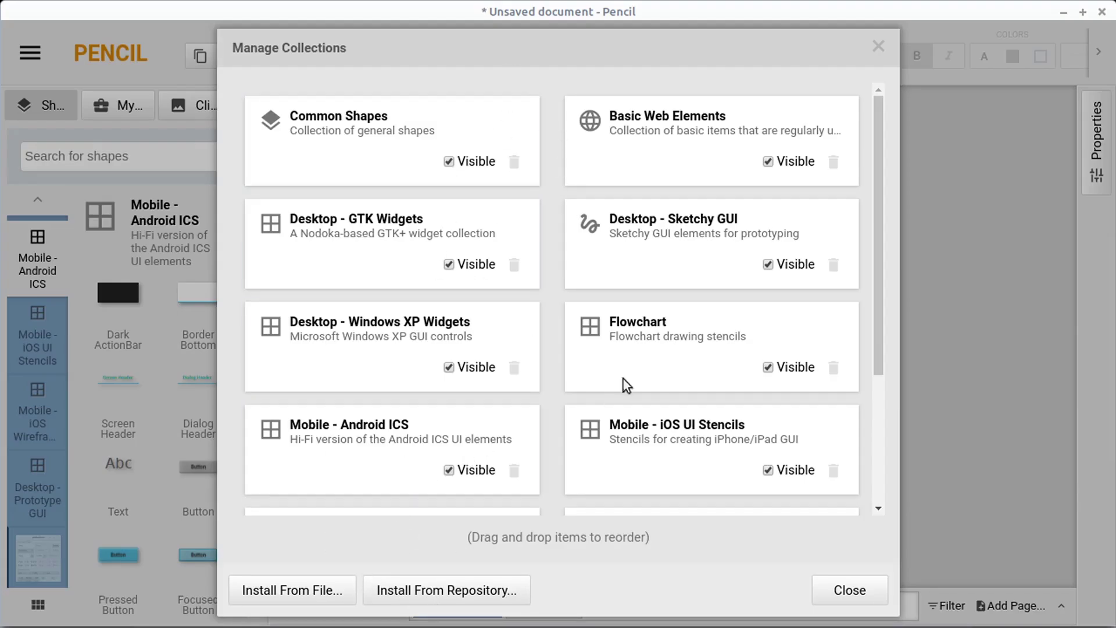
Uncheck Visible for Desktop - Windows XP Widgets and open Install From Repository.
click(451, 369)
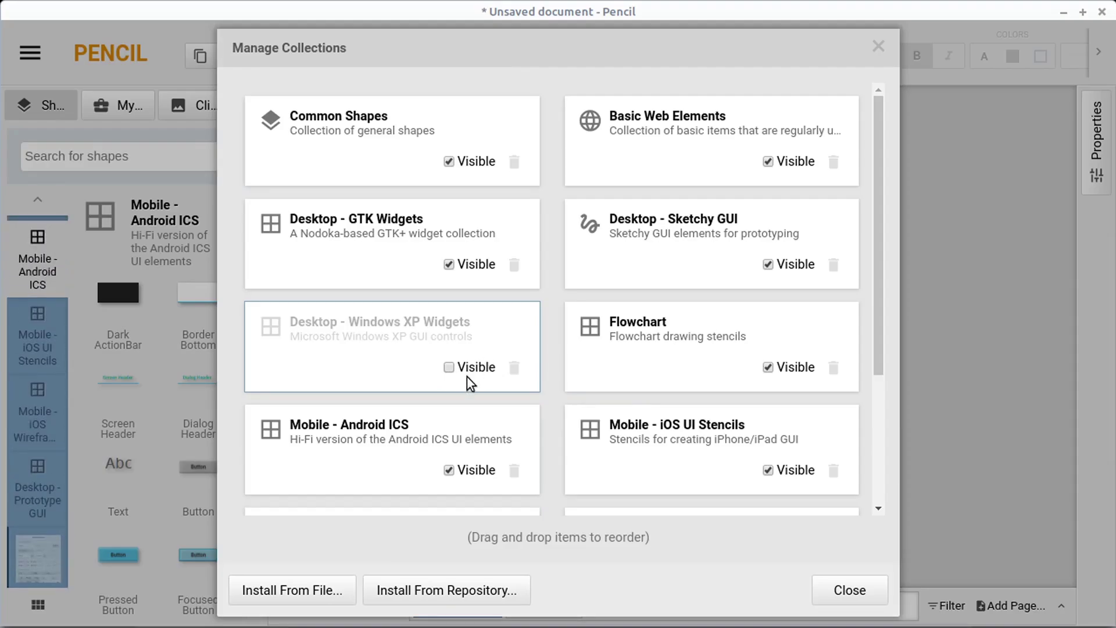
click(422, 592)
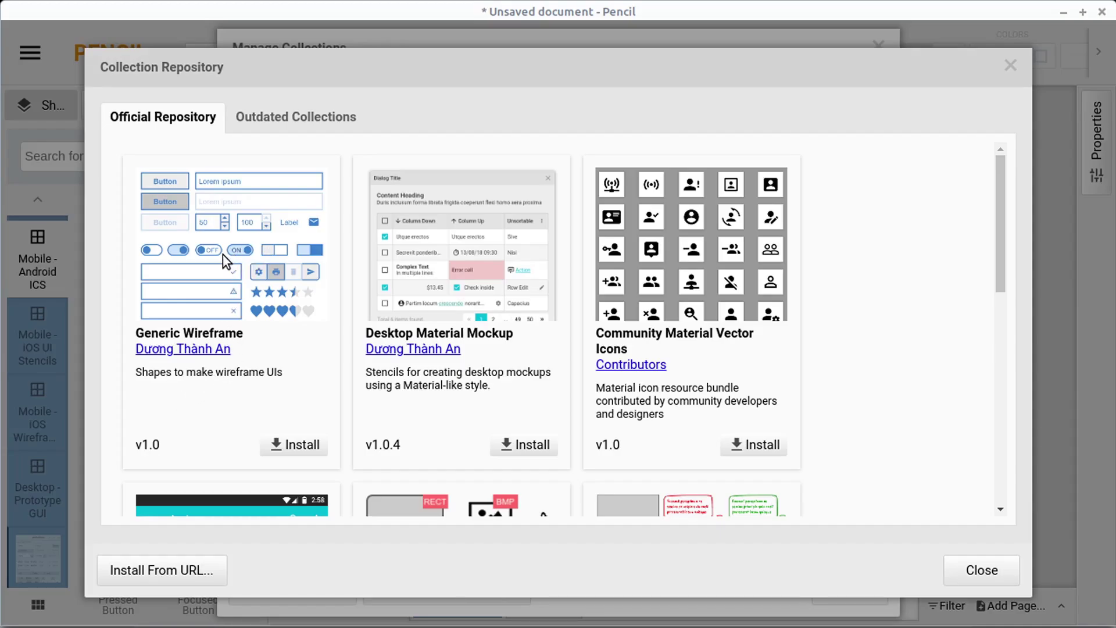
Scroll through the Official Repository's collection list, then close the Collection Repository.
drag(996, 249, 986, 473)
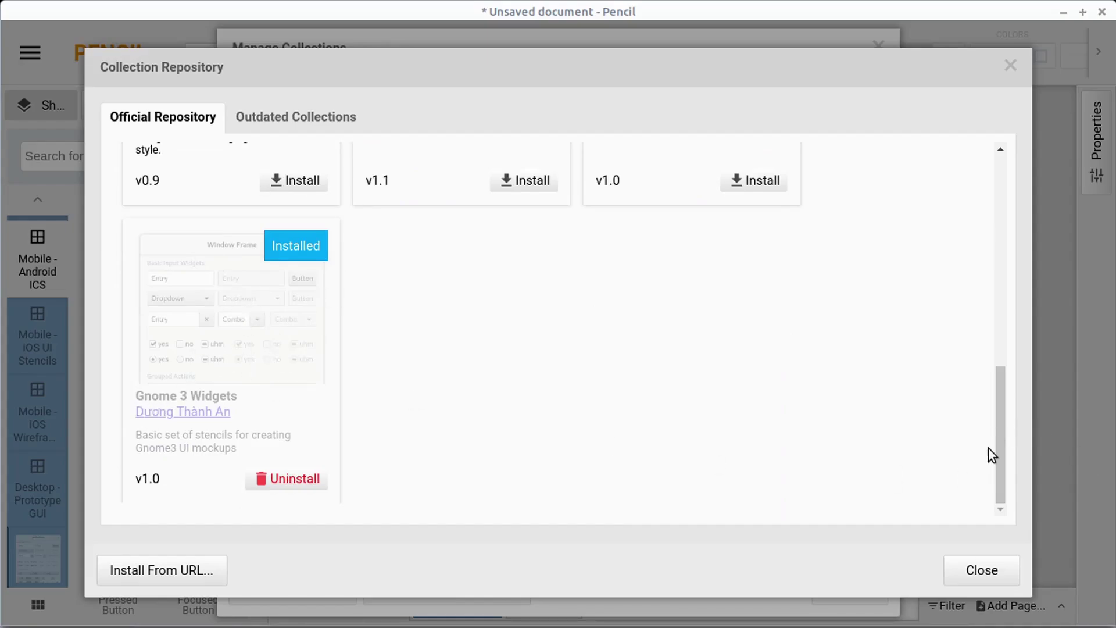
drag(999, 460, 1027, 355)
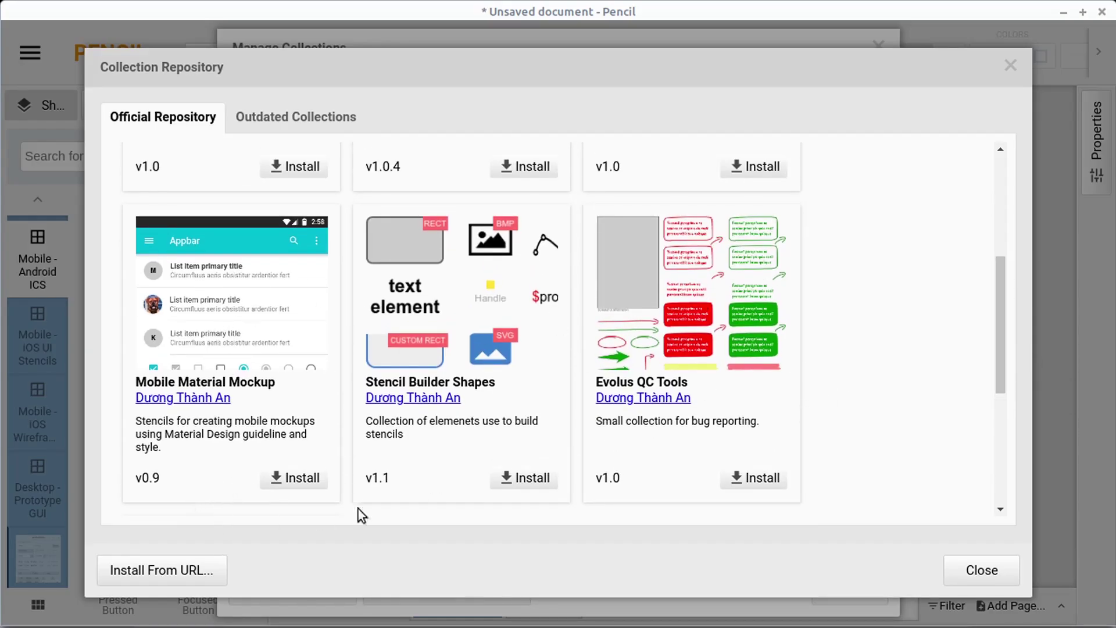
mouse_move(1001, 332)
mouse_down()
mouse_move(983, 468)
mouse_move(996, 319)
mouse_up()
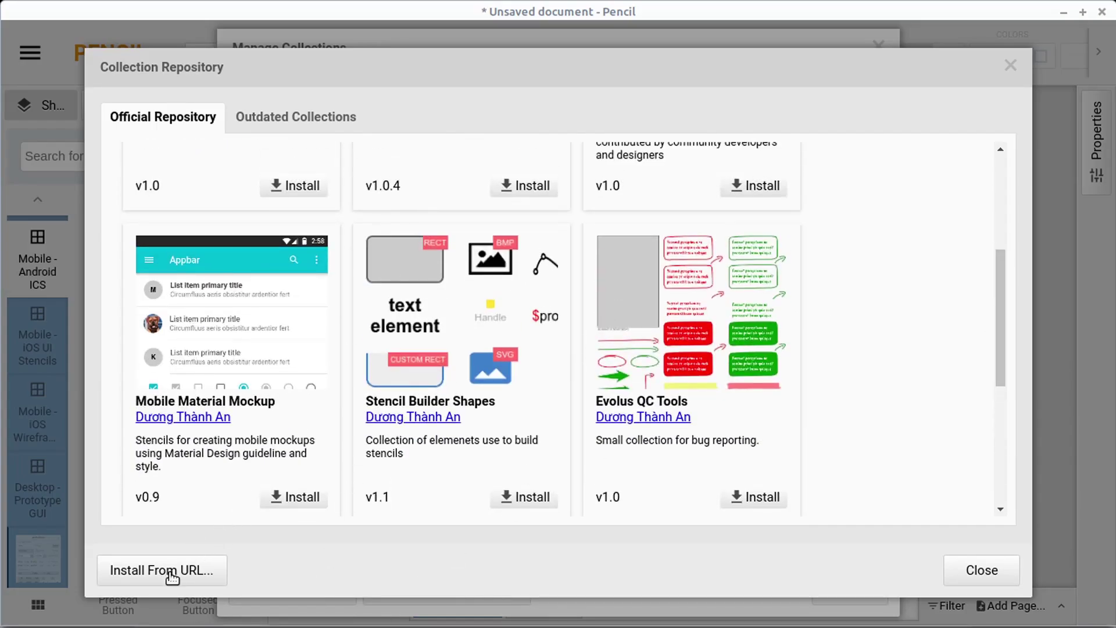
click(992, 576)
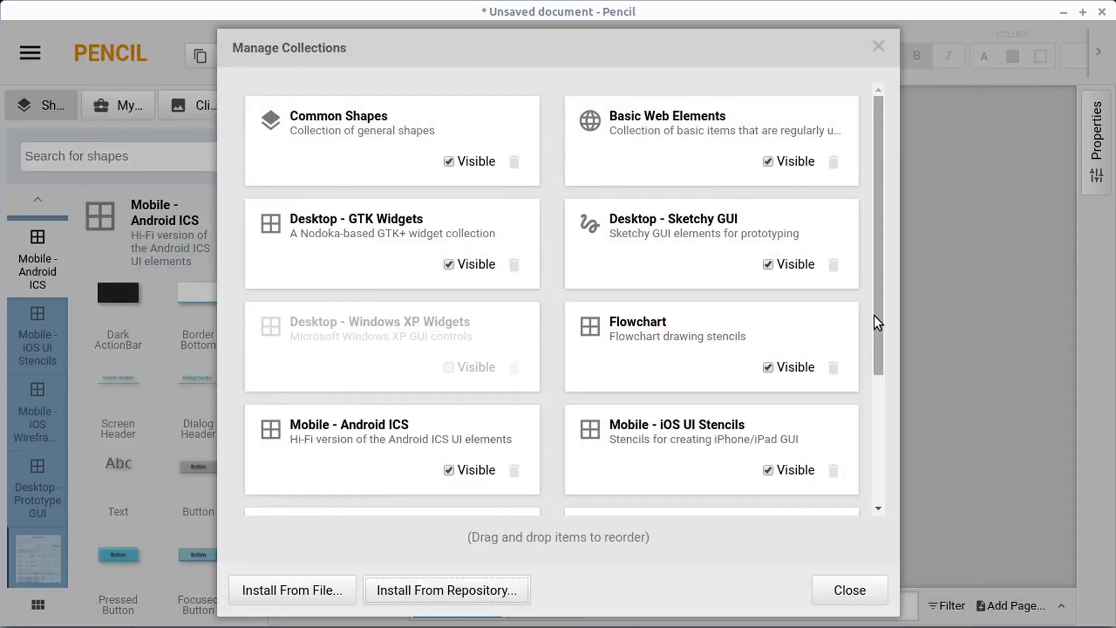
Scroll the installed collections list, then close Manage Collections to return to the Android phone page.
drag(874, 315, 901, 110)
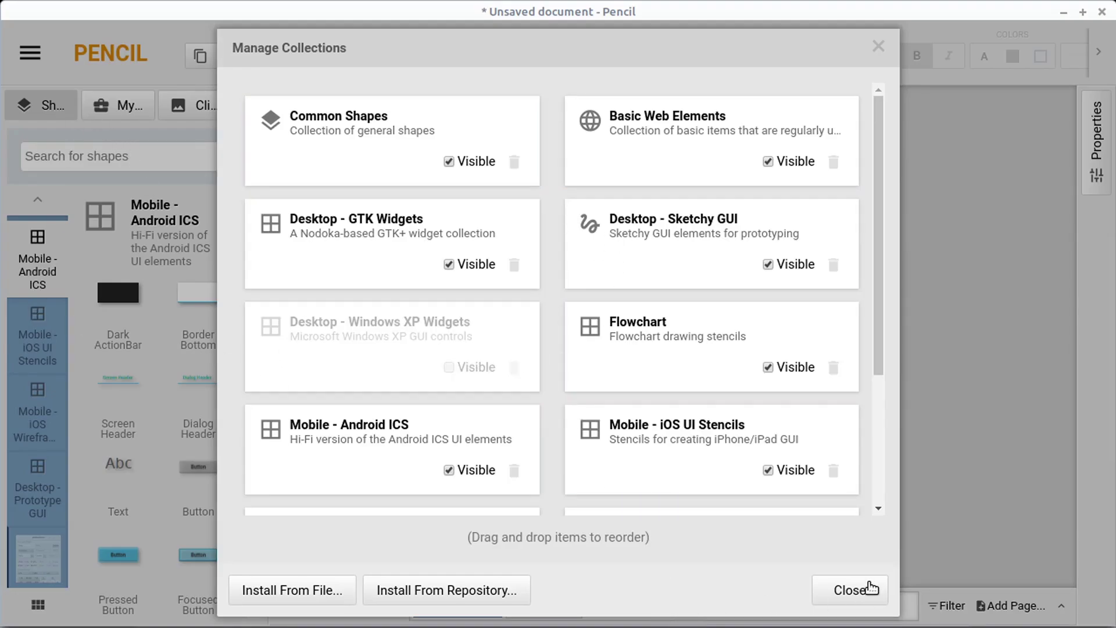
click(851, 592)
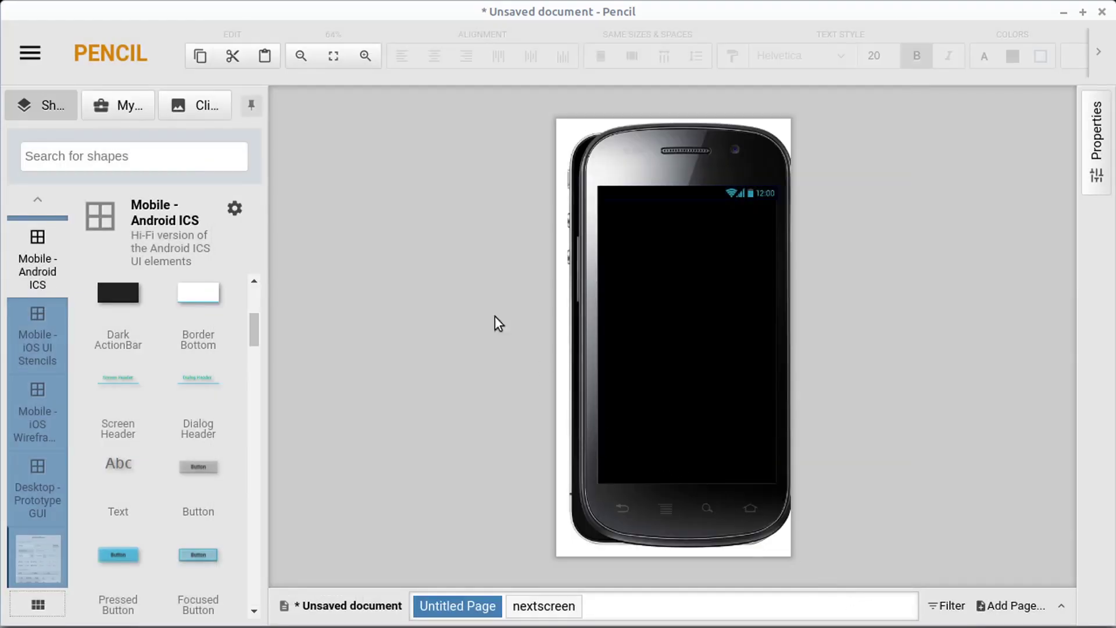